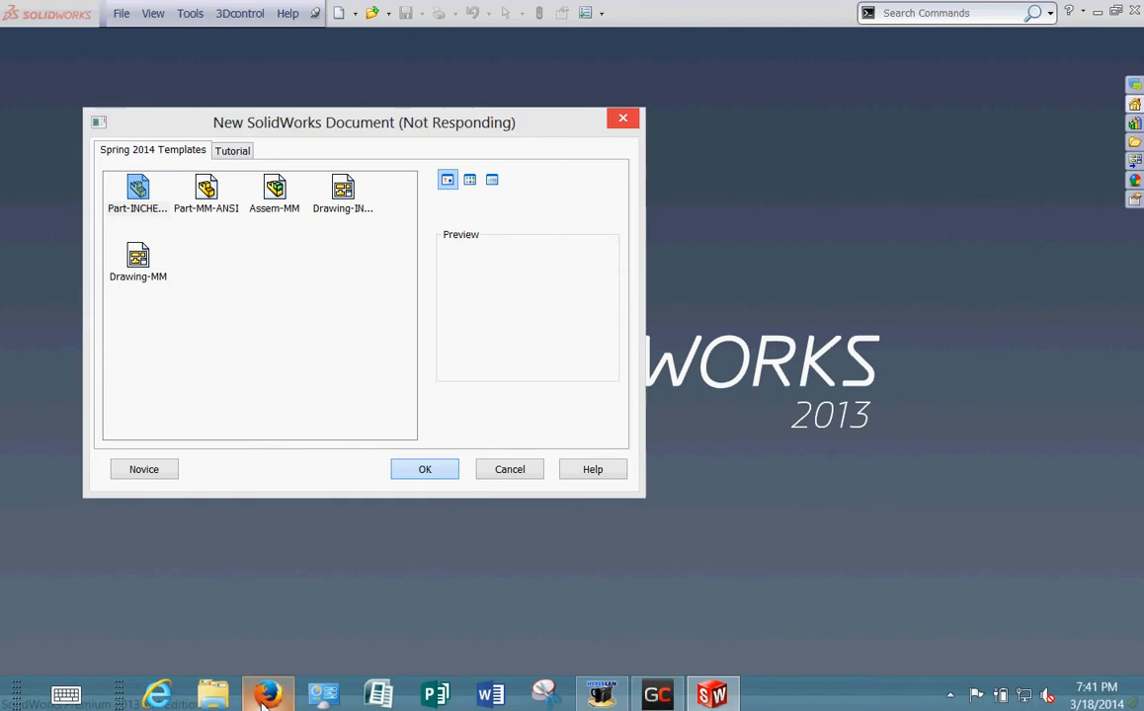
# - Close the open Firefox window
pyautogui.rightClick(263, 697)
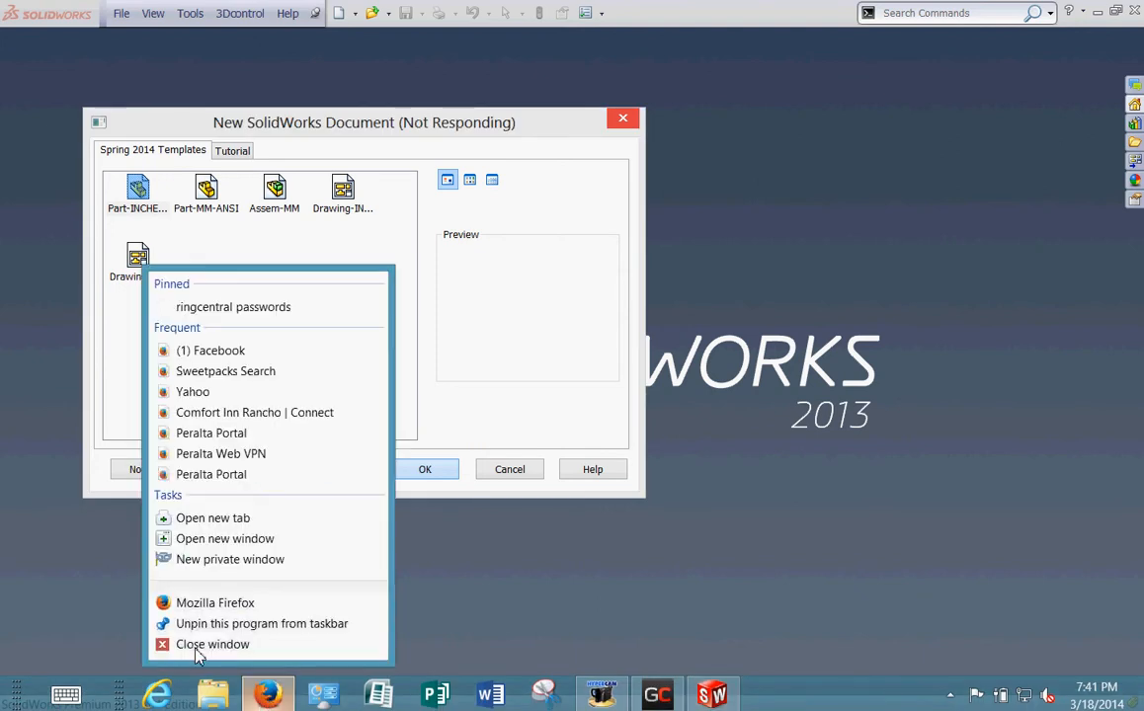
pyautogui.click(270, 641)
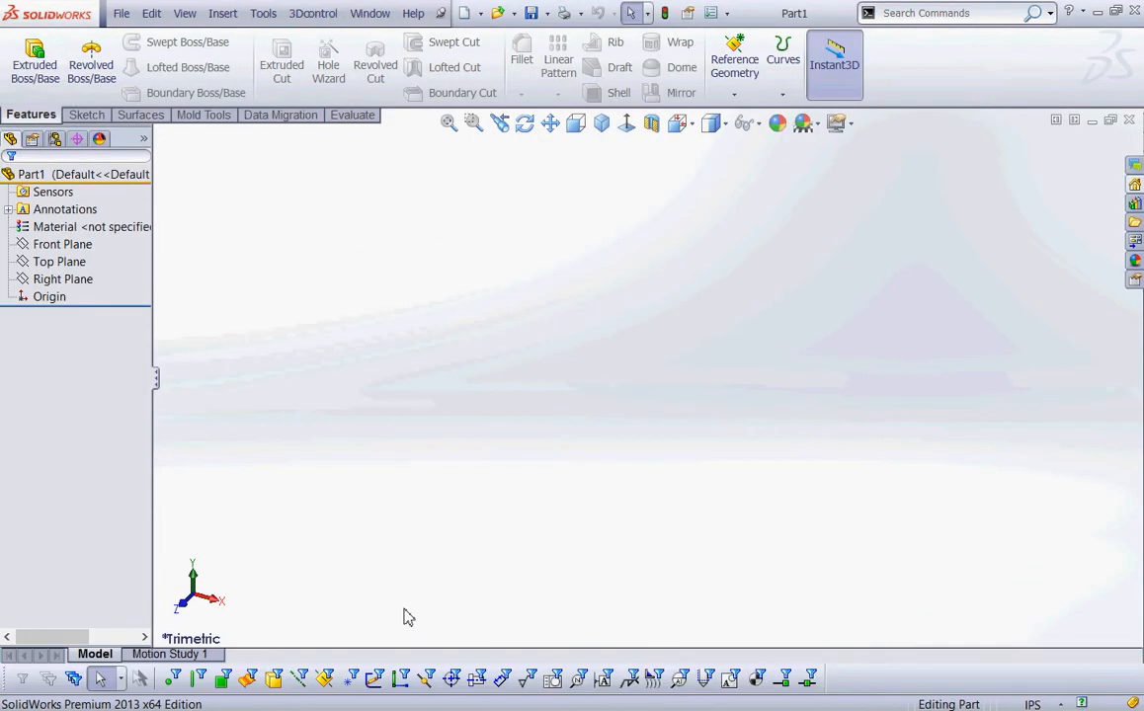
# - Save the new part as SWITCH in Spring 2014 Projects with the description "SWITCH, FLASHLIGHT"
pyautogui.click(531, 13)
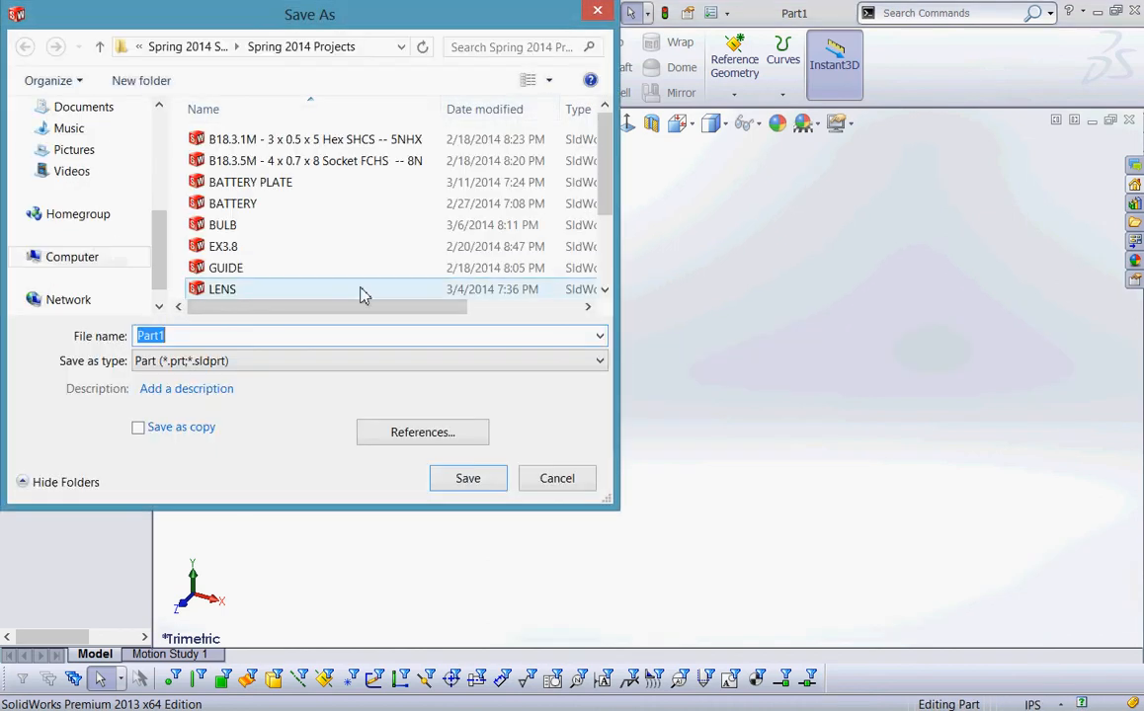
pyautogui.write('SWITCH')
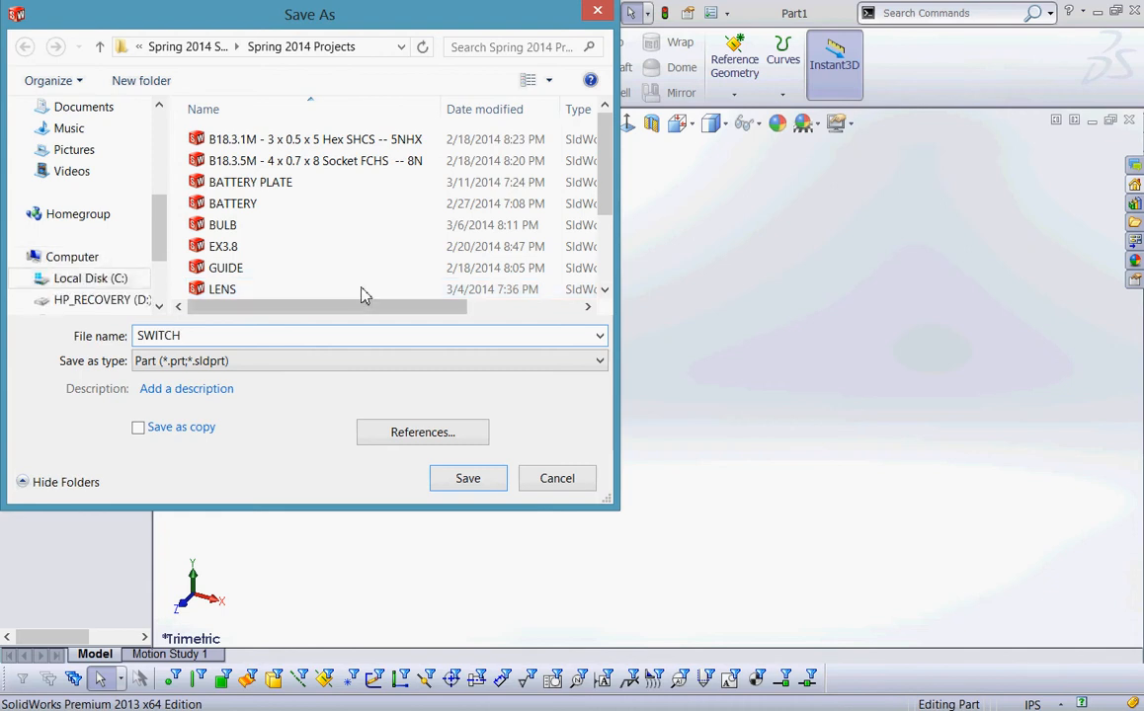
pyautogui.click(222, 389)
pyautogui.write('SWITCH,')
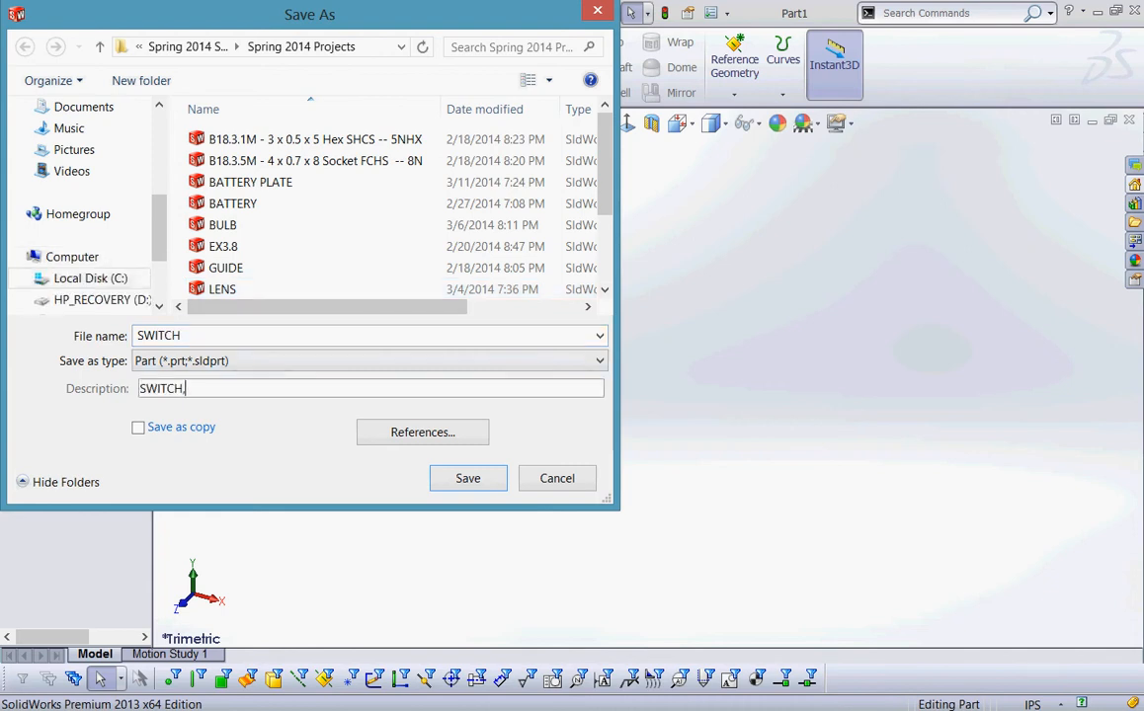
pyautogui.write(' FLASHLIGHT')
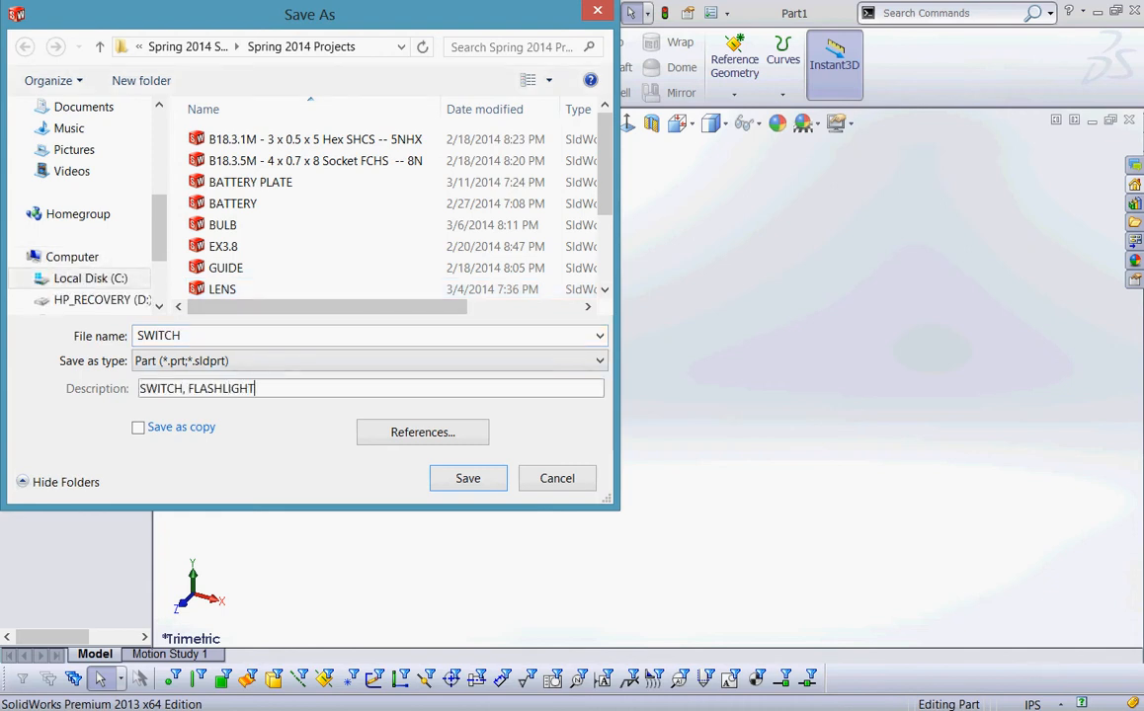
pyautogui.click(457, 479)
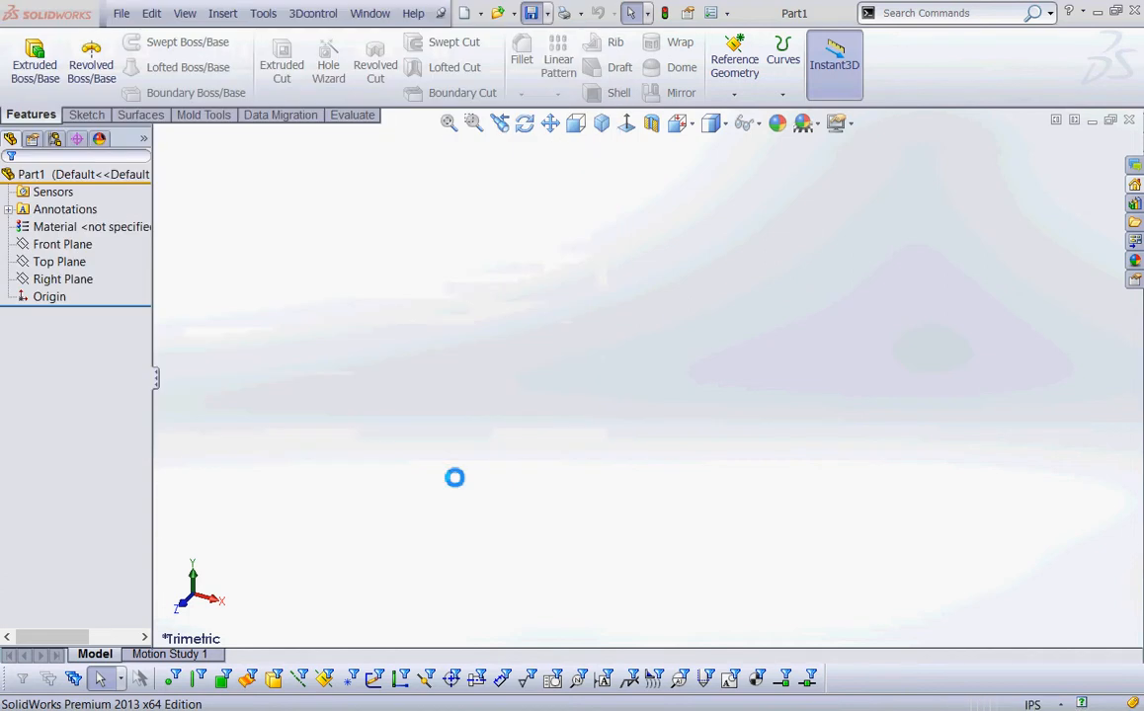
# - Switch to the desktop, sort its icons by name in descending order, and launch ZoomIt
pyautogui.click(60, 261)
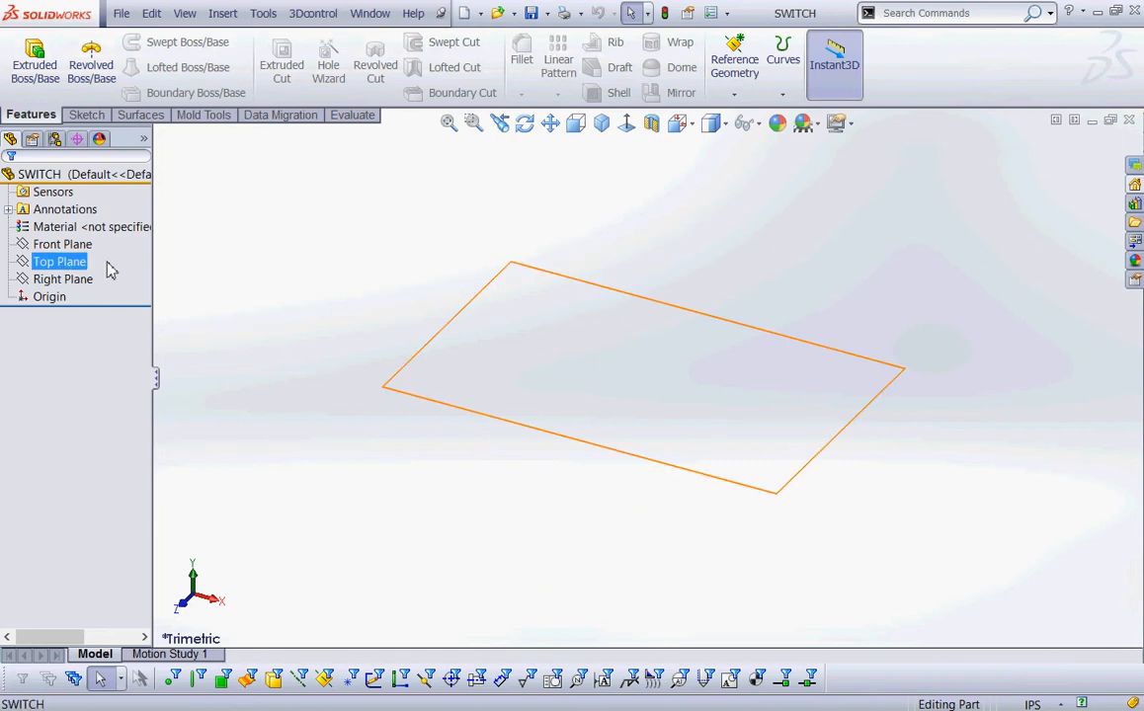
pyautogui.click(1097, 14)
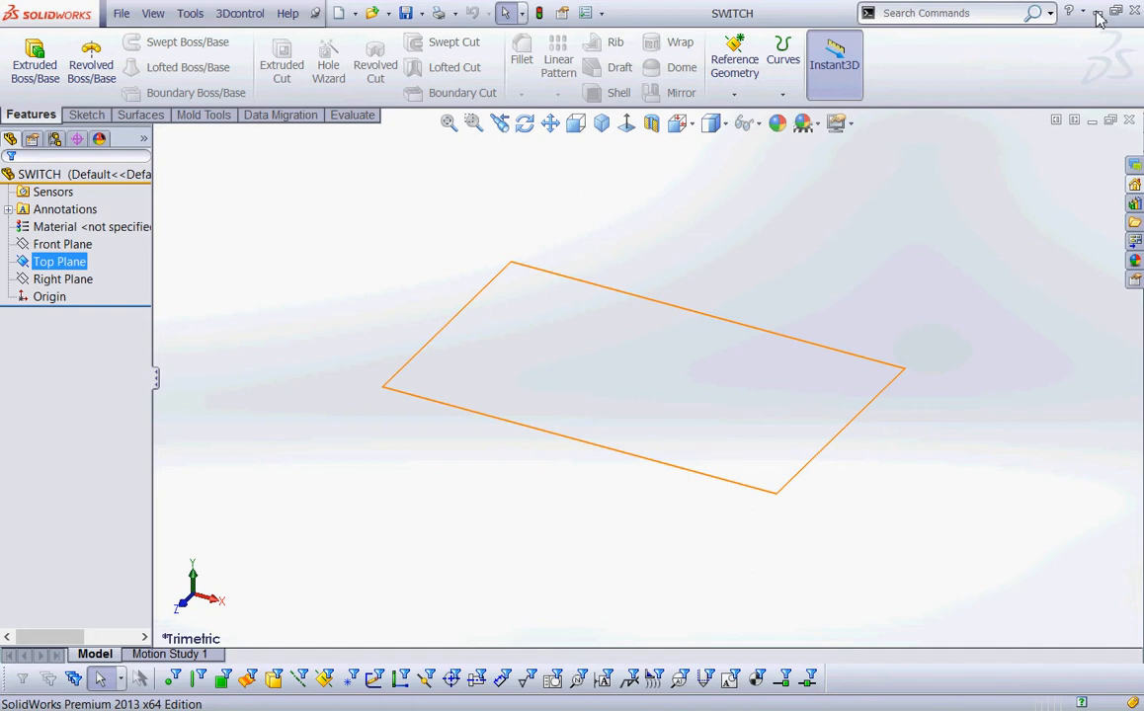
pyautogui.click(1098, 14)
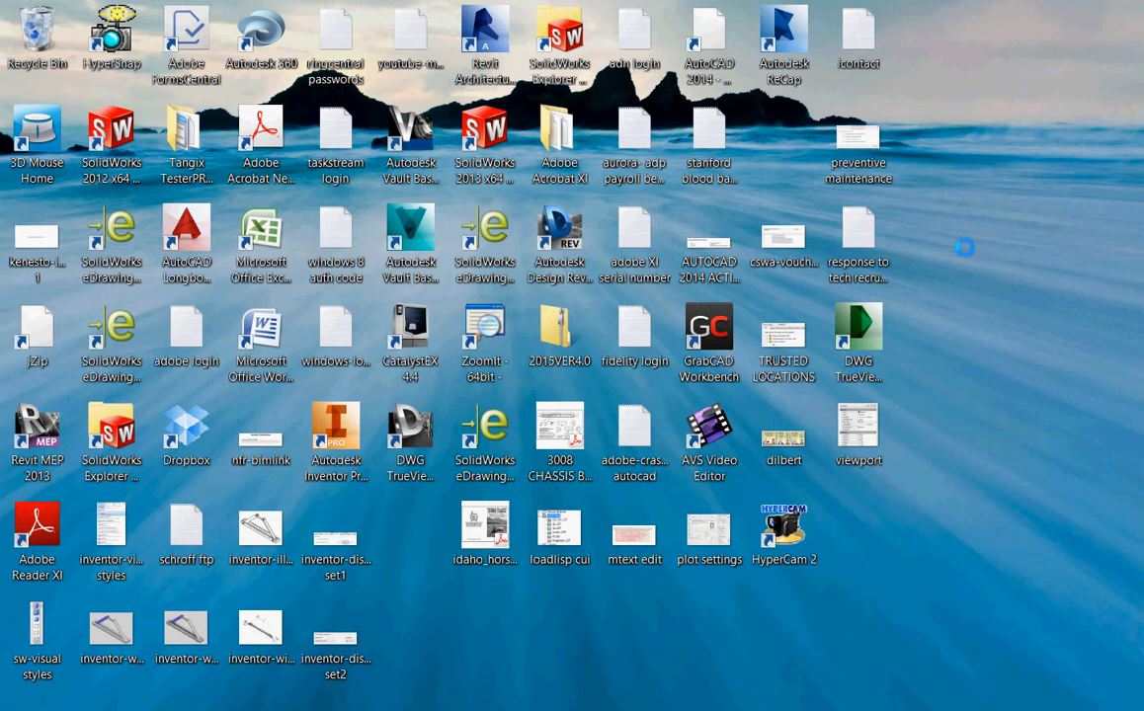
pyautogui.rightClick(900, 248)
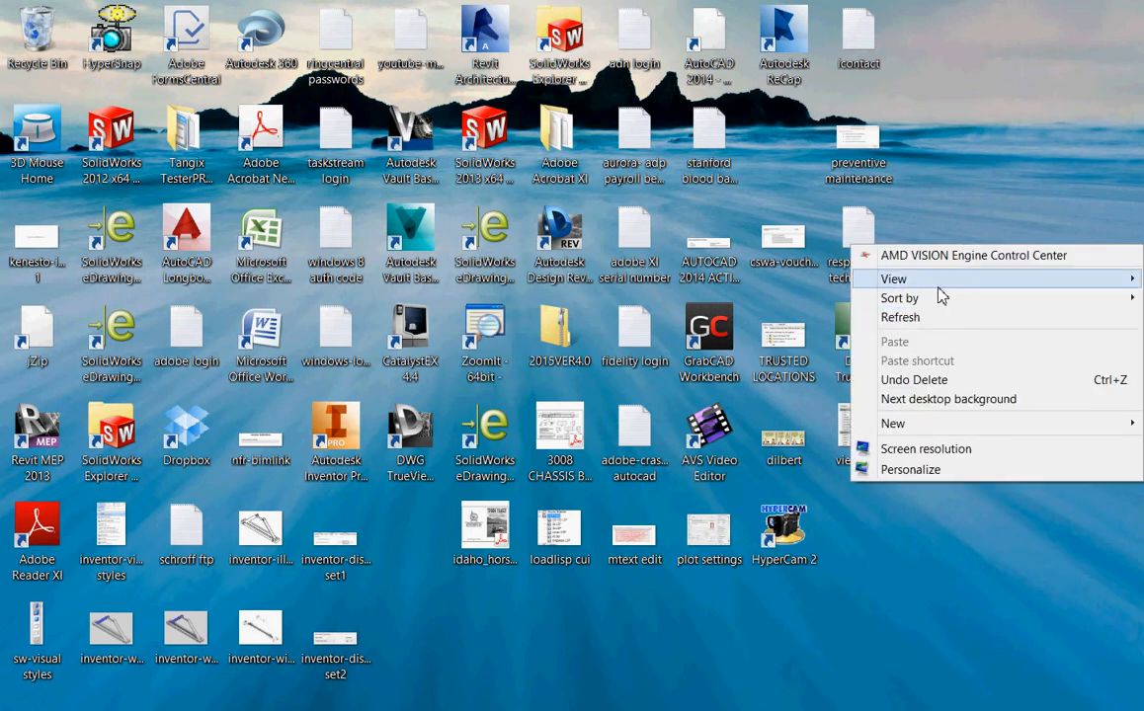
pyautogui.moveTo(936, 307)
pyautogui.click(796, 299)
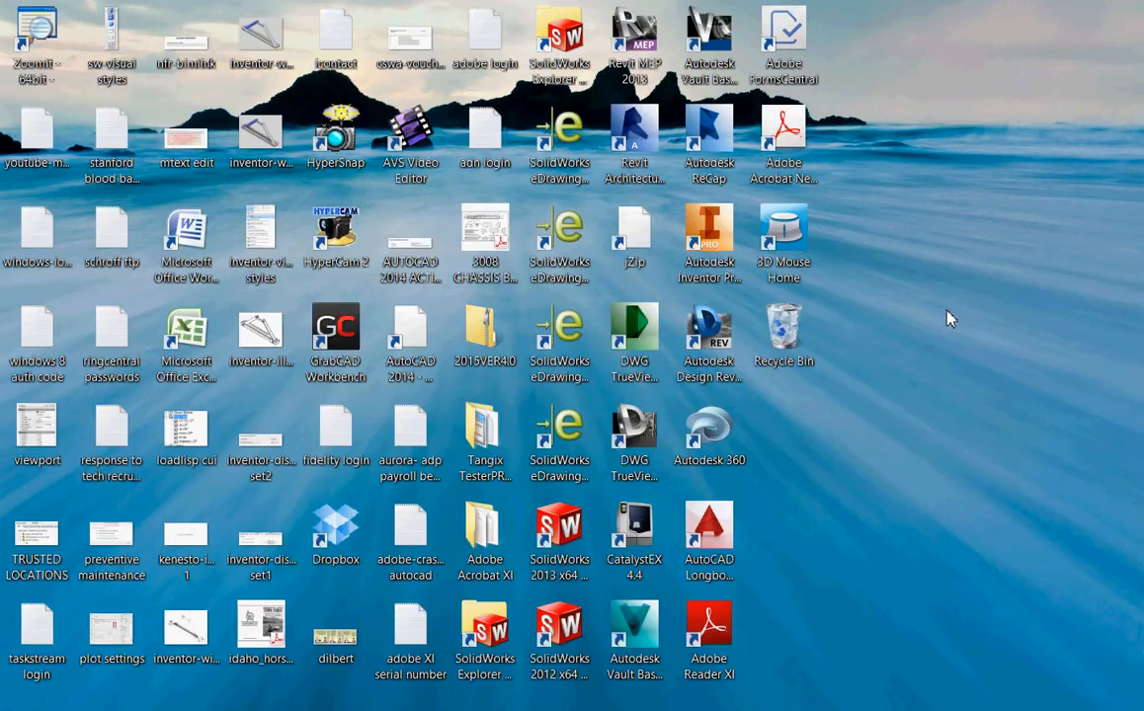
pyautogui.click(37, 38)
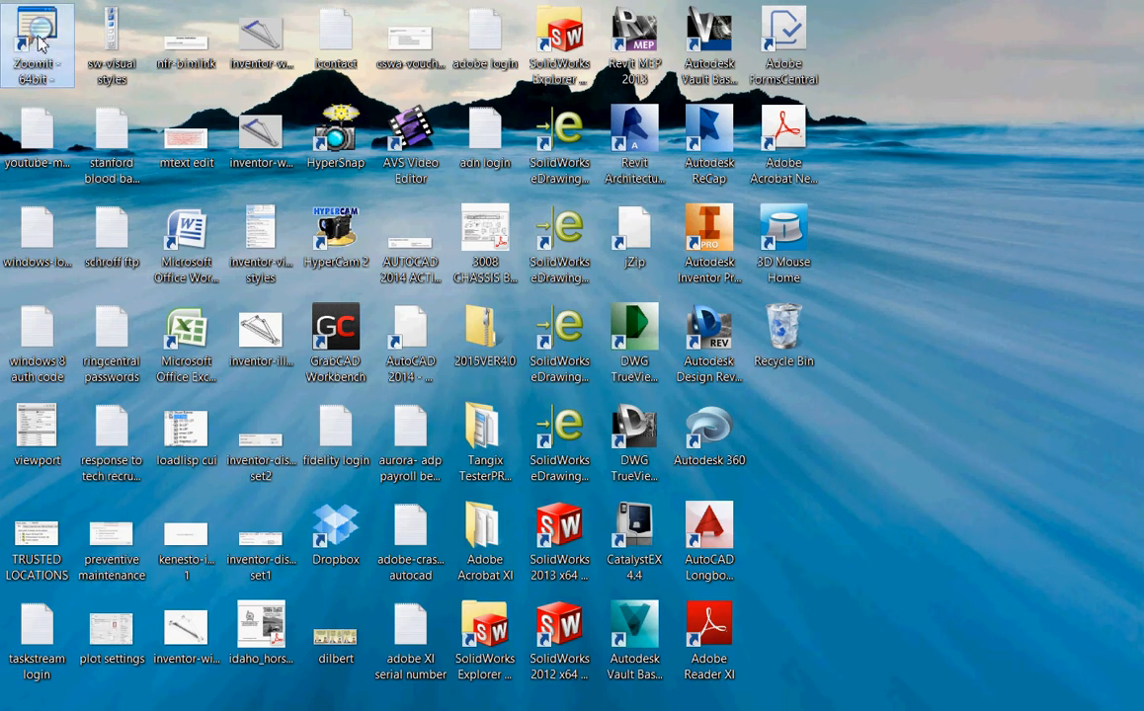
# - Return to SolidWorks and reopen the SWITCH part
pyautogui.click(711, 695)
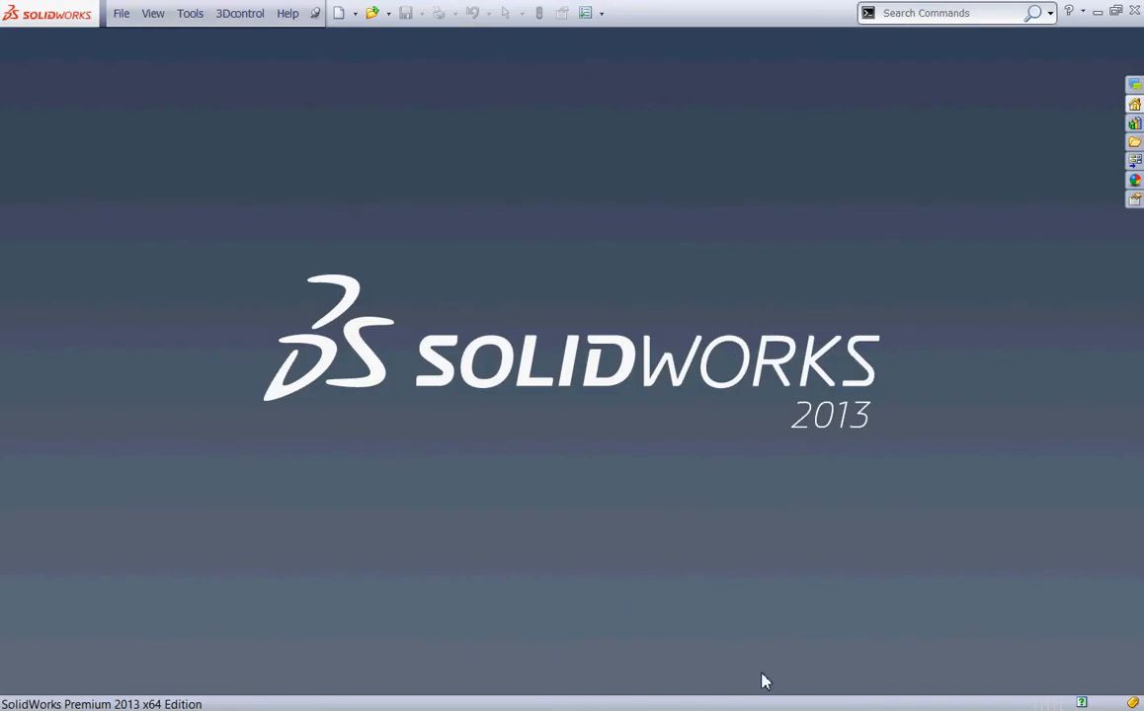
pyautogui.click(1096, 11)
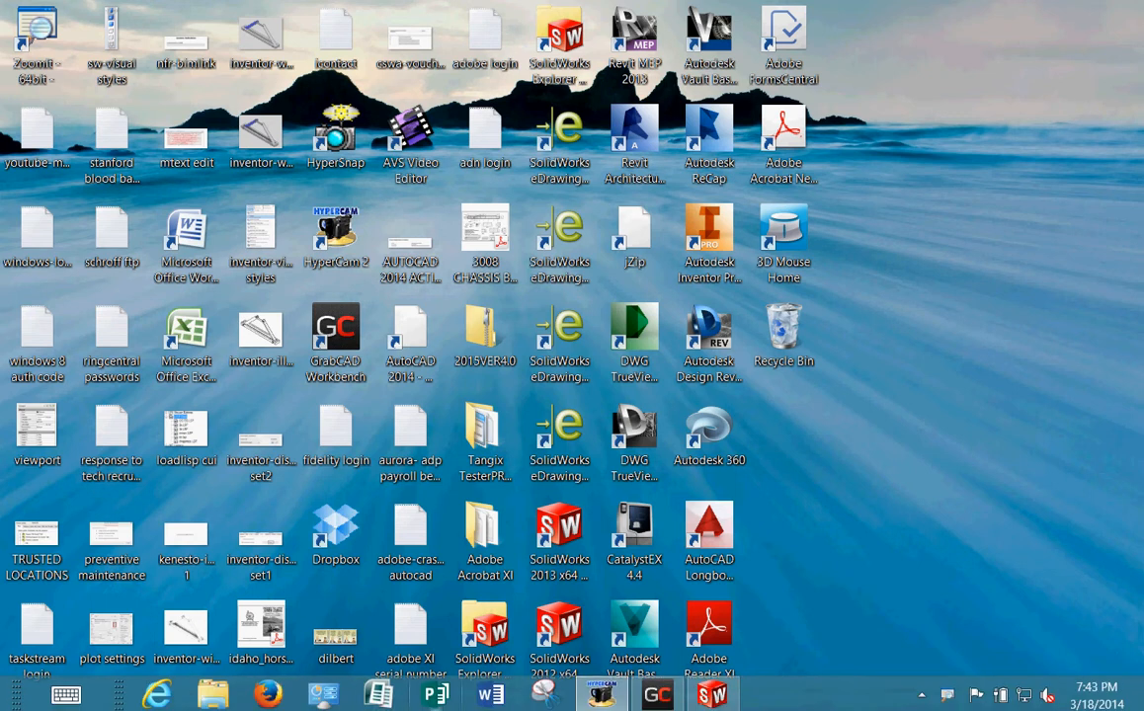
pyautogui.click(713, 694)
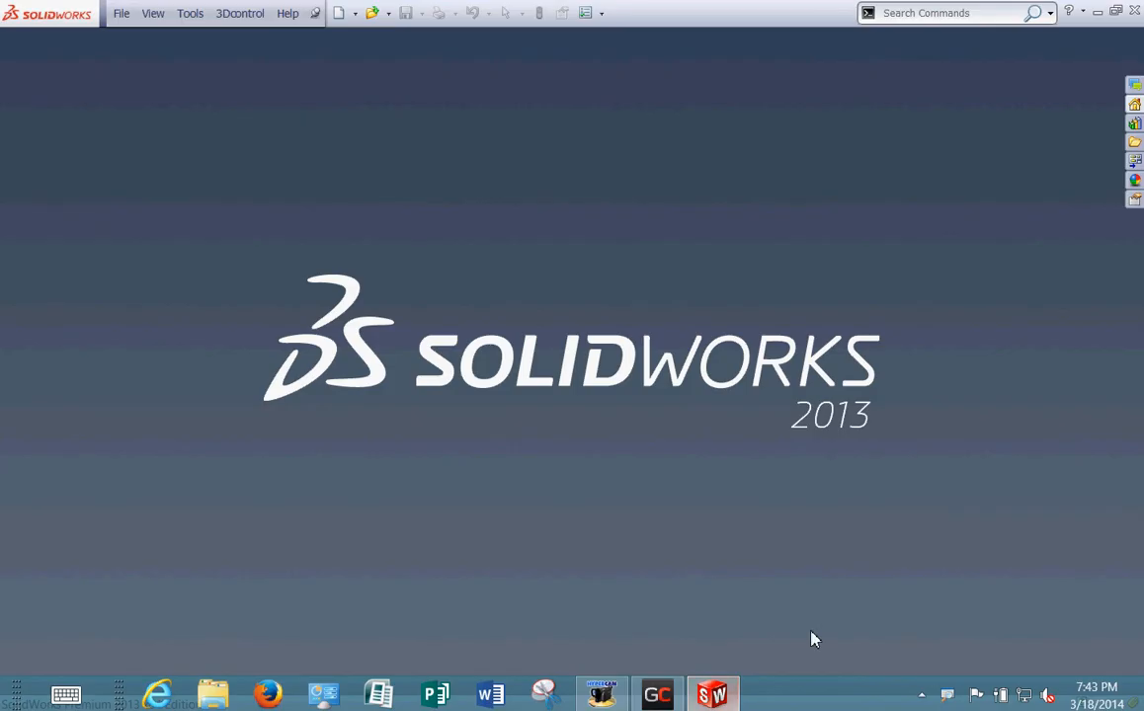
pyautogui.click(121, 18)
pyautogui.click(154, 91)
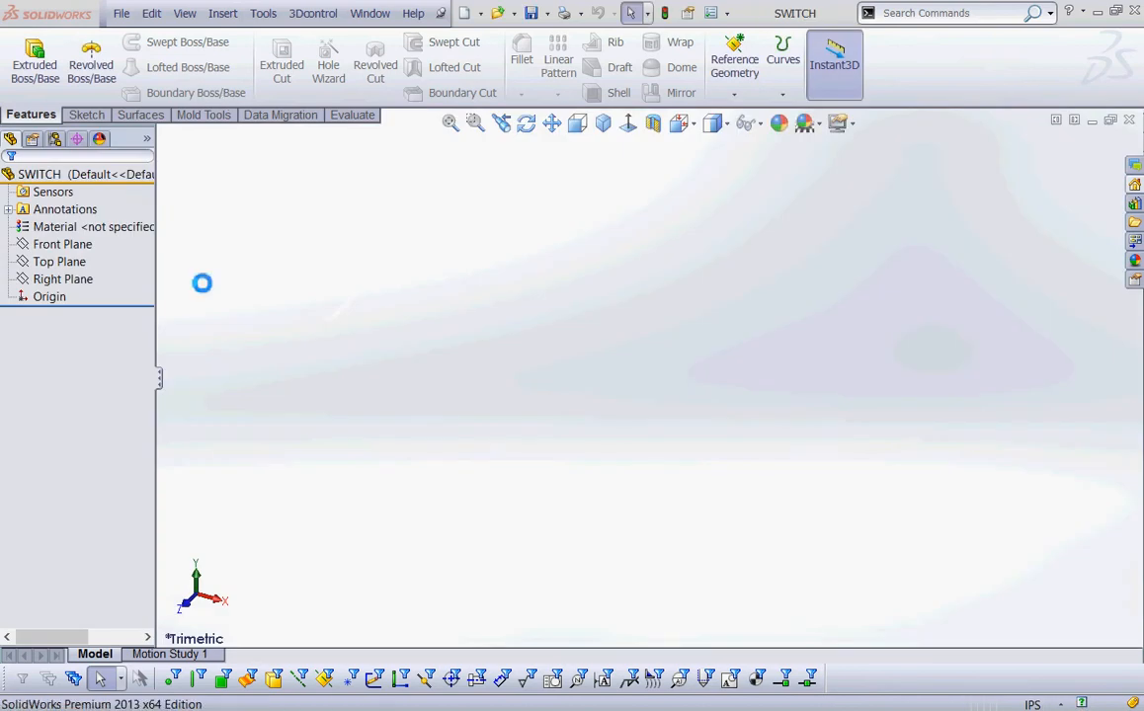
pyautogui.hotkey('ctrl', '2')
pyautogui.moveTo(109, 230)
pyautogui.mouseDown()
pyautogui.moveTo(8, 245)
pyautogui.moveTo(121, 253)
pyautogui.mouseUp()
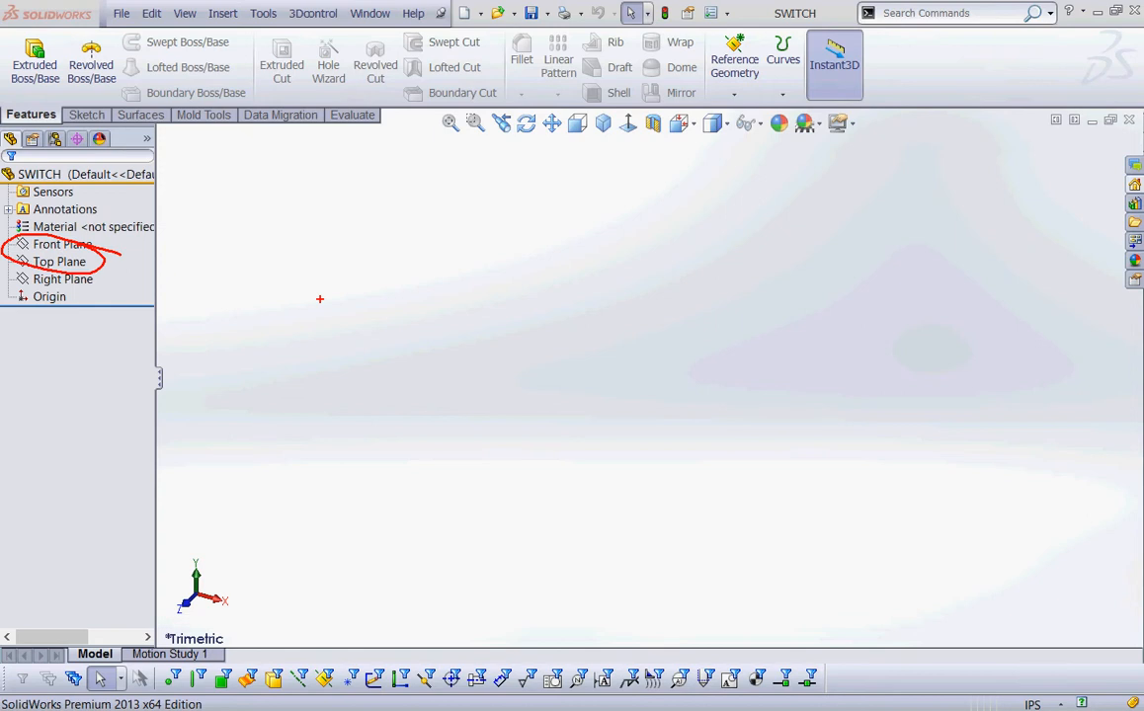
pyautogui.press('Escape')
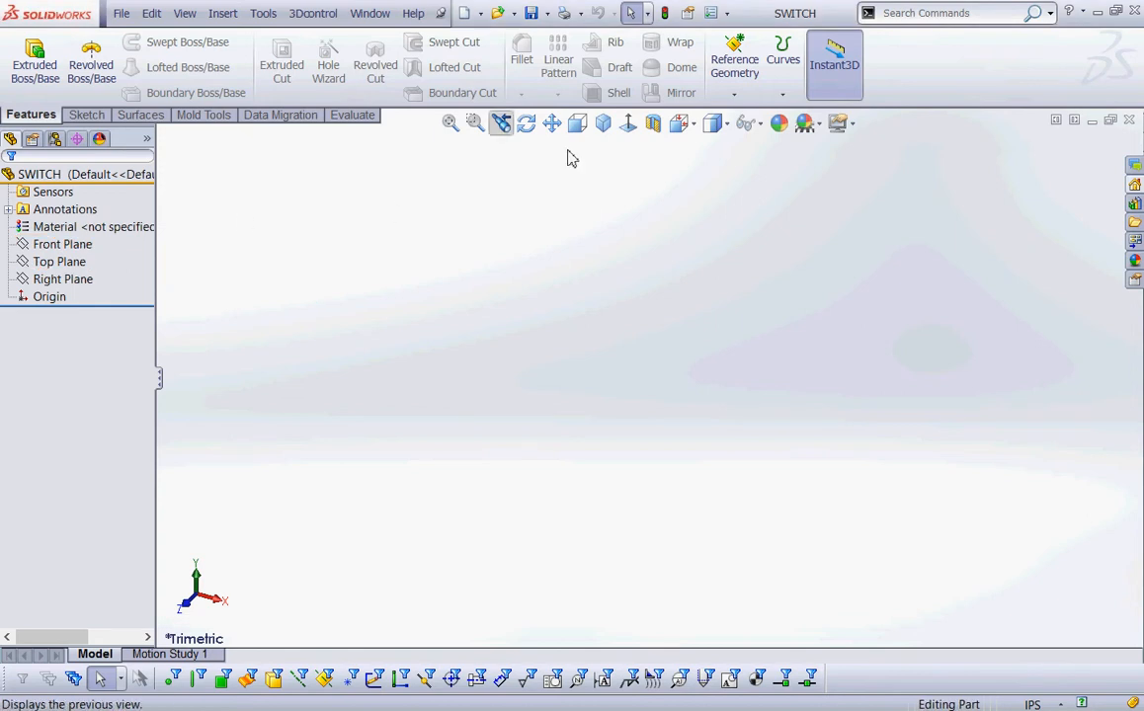
# - Start a reference plane with the Top Plane as its first reference
pyautogui.click(59, 262)
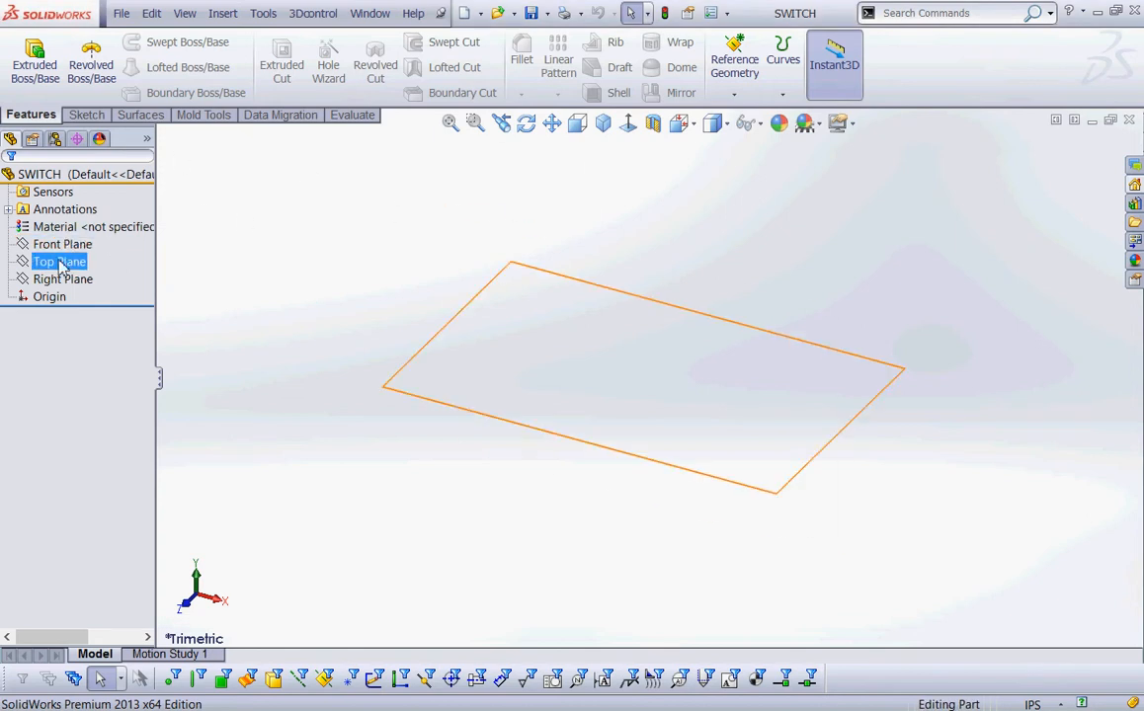
pyautogui.click(735, 94)
pyautogui.hotkey('ctrl', '2')
pyautogui.moveTo(800, 111)
pyautogui.mouseDown()
pyautogui.moveTo(876, 120)
pyautogui.moveTo(776, 112)
pyautogui.mouseUp()
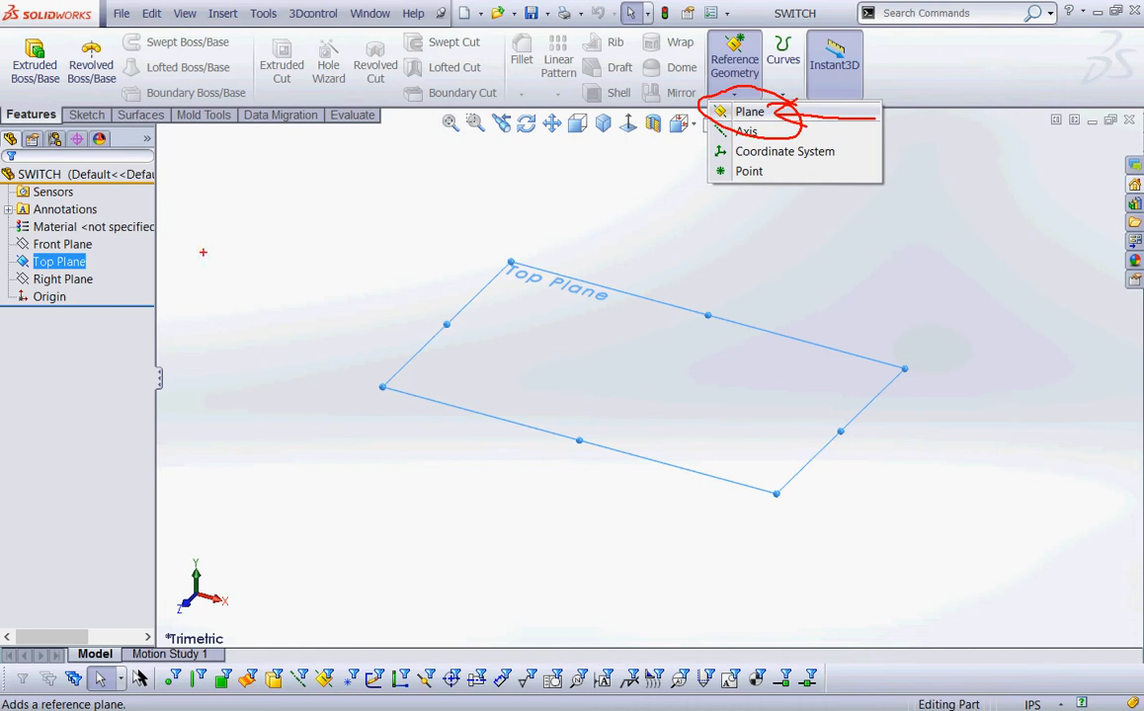
pyautogui.moveTo(3, 253)
pyautogui.mouseDown()
pyautogui.moveTo(3, 225)
pyautogui.moveTo(35, 231)
pyautogui.mouseUp()
pyautogui.moveTo(36, 262); pyautogui.dragTo(59, 260)
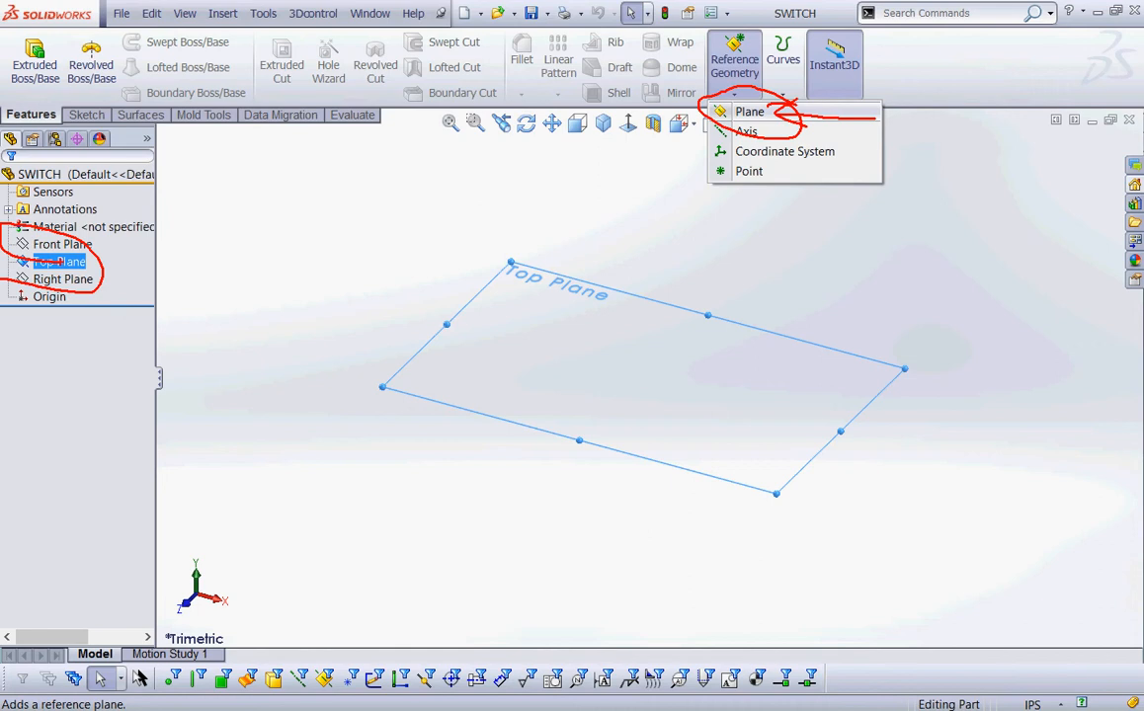
pyautogui.press('Escape')
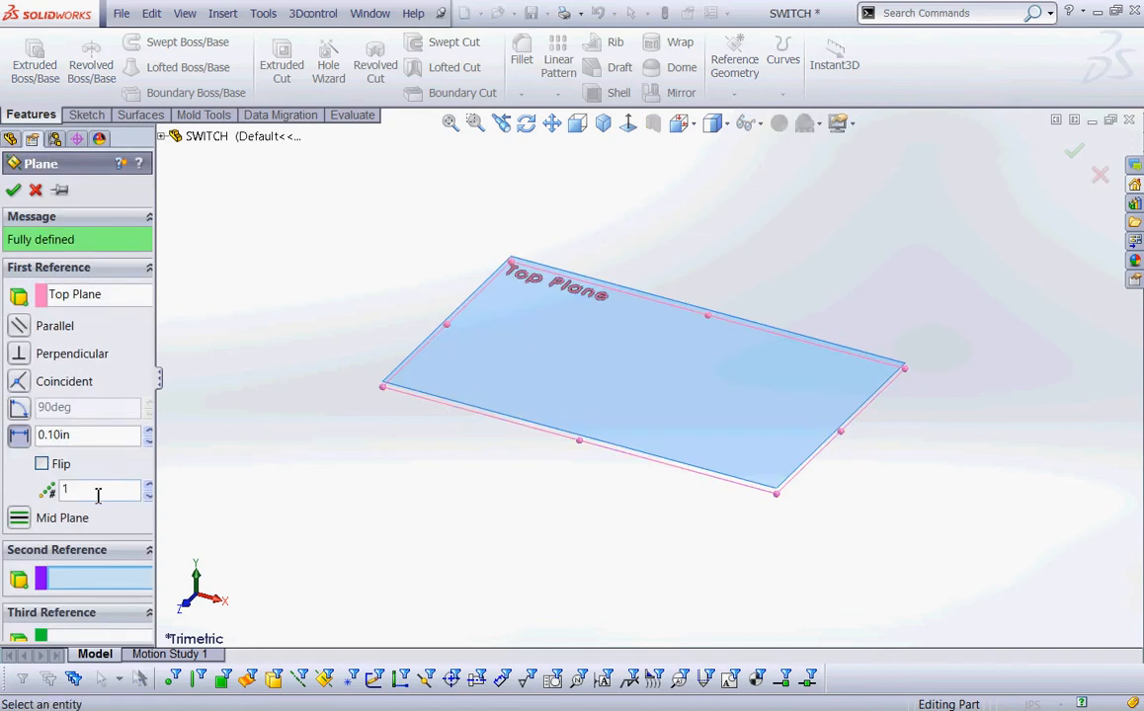
# - Set the number of reference planes to 2 and their offset distance to 0.5 in
pyautogui.click(98, 491)
pyautogui.press('BackSpace')
pyautogui.write('2')
pyautogui.doubleClick(89, 434)
pyautogui.write('0')
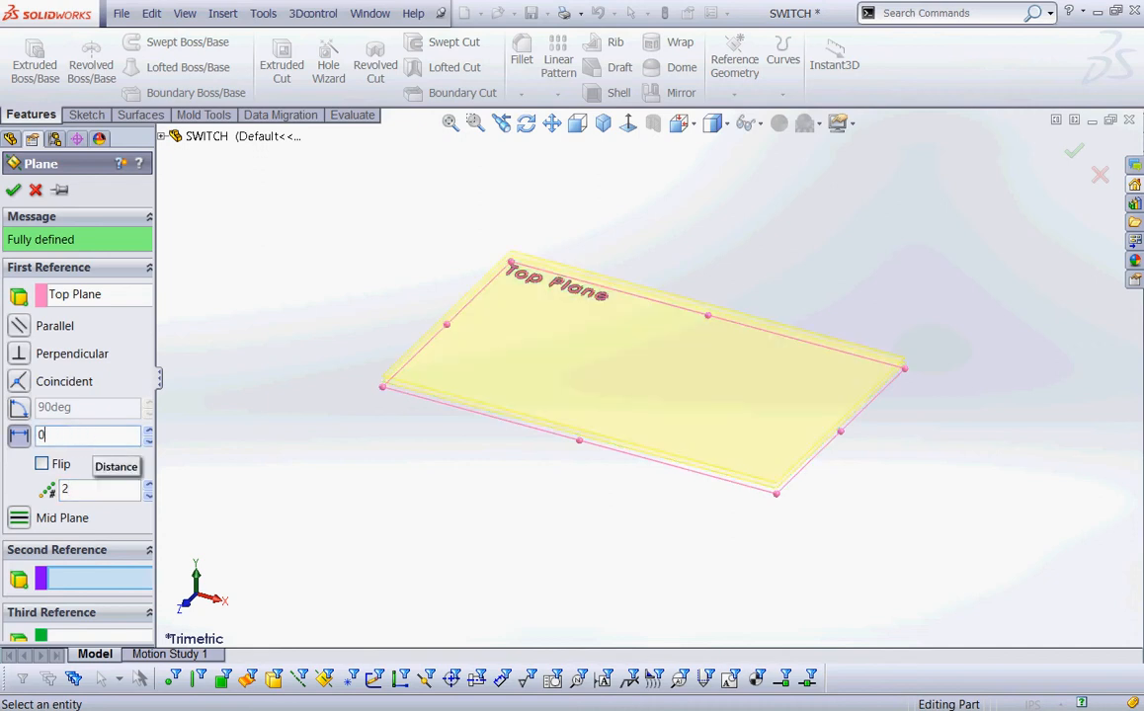
pyautogui.write('.5')
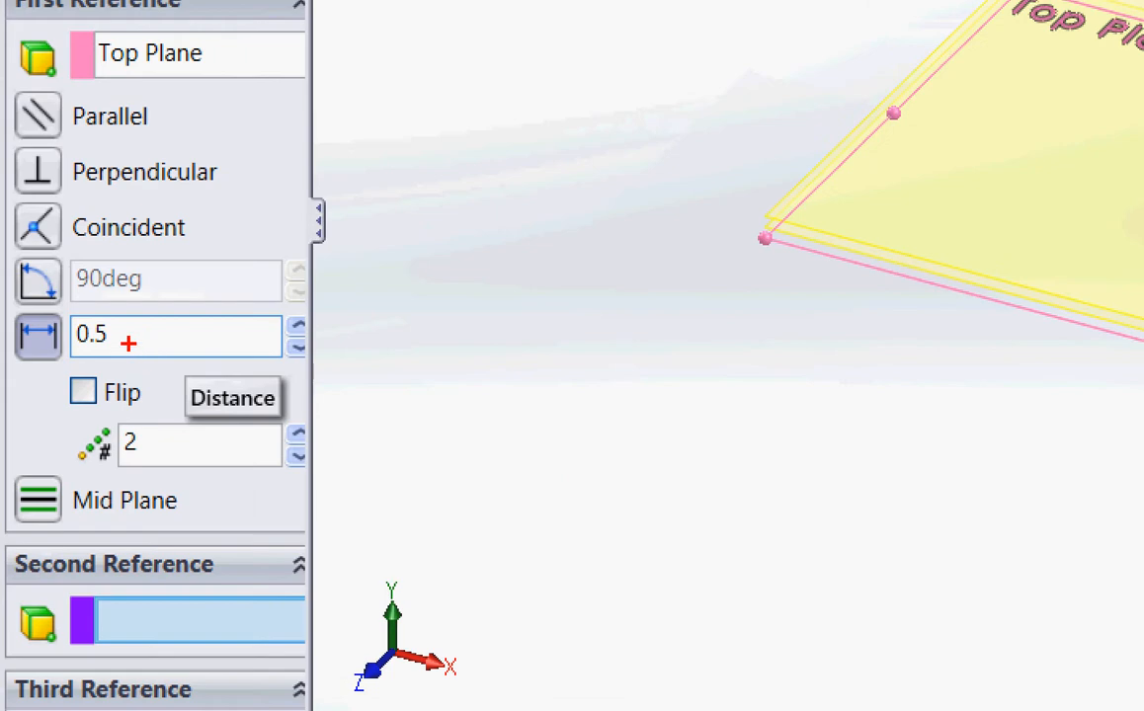
pyautogui.moveTo(128, 339); pyautogui.dragTo(256, 345)
pyautogui.moveTo(154, 315); pyautogui.dragTo(148, 350)
pyautogui.moveTo(154, 451); pyautogui.dragTo(275, 453)
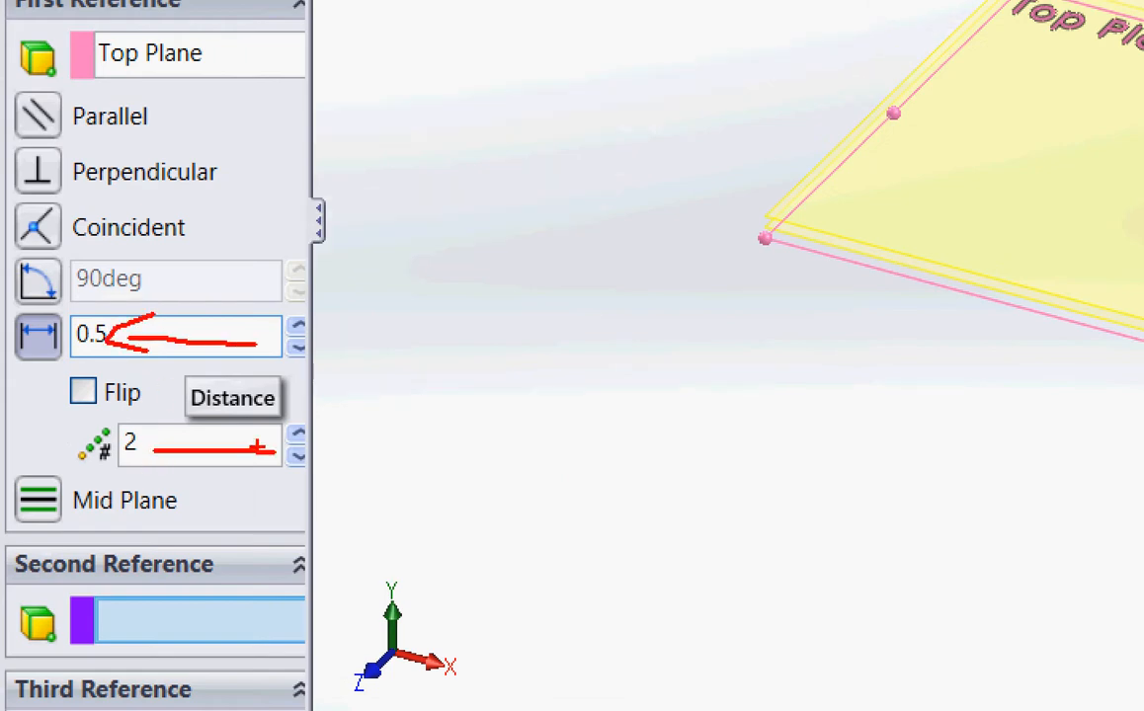
pyautogui.moveTo(178, 427)
pyautogui.mouseDown()
pyautogui.moveTo(143, 453)
pyautogui.moveTo(193, 474)
pyautogui.mouseUp()
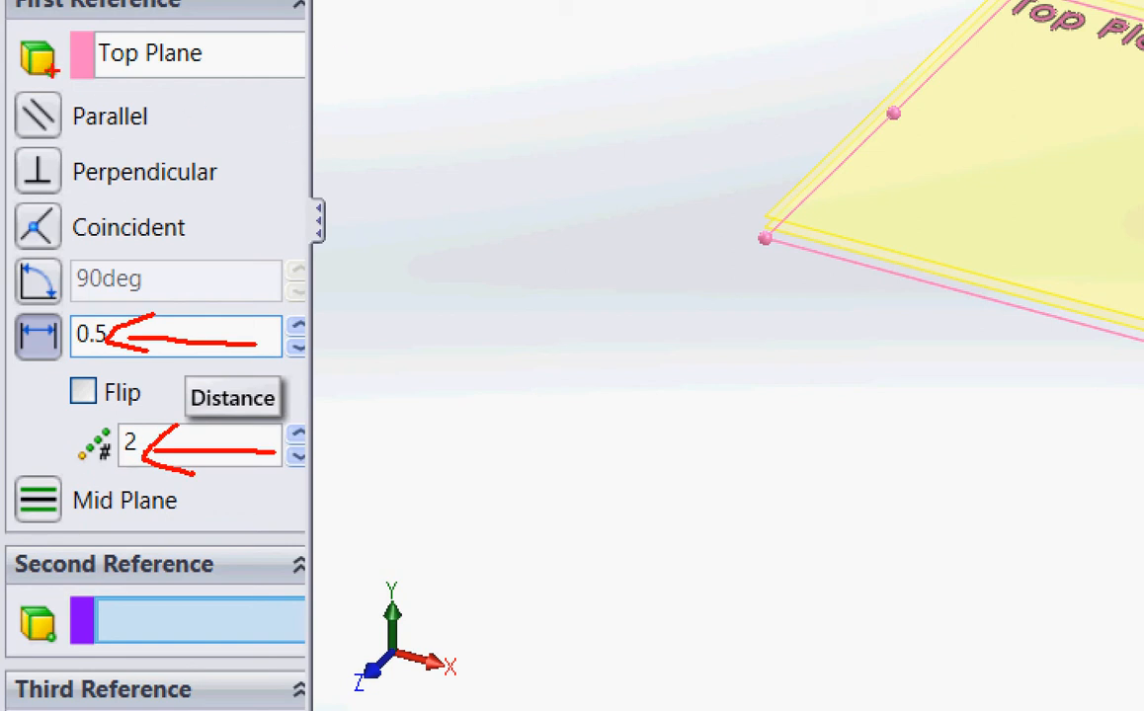
pyautogui.moveTo(246, 15)
pyautogui.mouseDown()
pyautogui.moveTo(44, 62)
pyautogui.moveTo(111, 95)
pyautogui.mouseUp()
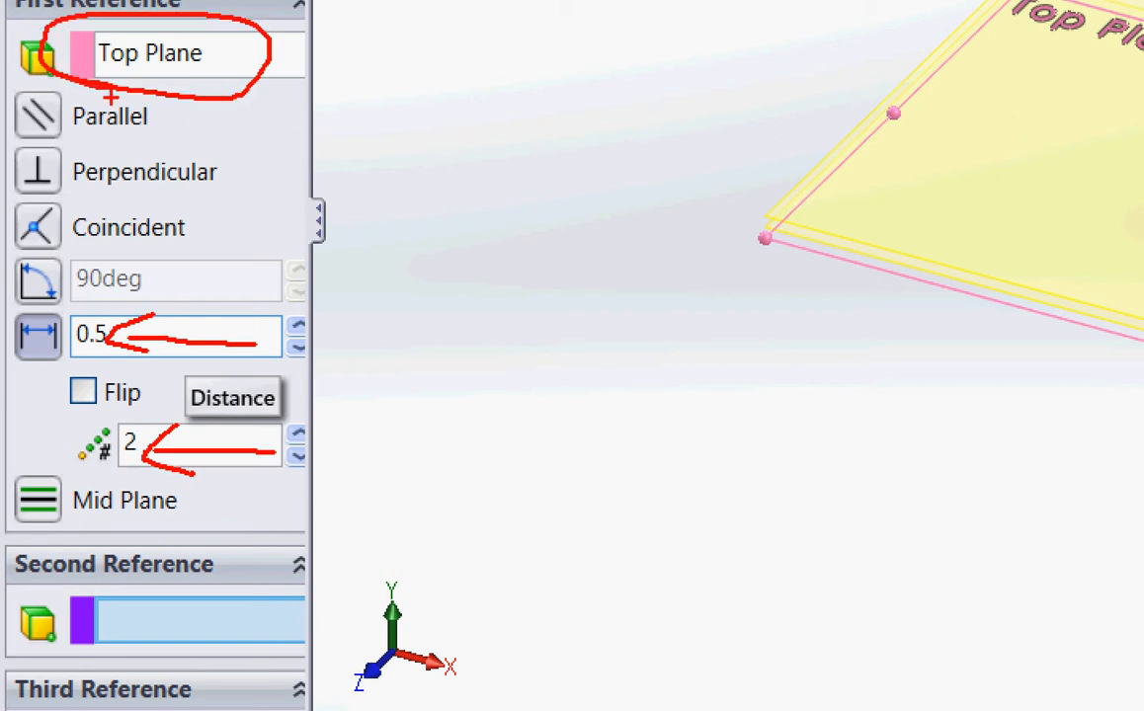
pyautogui.press('Escape')
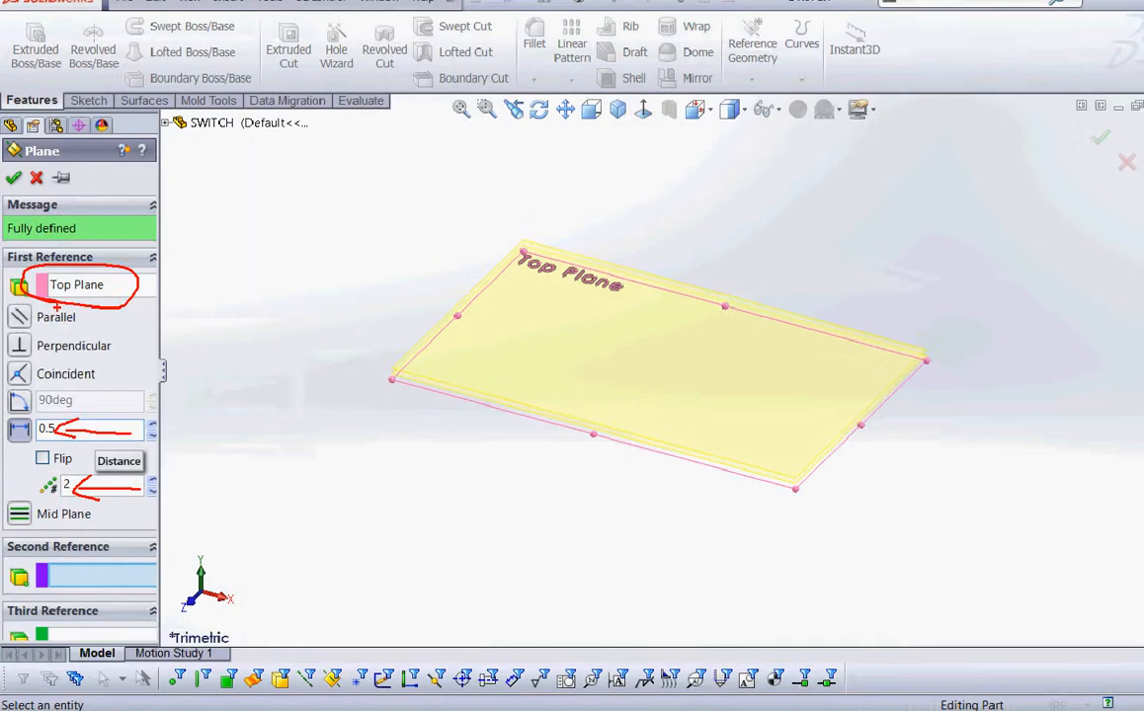
# - Create the two offset planes and show the Top Plane in the model view
pyautogui.click(12, 190)
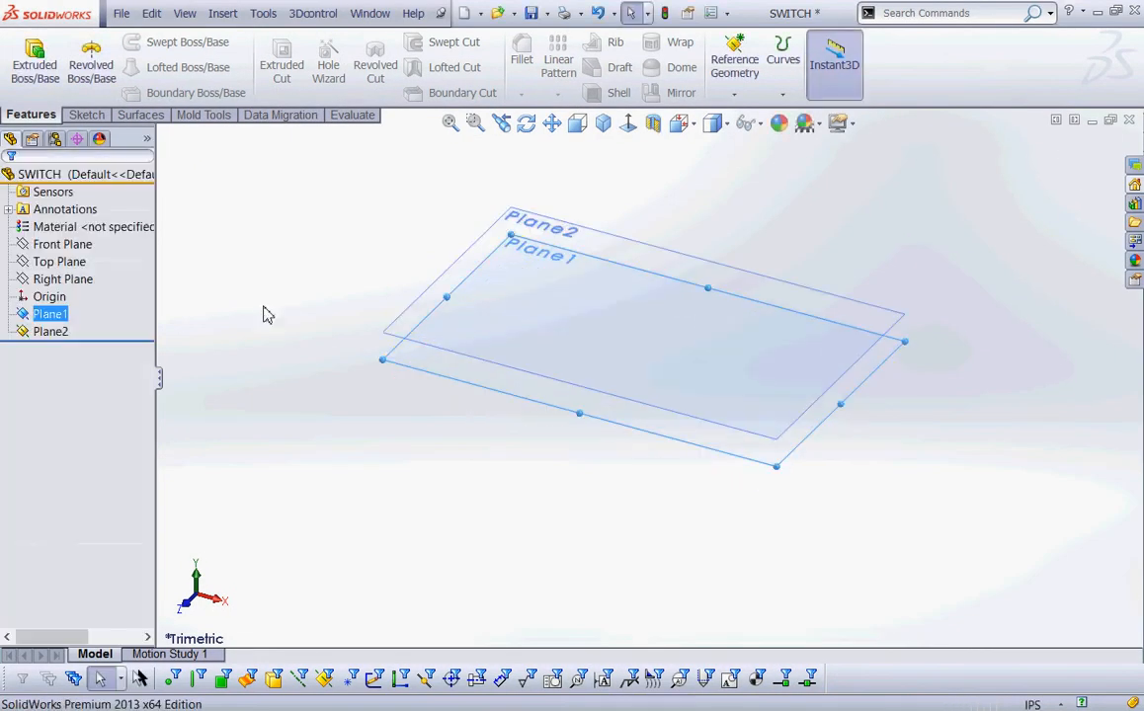
pyautogui.rightClick(72, 261)
pyautogui.click(95, 242)
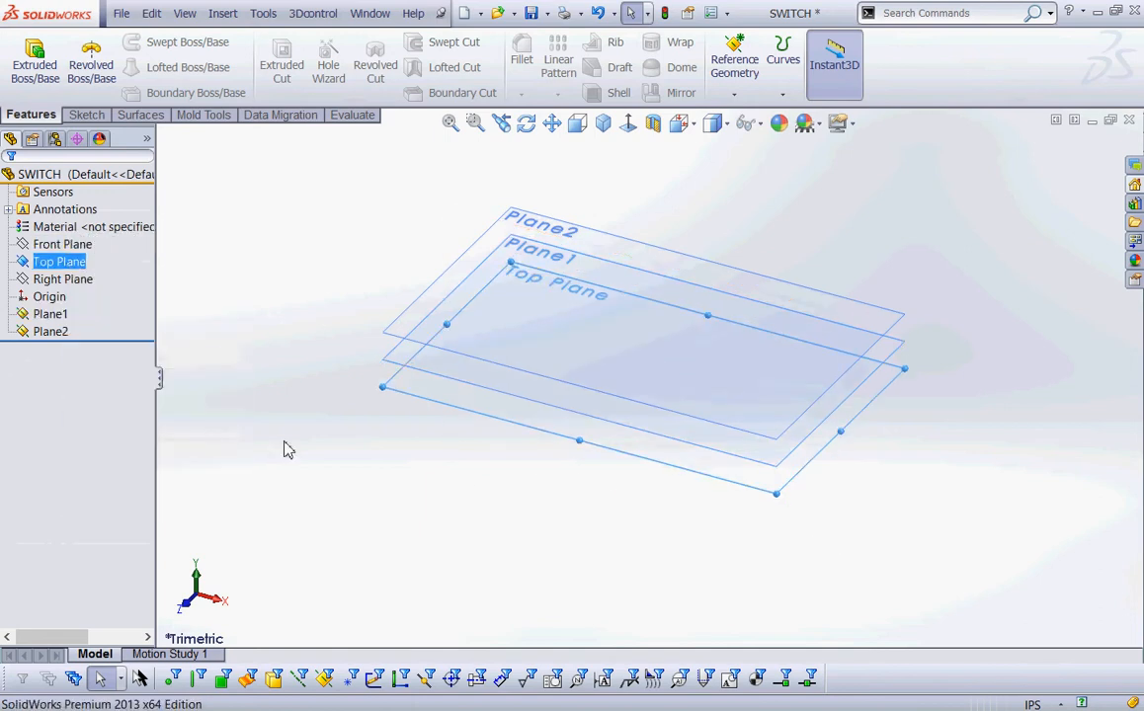
pyautogui.moveTo(300, 437); pyautogui.dragTo(292, 374, button='middle')
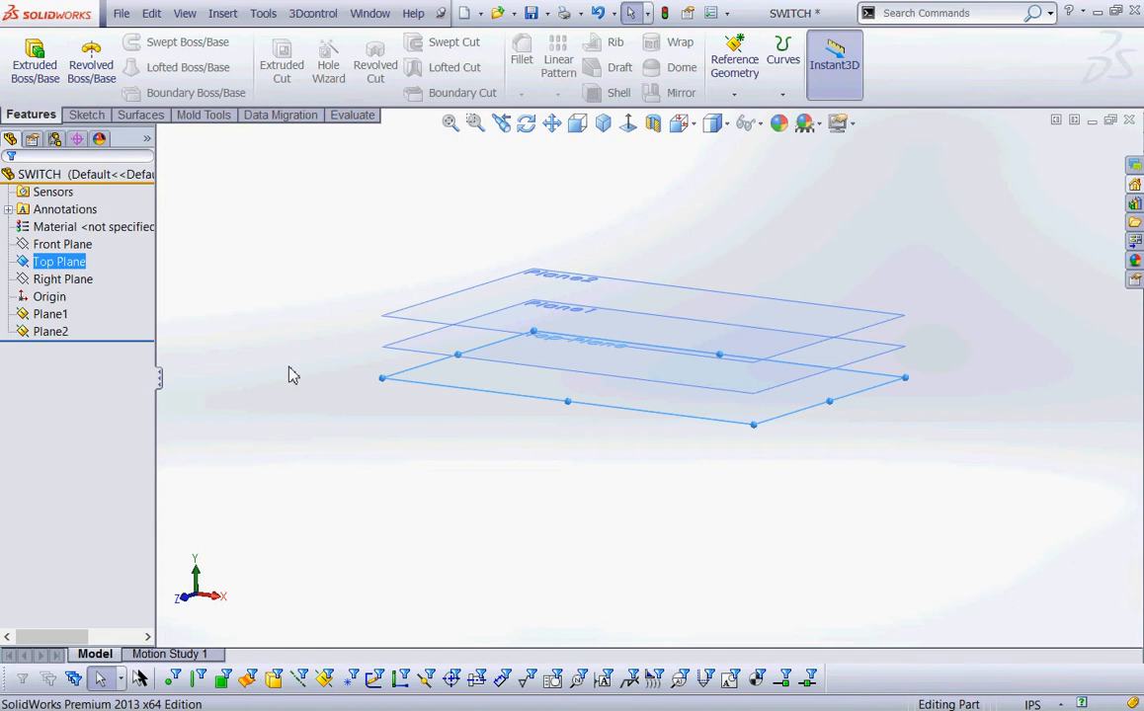
# - Rename the Top Plane as Top Plane-BOTTOM
pyautogui.click(59, 260)
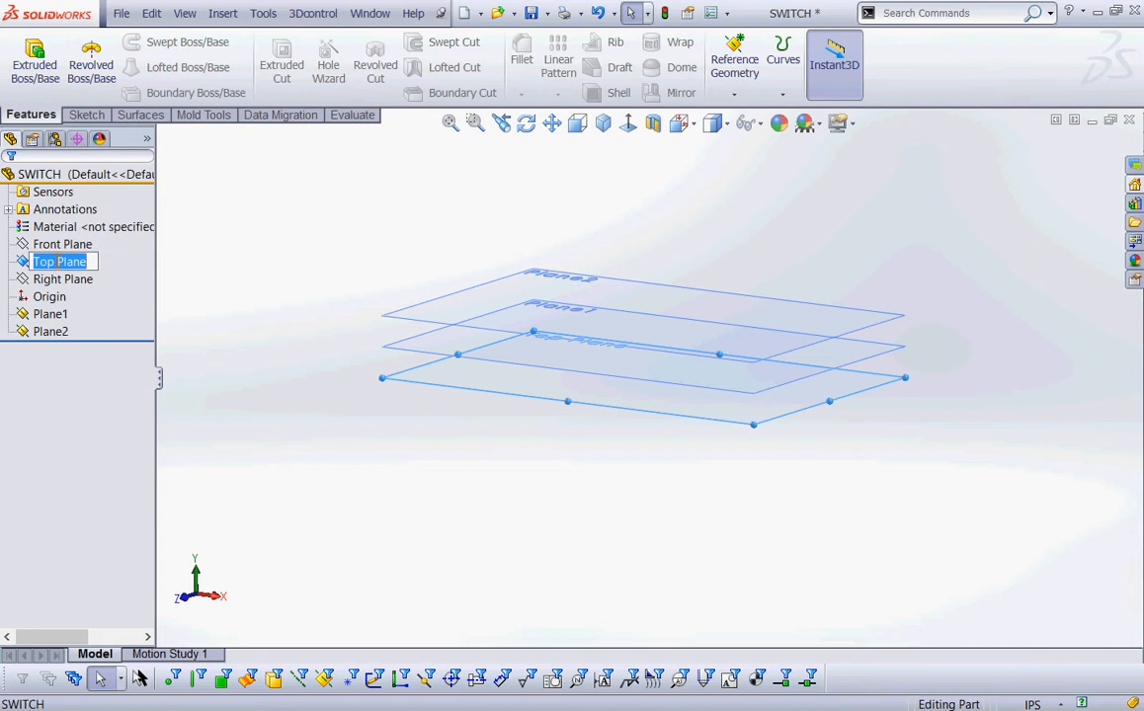
pyautogui.click(92, 261)
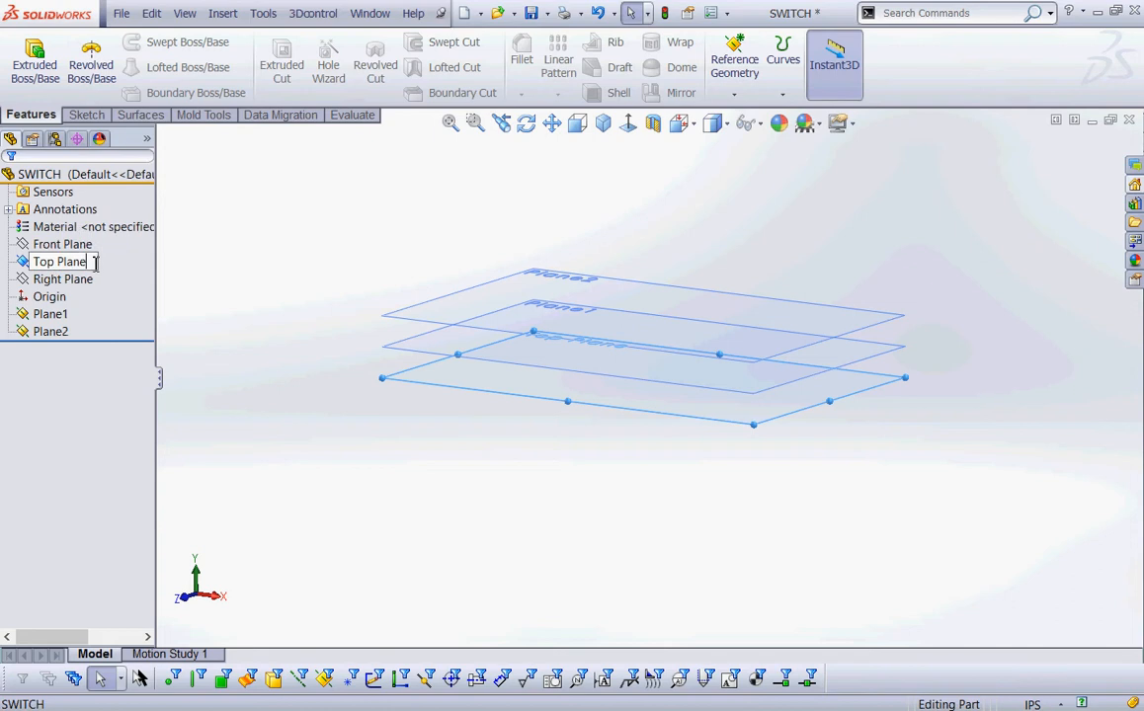
pyautogui.write('-BOTTOM')
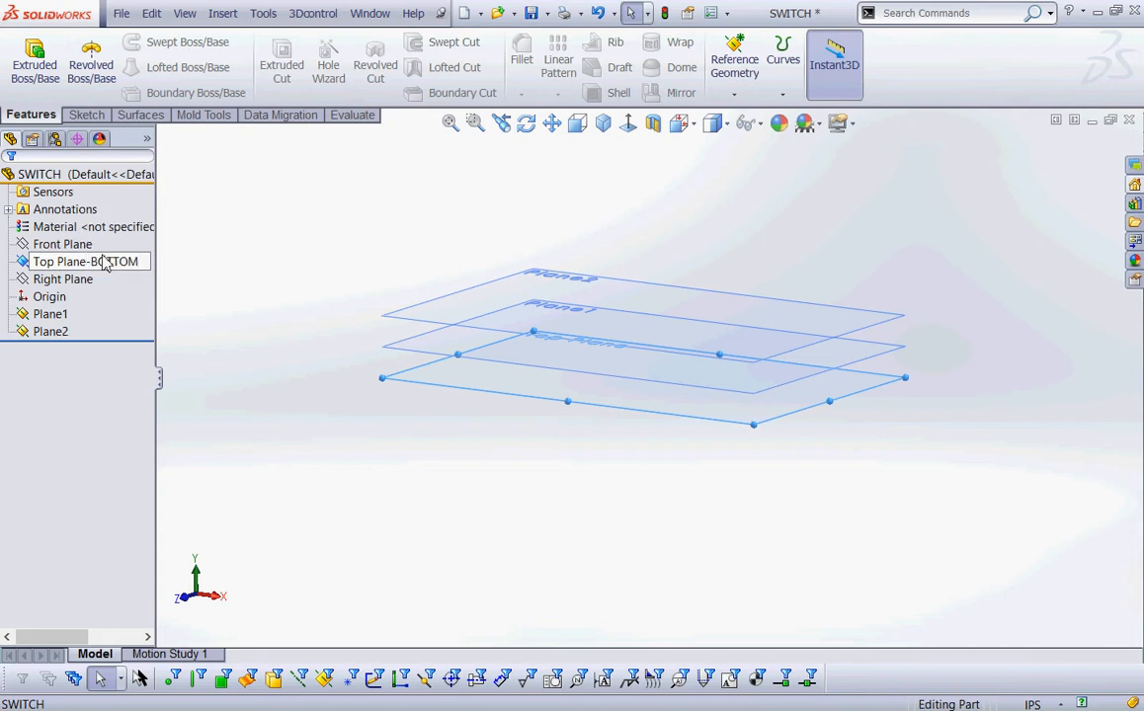
pyautogui.press('Return')
# - Rename the two offset planes as Plane1-MIDDLE and Plane2-TOP
pyautogui.click(46, 314)
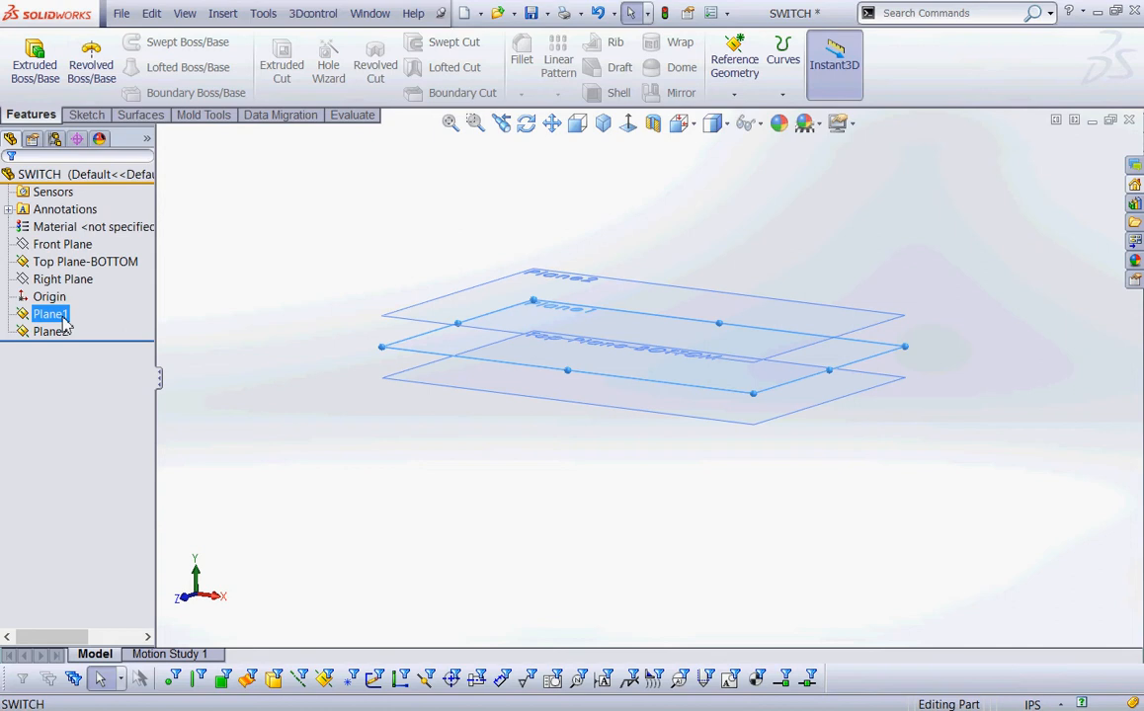
pyautogui.click(47, 316)
pyautogui.write('-MID')
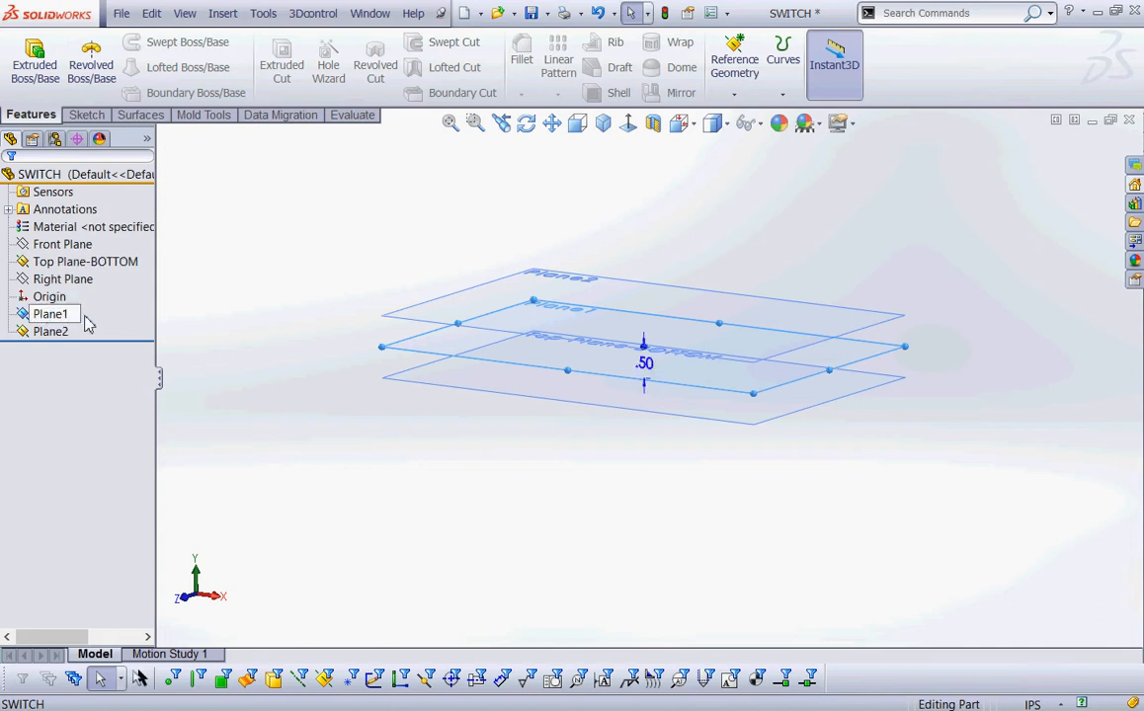
pyautogui.write('DLE')
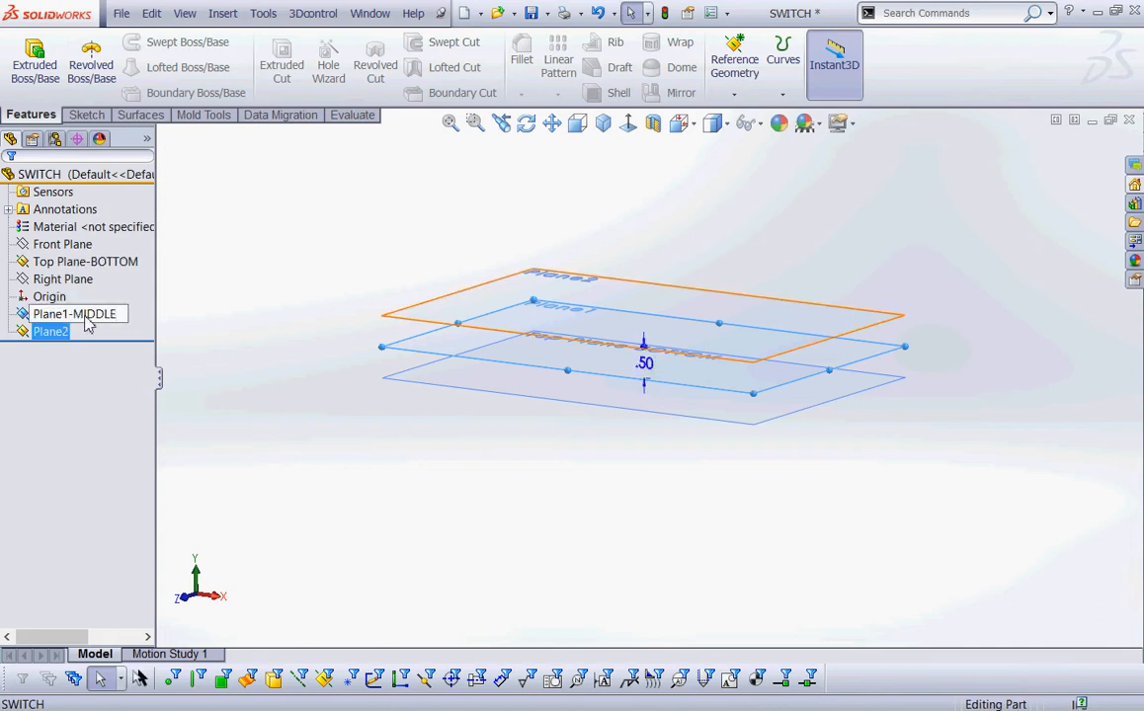
pyautogui.click(54, 333)
pyautogui.click(61, 336)
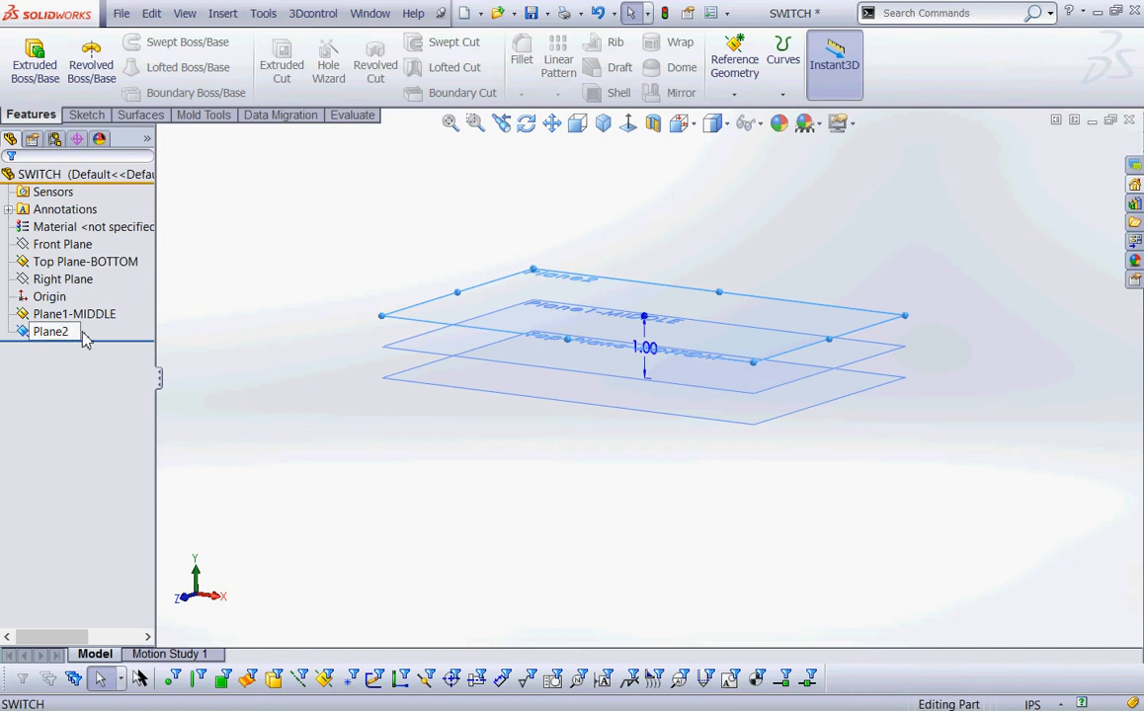
pyautogui.write('-TOP')
pyautogui.click(220, 259)
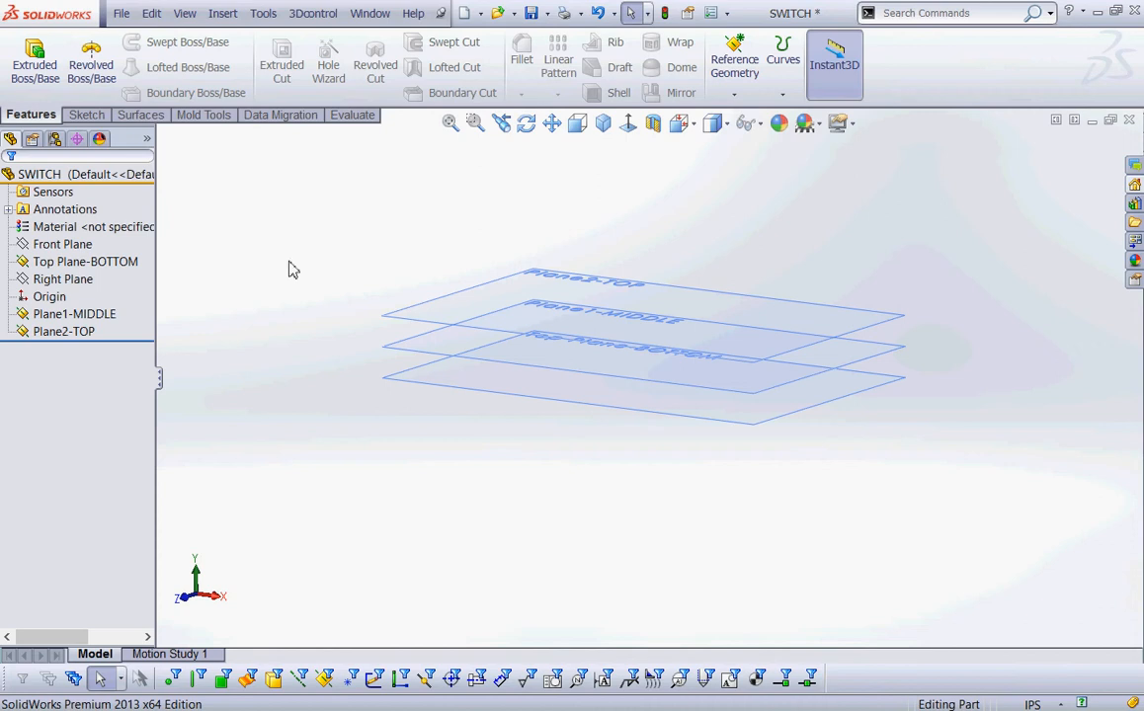
# - Start a sketch on Top Plane-BOTTOM and draw a center rectangle about 1.44 by 1.10 in, centred on the origin
pyautogui.click(395, 379)
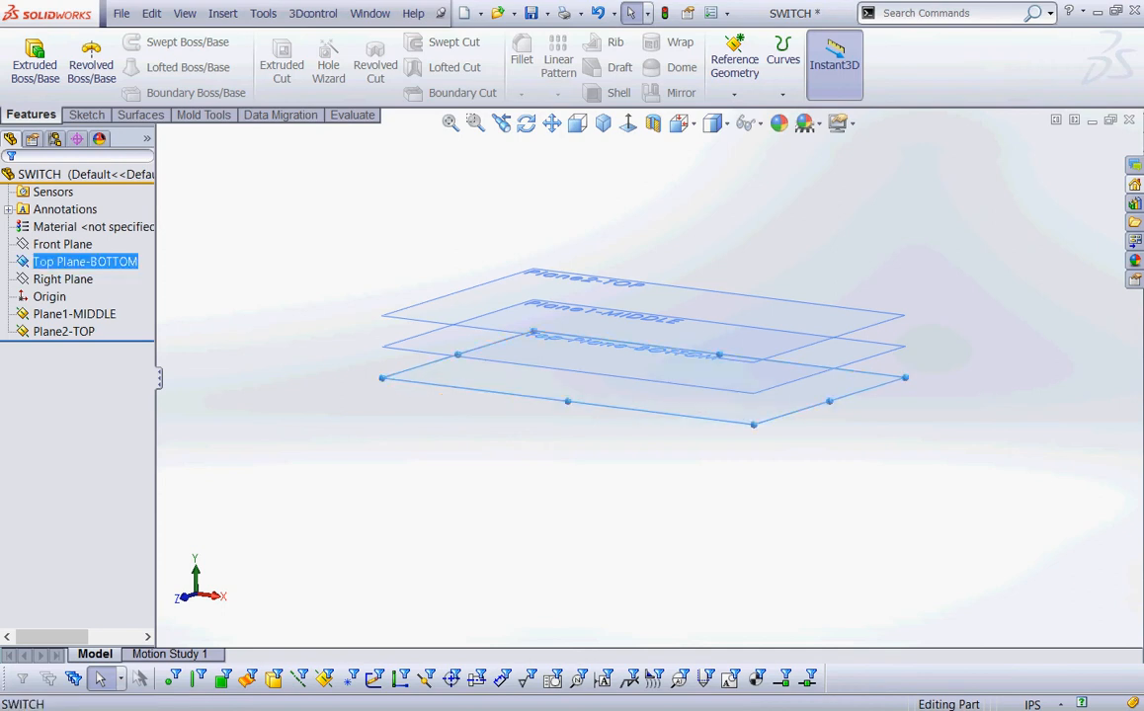
pyautogui.click(480, 335)
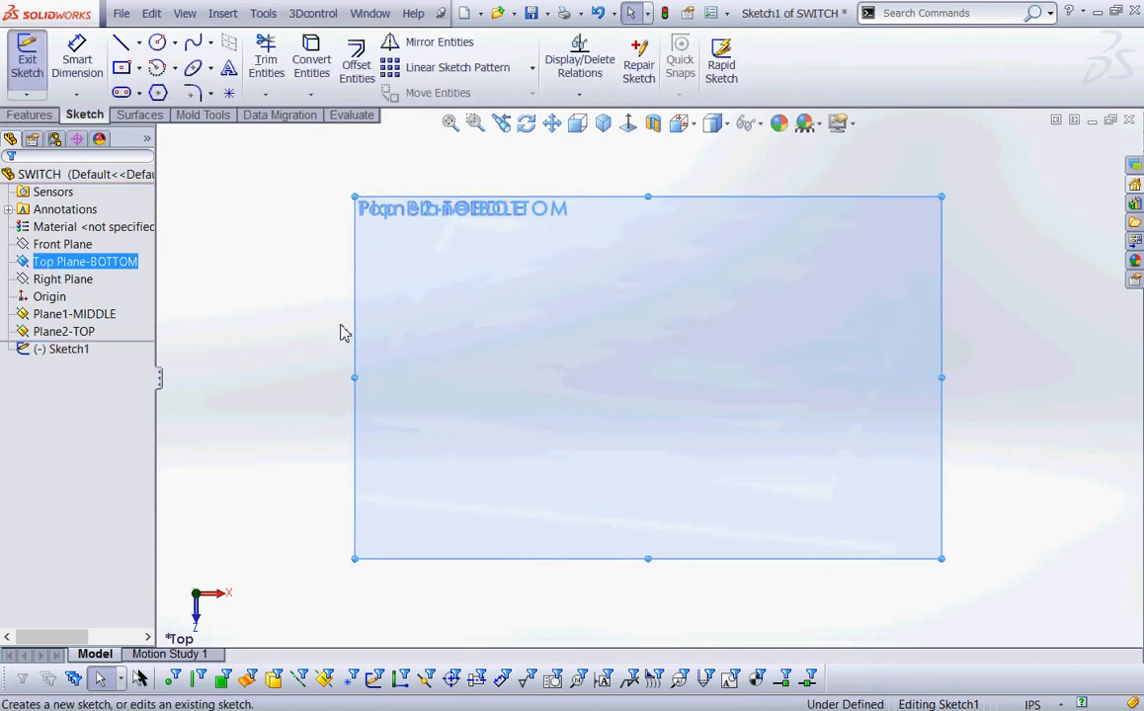
pyautogui.click(121, 67)
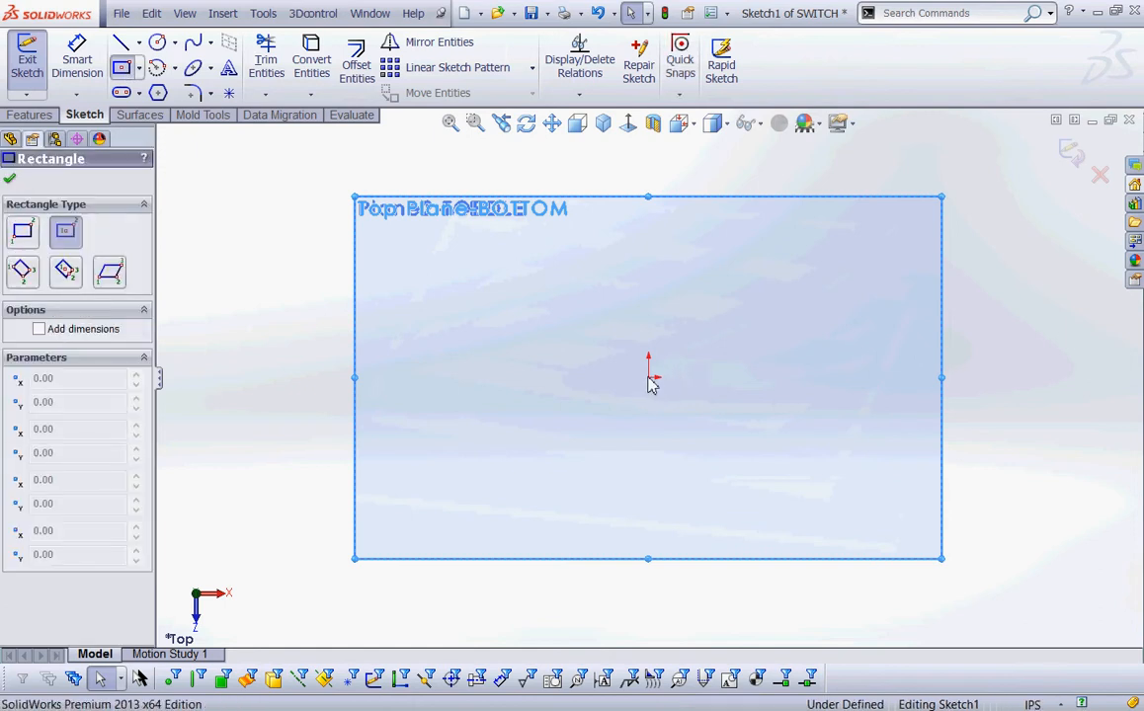
pyautogui.click(709, 334)
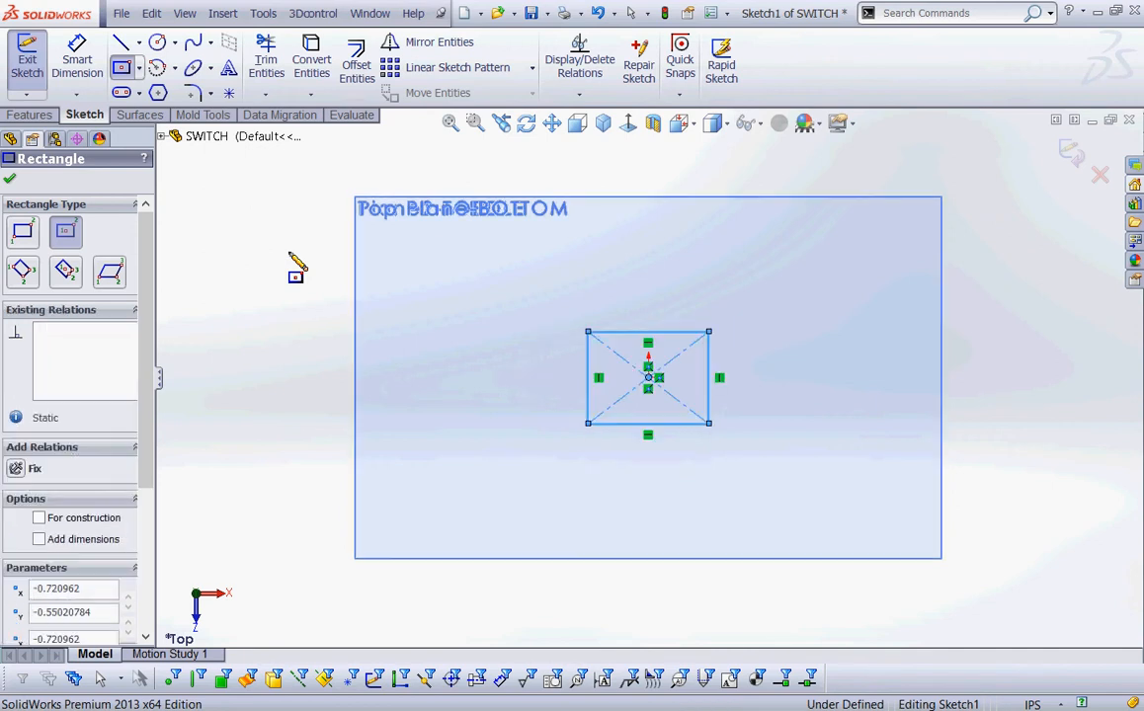
pyautogui.rightClick(295, 266)
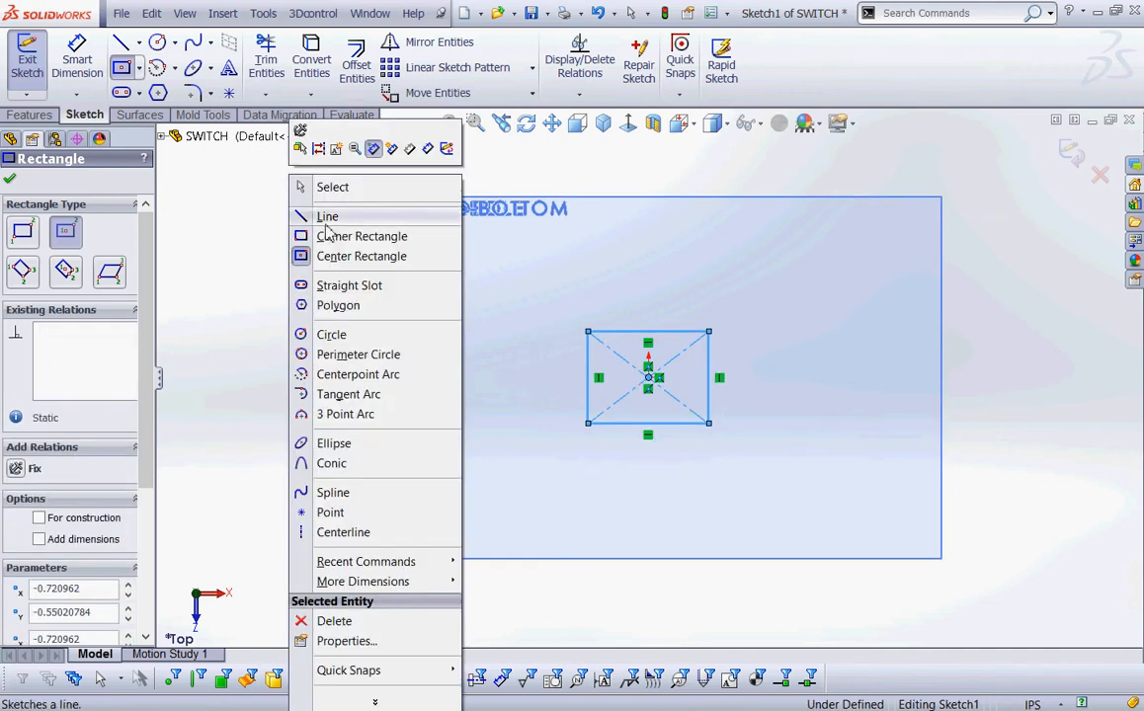
pyautogui.click(340, 189)
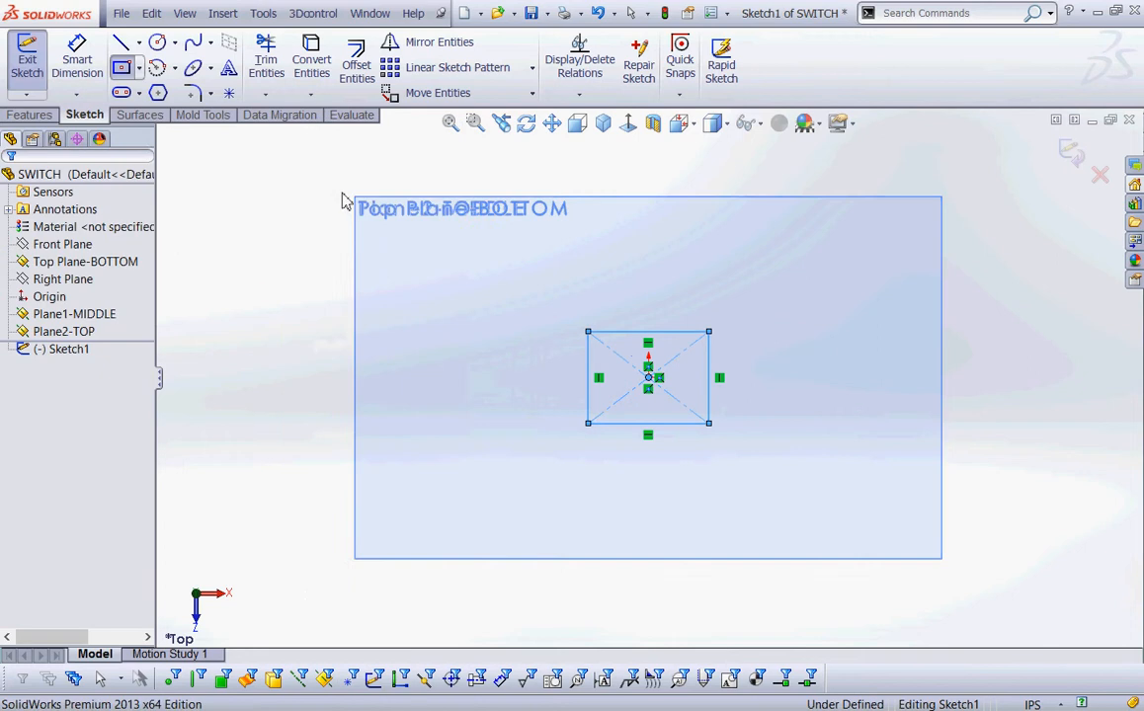
# - Add an Equal relation between the rectangle's upper horizontal edge and left vertical edge
pyautogui.click(579, 94)
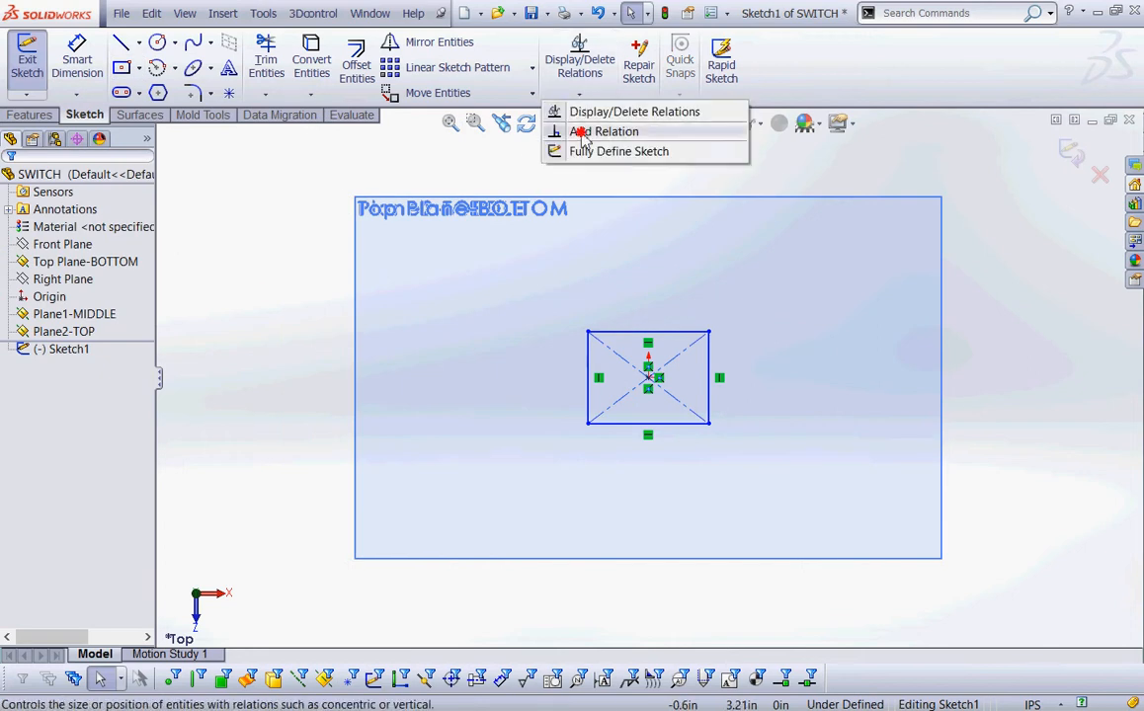
pyautogui.click(644, 334)
pyautogui.click(590, 366)
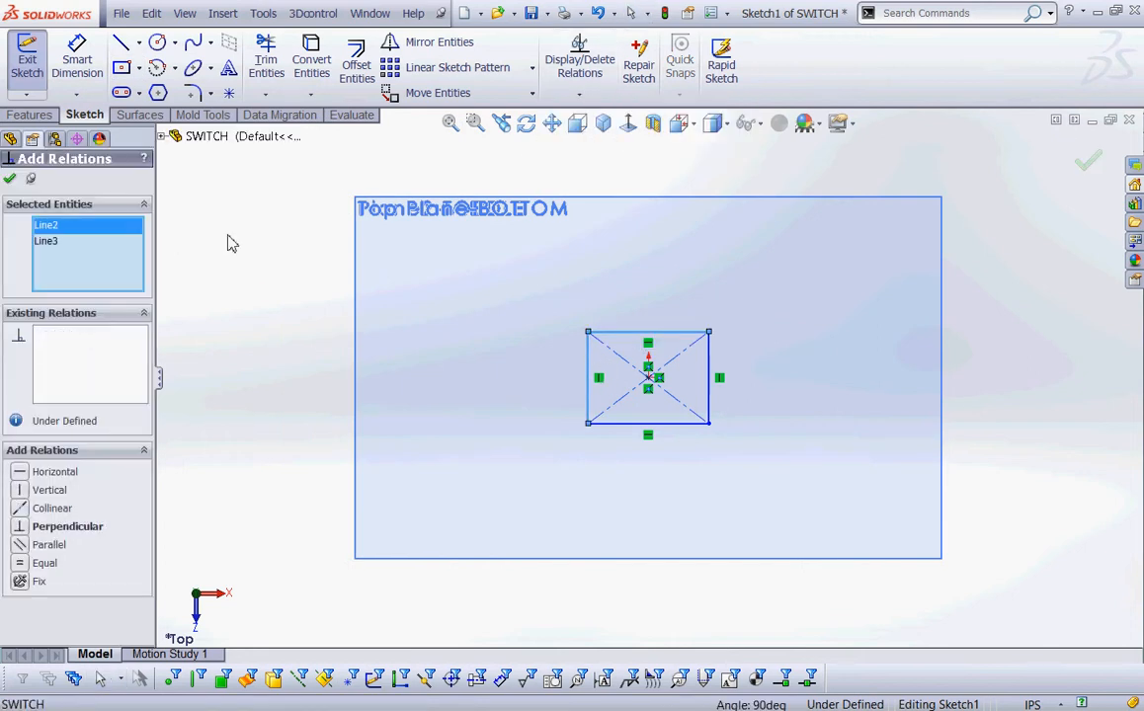
pyautogui.click(20, 563)
pyautogui.click(10, 178)
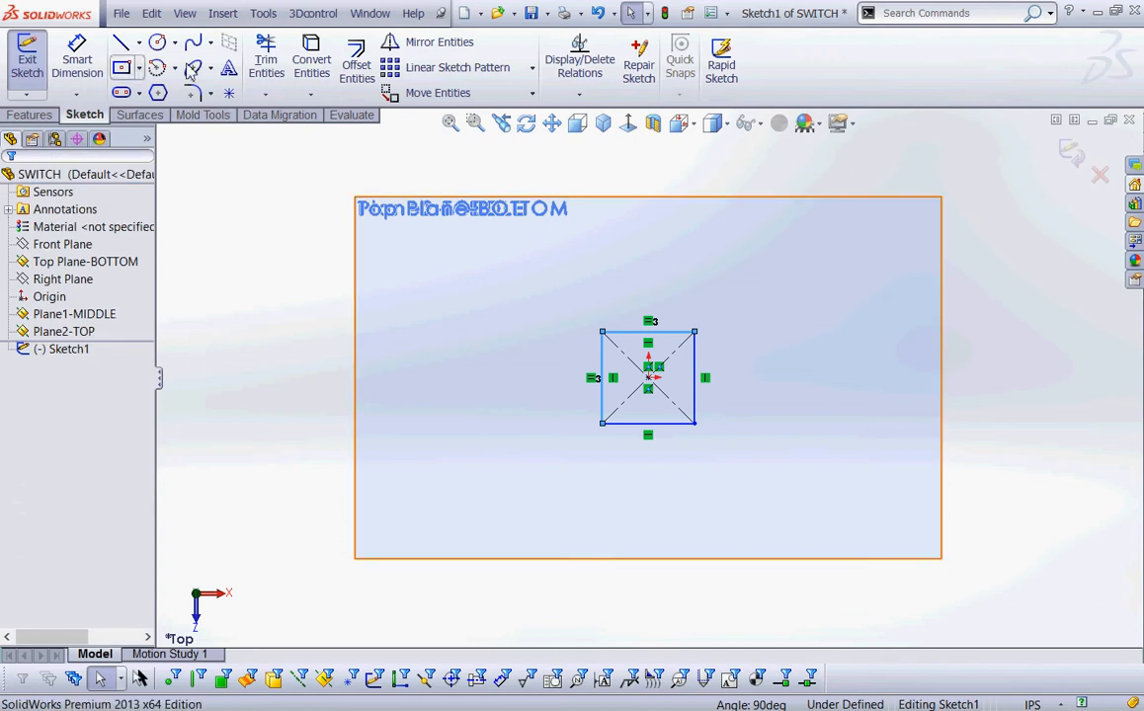
# - Dimension the square's upper edge to 0.5 in and exit the sketch
pyautogui.click(77, 60)
pyautogui.click(652, 333)
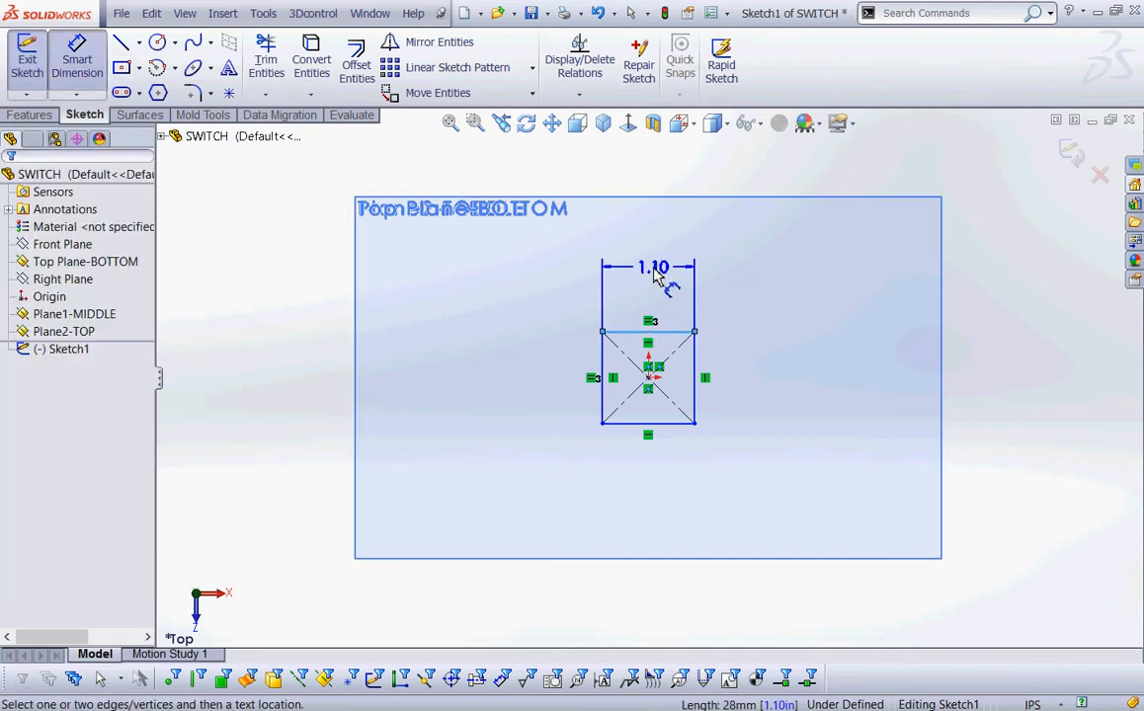
pyautogui.click(721, 287)
pyautogui.write('0.5')
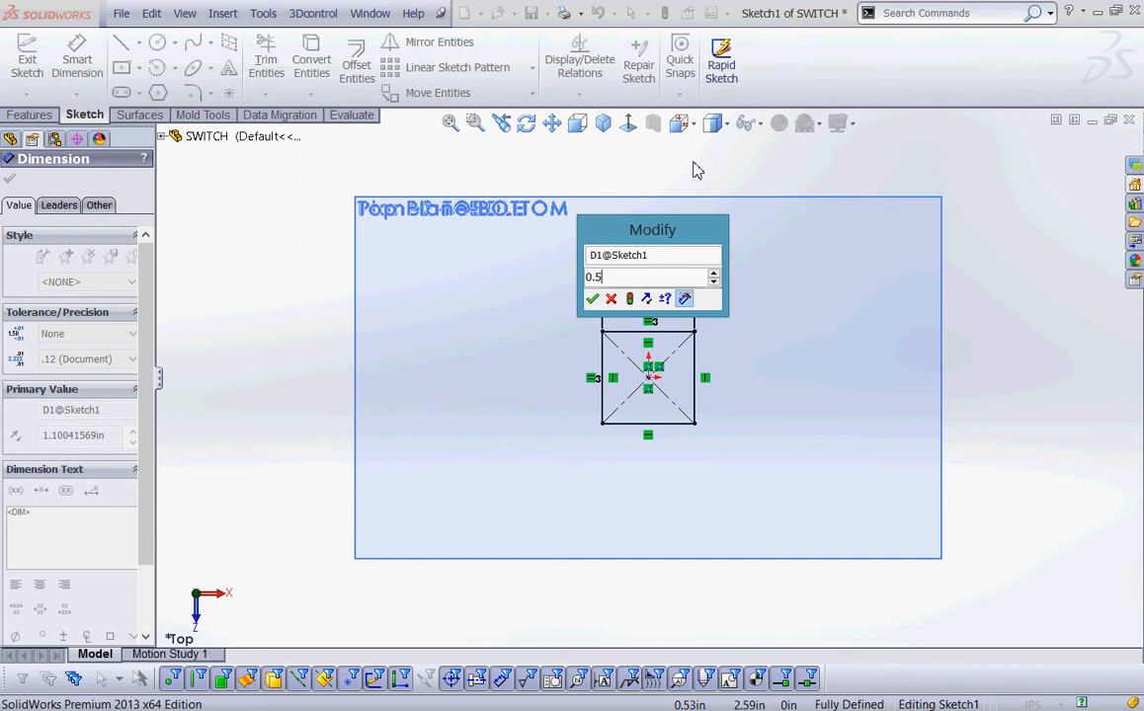
pyautogui.press('Return')
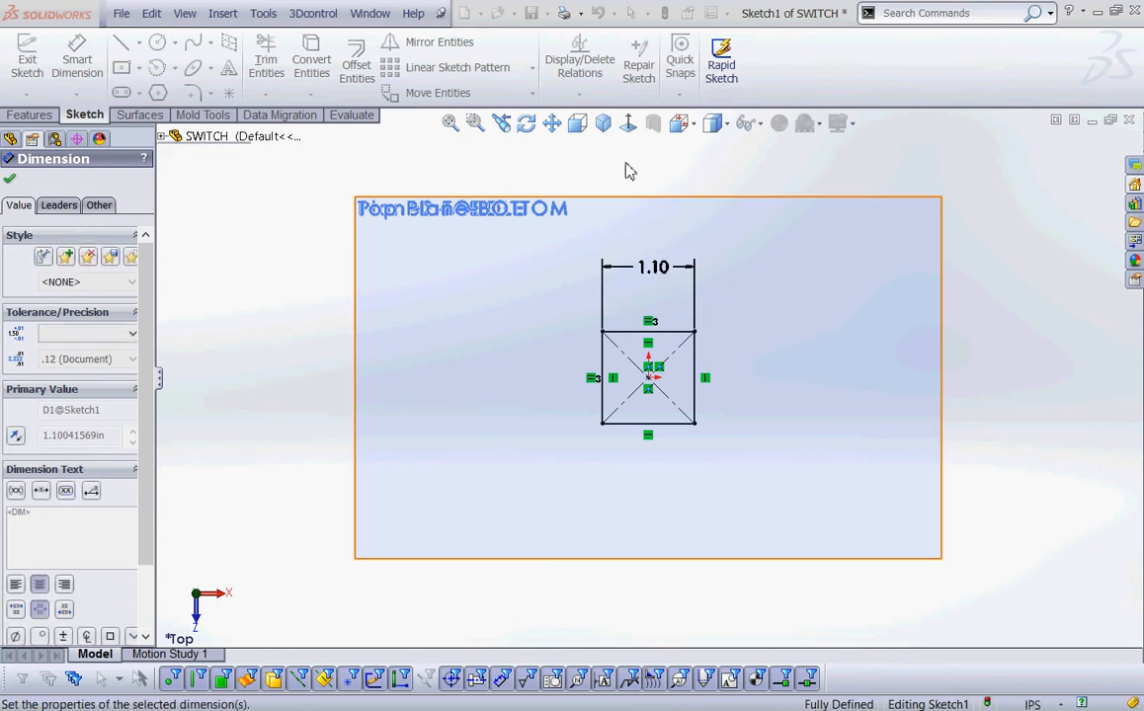
pyautogui.click(10, 178)
pyautogui.click(27, 59)
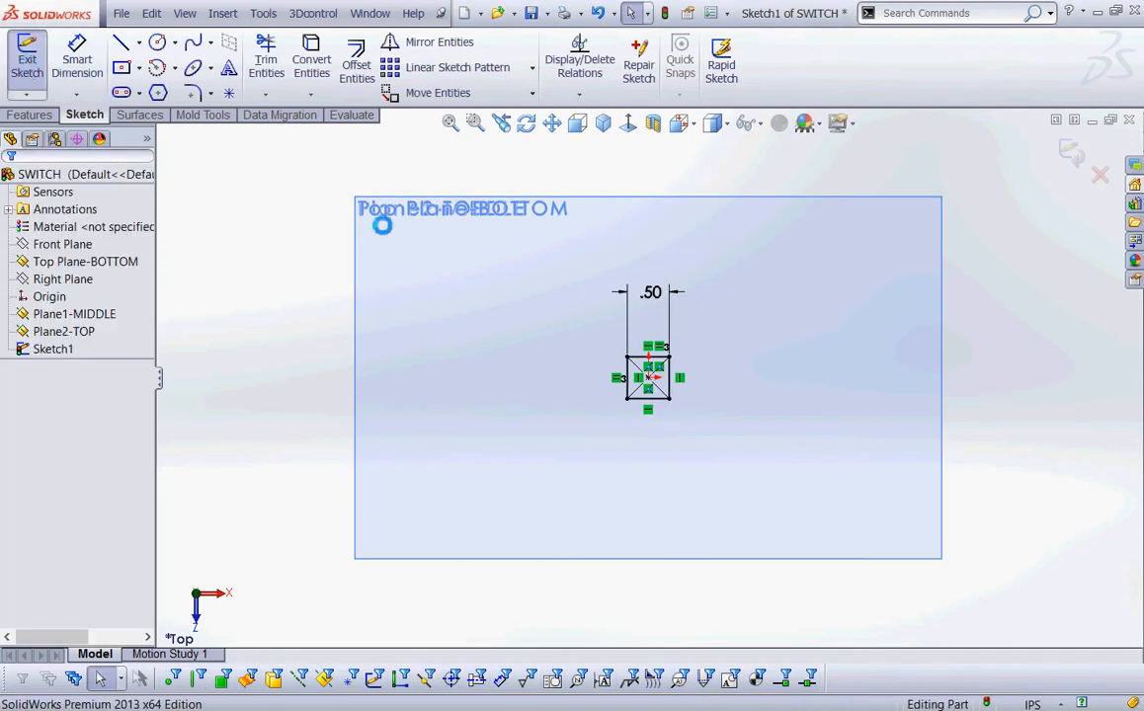
# - Switch to the isometric view, rename the square's sketch as Sketch1-Bottom, and save the part
pyautogui.click(602, 123)
pyautogui.click(51, 351)
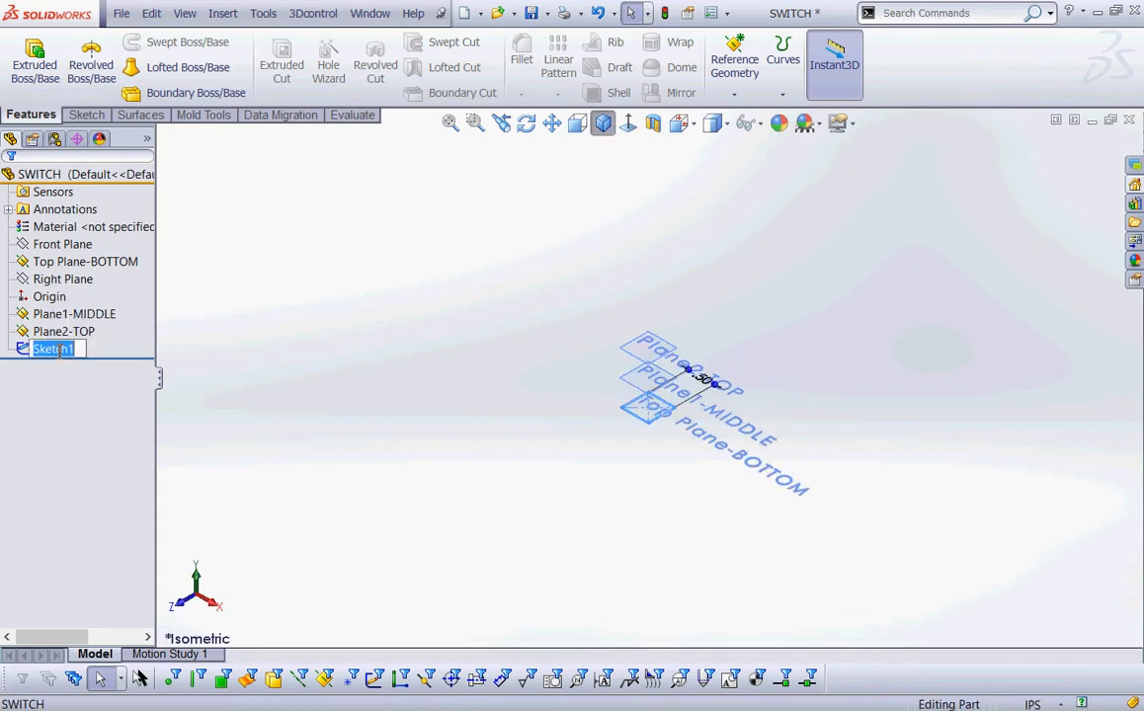
pyautogui.write('-bo')
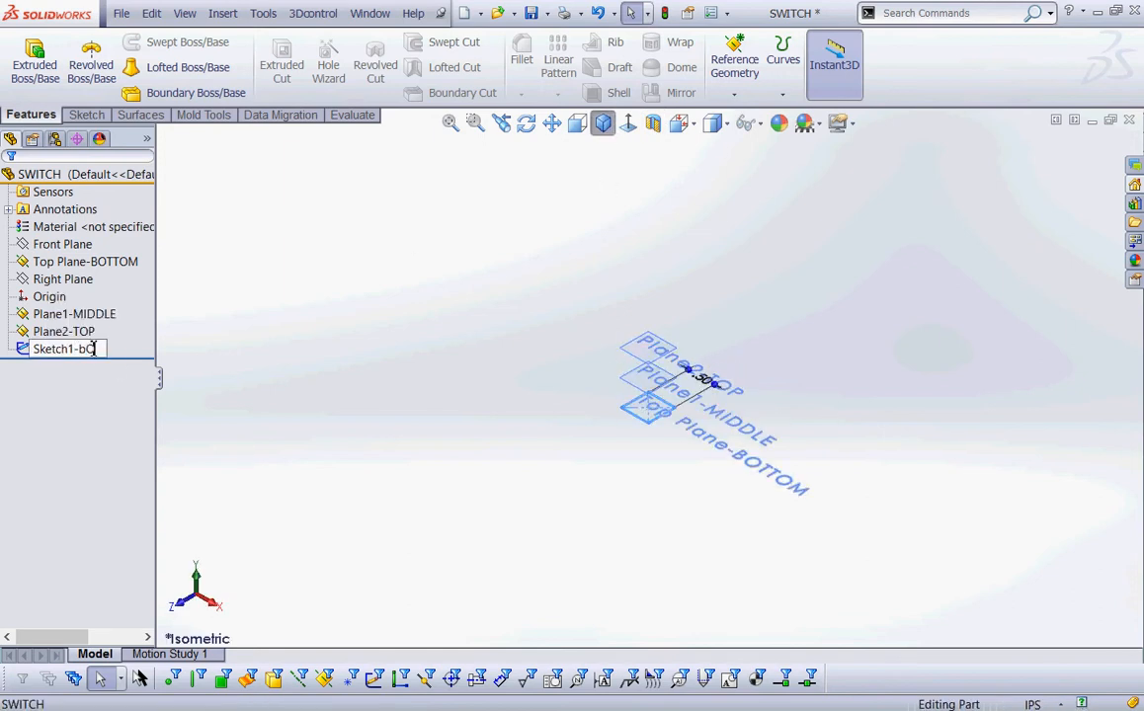
pyautogui.press('BackSpace')
pyautogui.write('OTTOM')
pyautogui.press('BackSpace')
pyautogui.press('BackSpace')
pyautogui.press('BackSpace')
pyautogui.press('BackSpace')
pyautogui.press('BackSpace')
pyautogui.press('BackSpace')
pyautogui.write('Bottom')
pyautogui.click(384, 331)
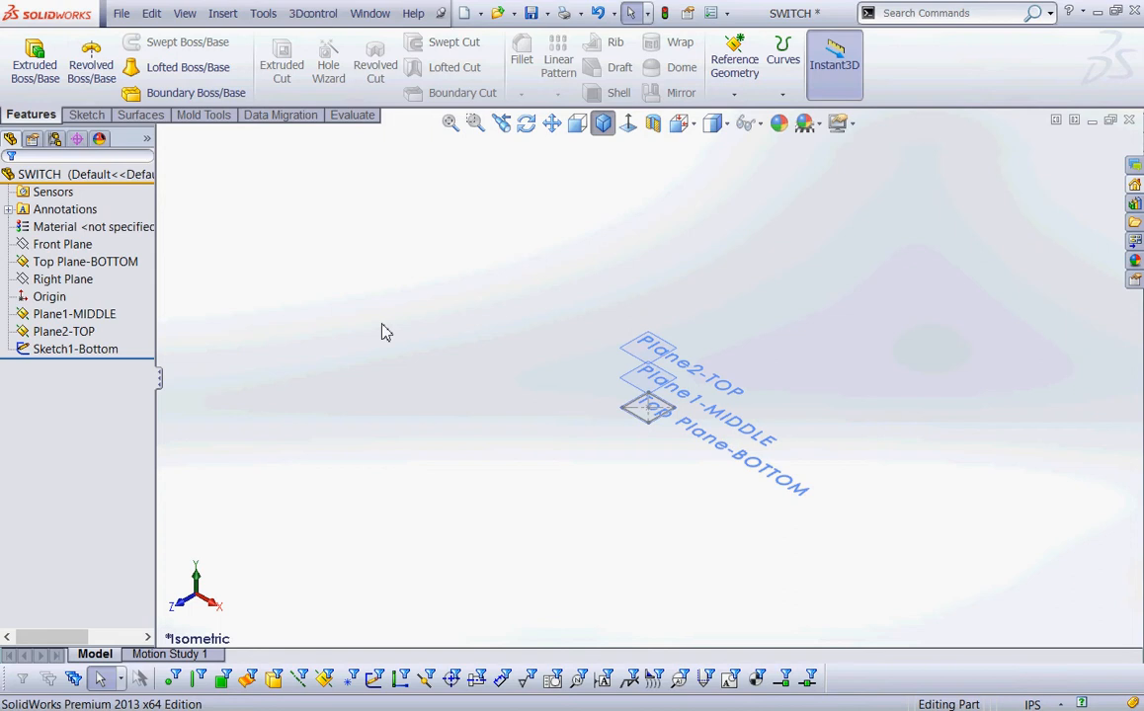
pyautogui.click(531, 13)
# - Start a sketch on Plane1-MIDDLE and draw a circle about 0.3 in in diameter, centred on the origin
pyautogui.click(75, 313)
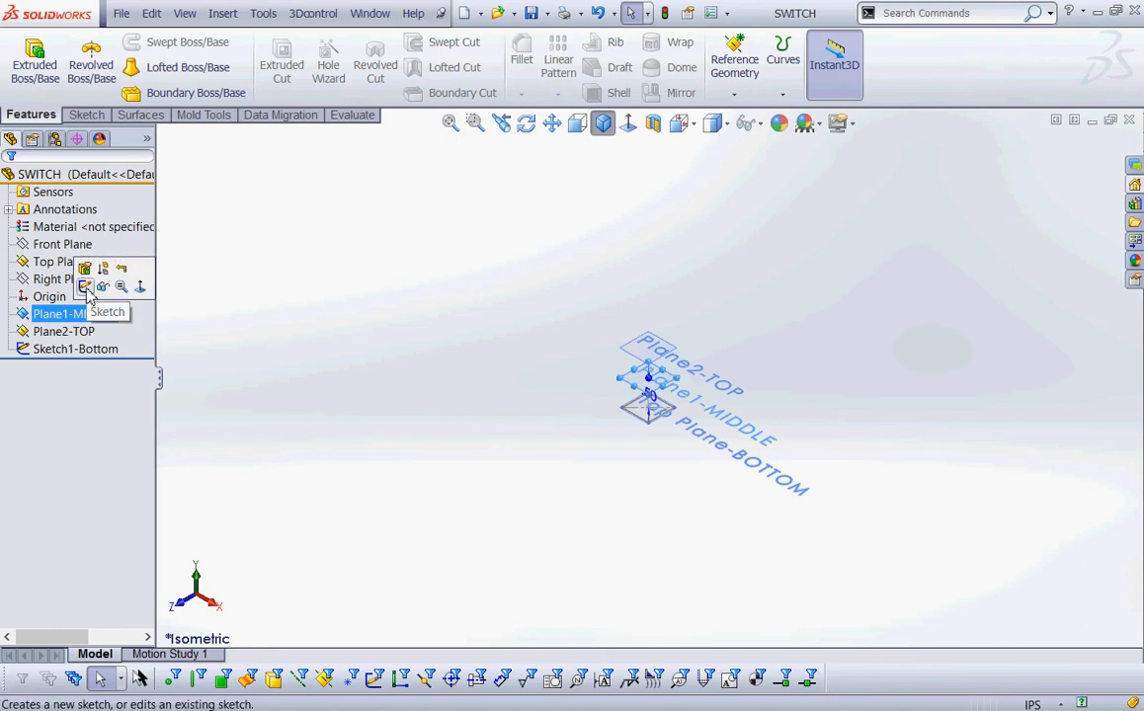
pyautogui.click(86, 287)
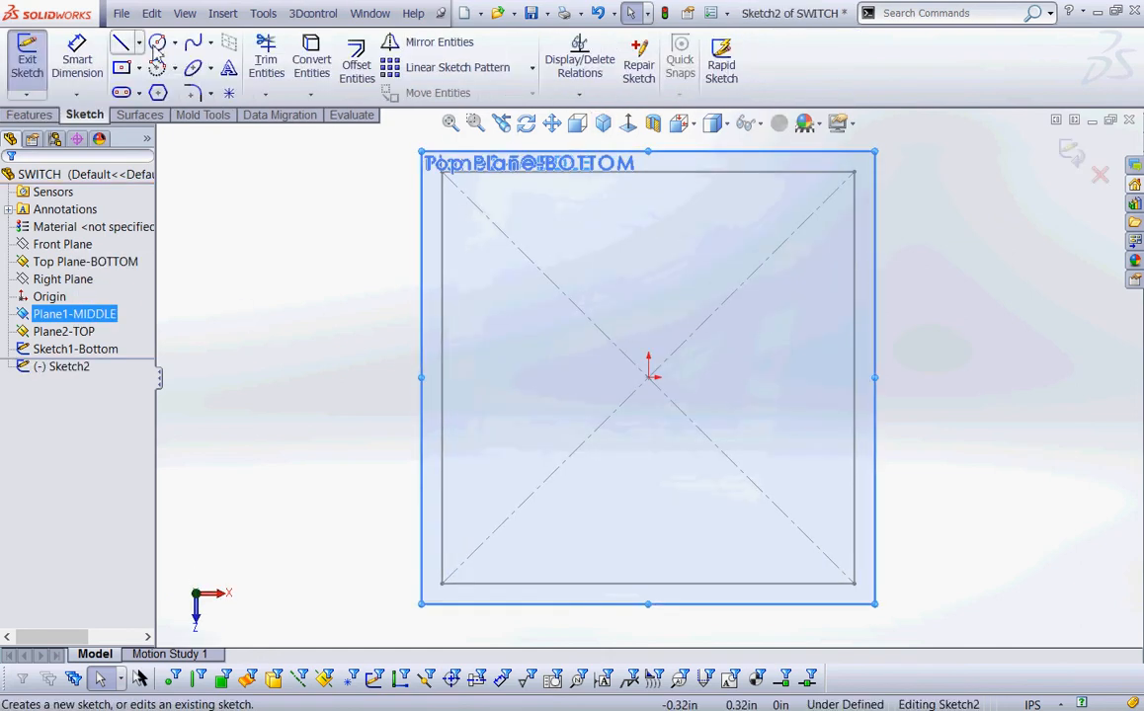
pyautogui.click(156, 44)
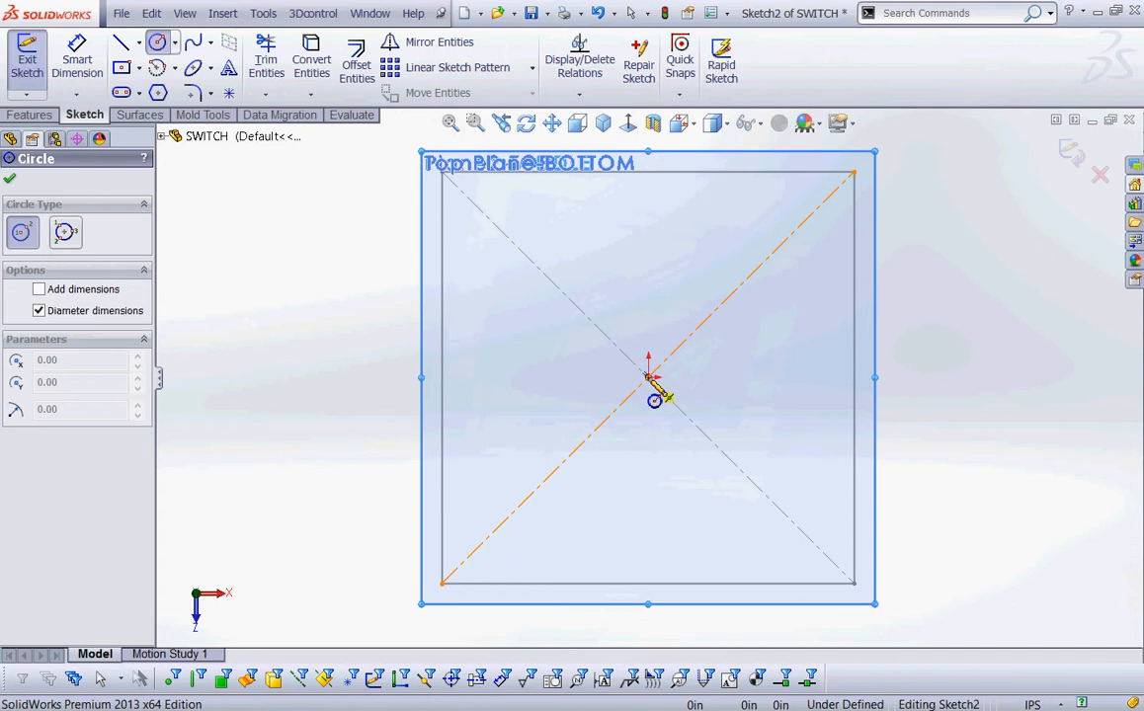
pyautogui.click(648, 378)
pyautogui.click(693, 262)
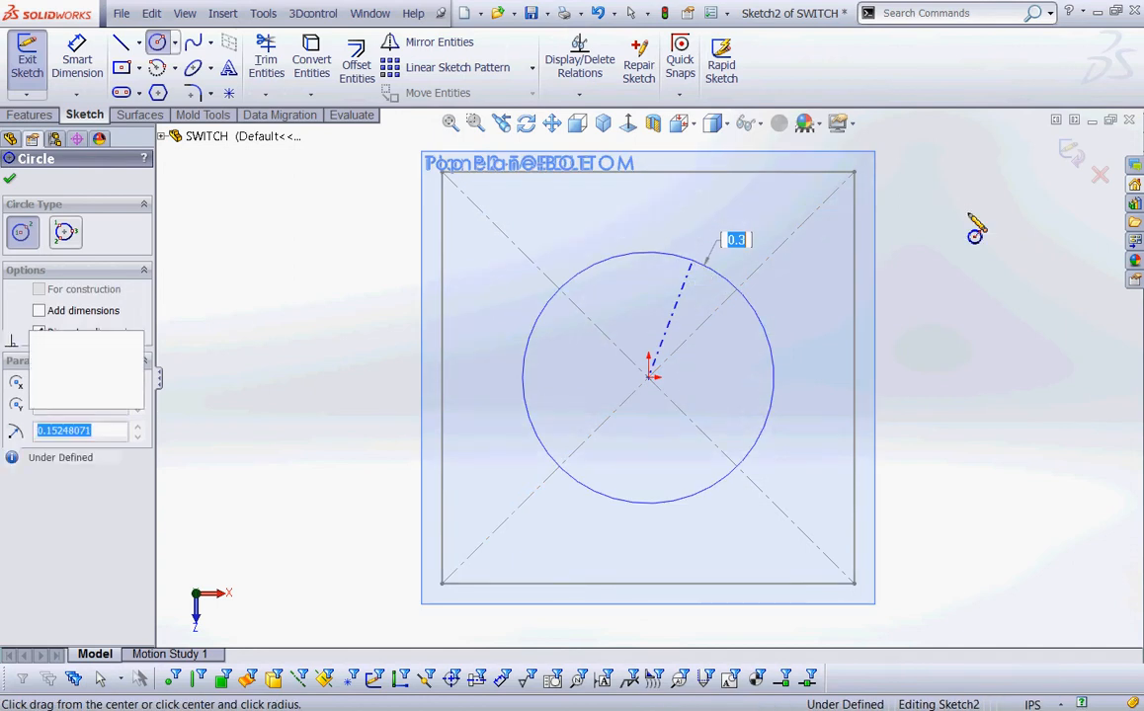
pyautogui.rightClick(975, 231)
pyautogui.click(993, 187)
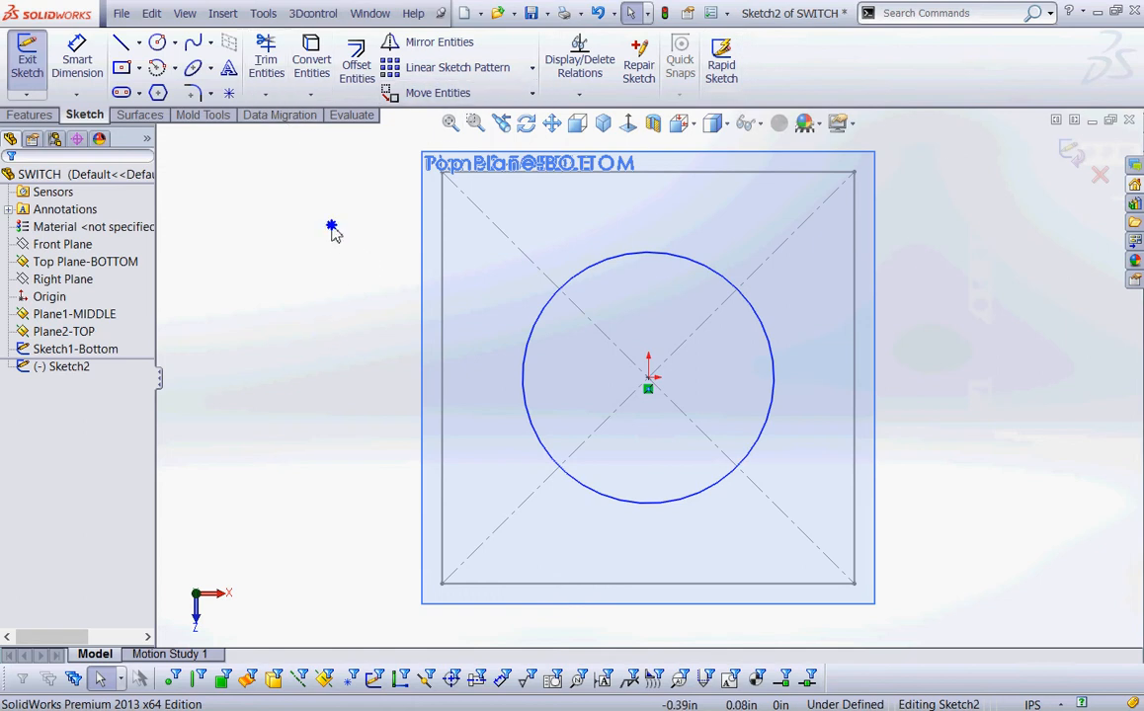
# - Add a Tangent relation between the circle and the upper edge of the square in Sketch1-Bottom, then clear the relation's selections
pyautogui.moveTo(305, 329); pyautogui.dragTo(319, 271, button='right')
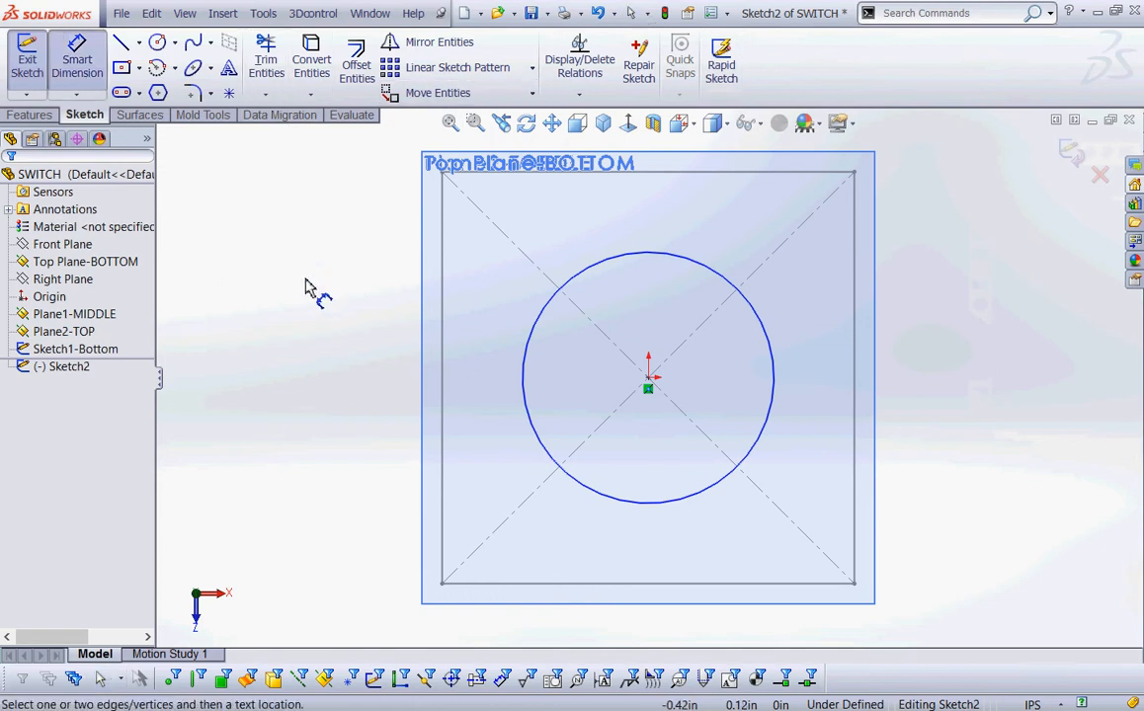
pyautogui.press('Escape')
pyautogui.moveTo(283, 416); pyautogui.dragTo(321, 358, button='right')
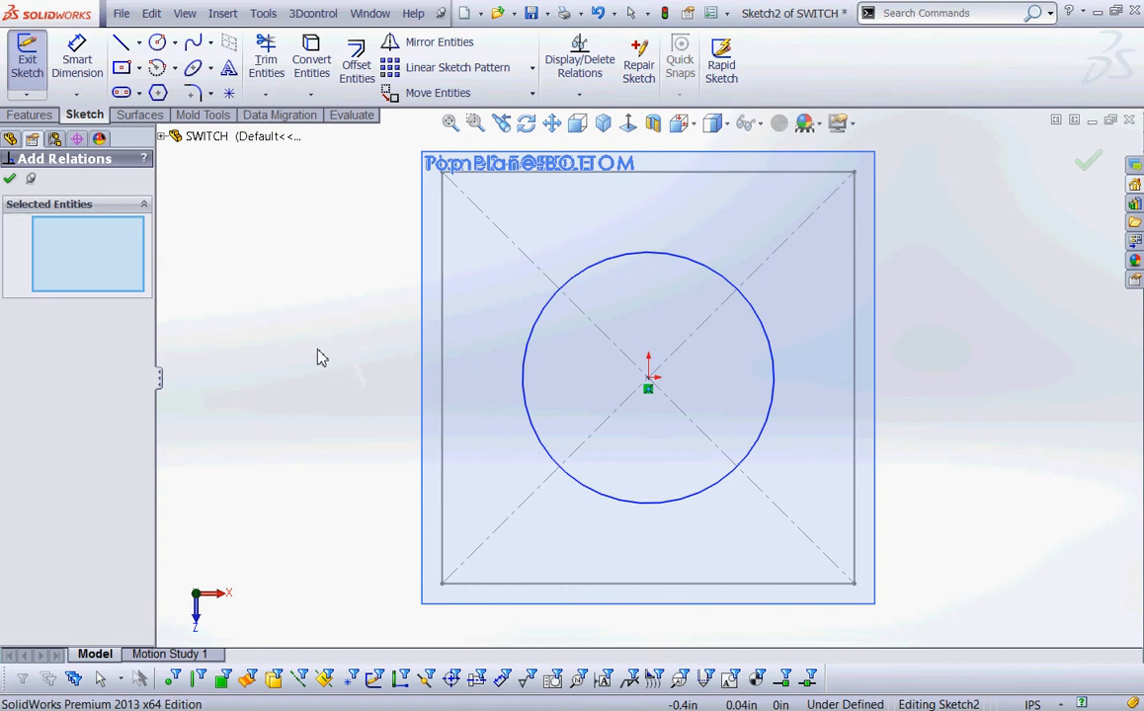
pyautogui.click(623, 261)
pyautogui.click(692, 175)
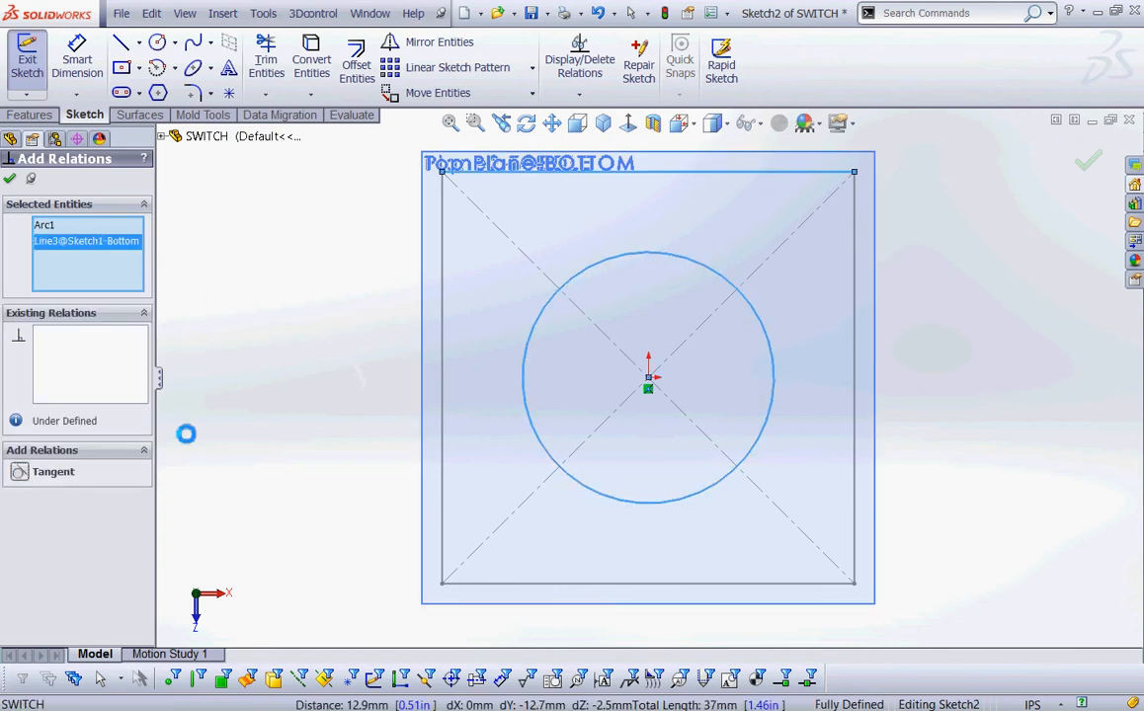
pyautogui.rightClick(76, 278)
pyautogui.click(122, 280)
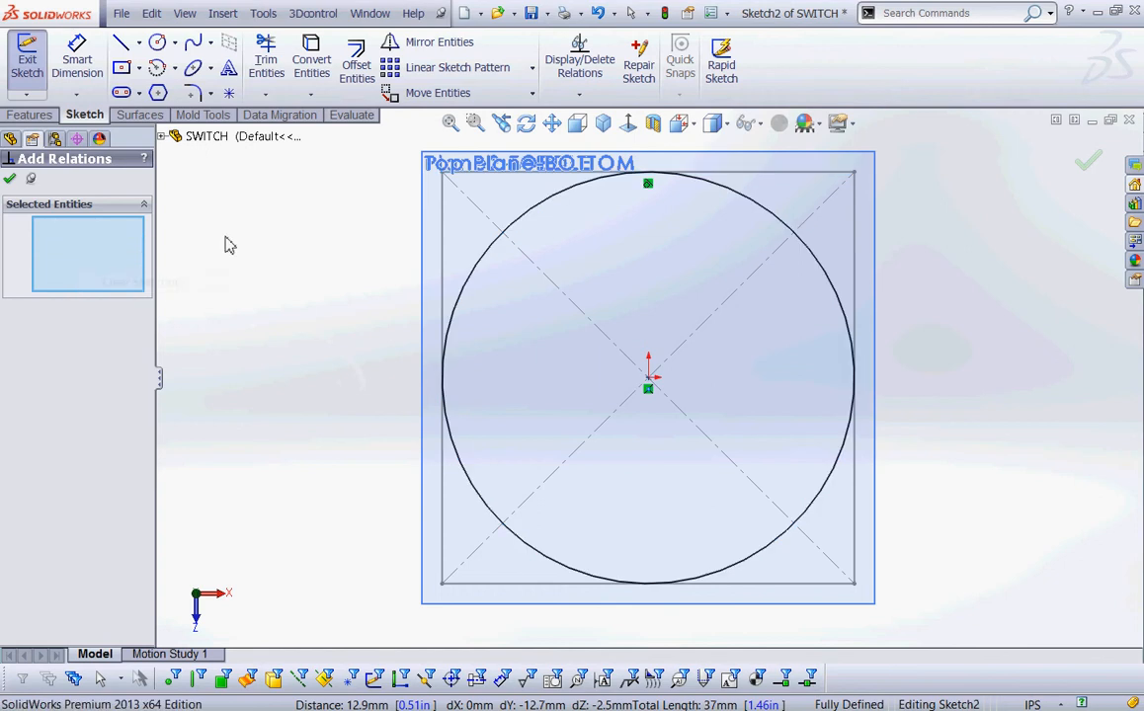
# - Add a Tangent relation between the circle and the square's left edge, and finish adding relations
pyautogui.click(460, 313)
pyautogui.click(446, 311)
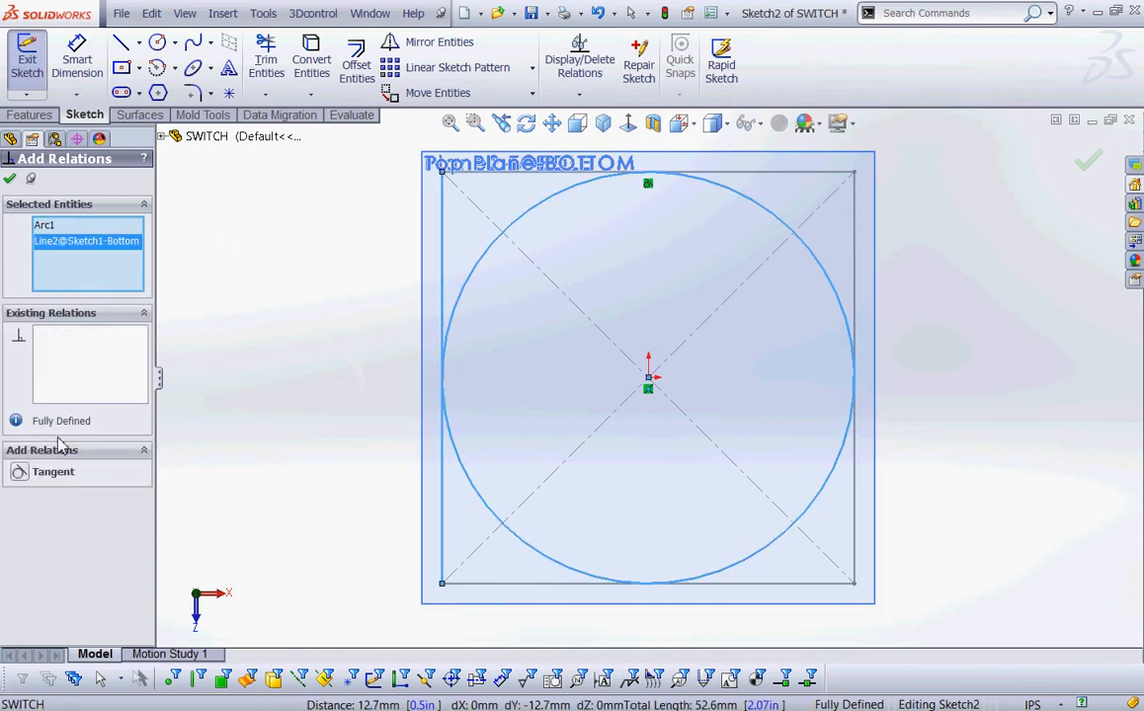
pyautogui.click(21, 474)
pyautogui.click(10, 178)
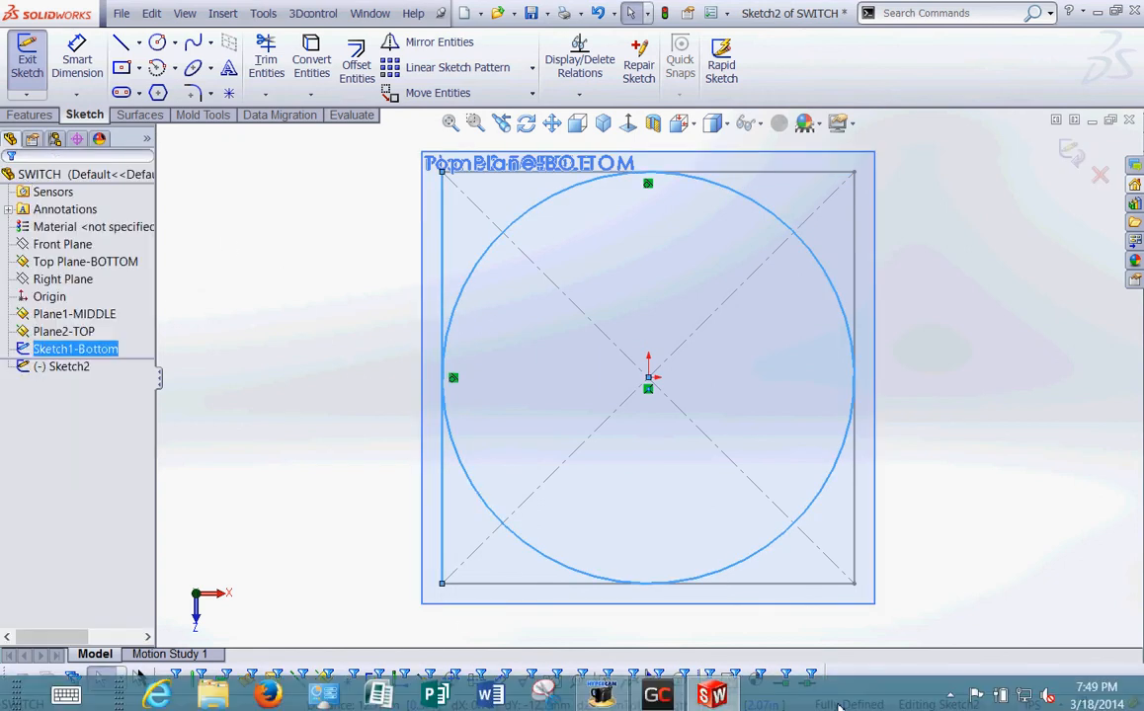
pyautogui.moveTo(894, 651)
pyautogui.mouseDown()
pyautogui.moveTo(926, 556)
pyautogui.moveTo(869, 649)
pyautogui.moveTo(878, 672)
pyautogui.mouseUp()
pyautogui.moveTo(668, 180)
pyautogui.mouseDown()
pyautogui.moveTo(715, 229)
pyautogui.moveTo(688, 190)
pyautogui.mouseUp()
pyautogui.moveTo(544, 319)
pyautogui.mouseDown()
pyautogui.moveTo(499, 354)
pyautogui.moveTo(457, 357)
pyautogui.mouseUp()
pyautogui.moveTo(472, 344); pyautogui.dragTo(487, 369)
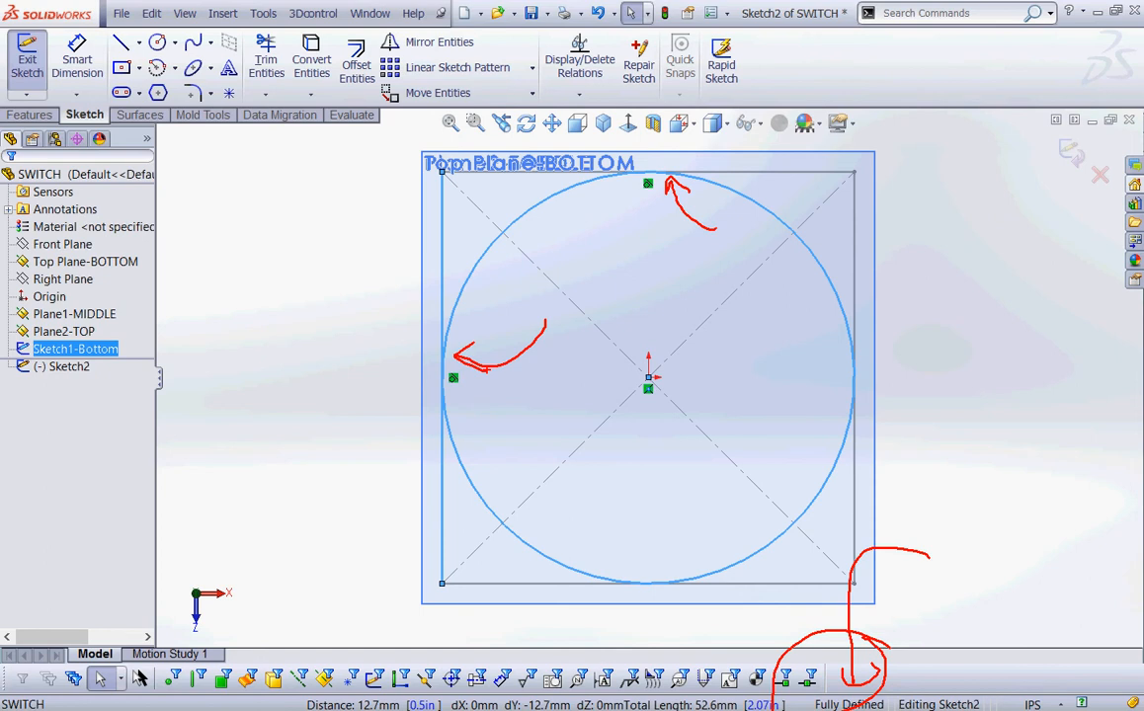
pyautogui.press('Escape')
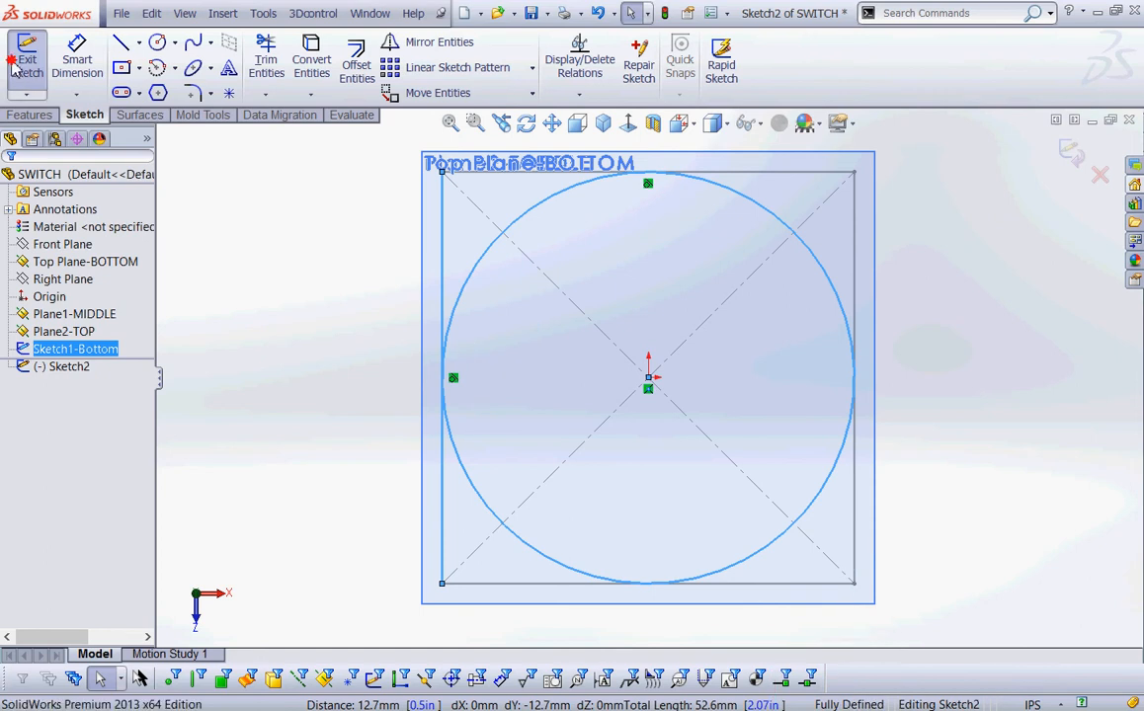
# - Exit the circle's sketch, show the isometric view, and rename the sketch as Sketch2-Middle
pyautogui.hotkey('ctrl', '7')
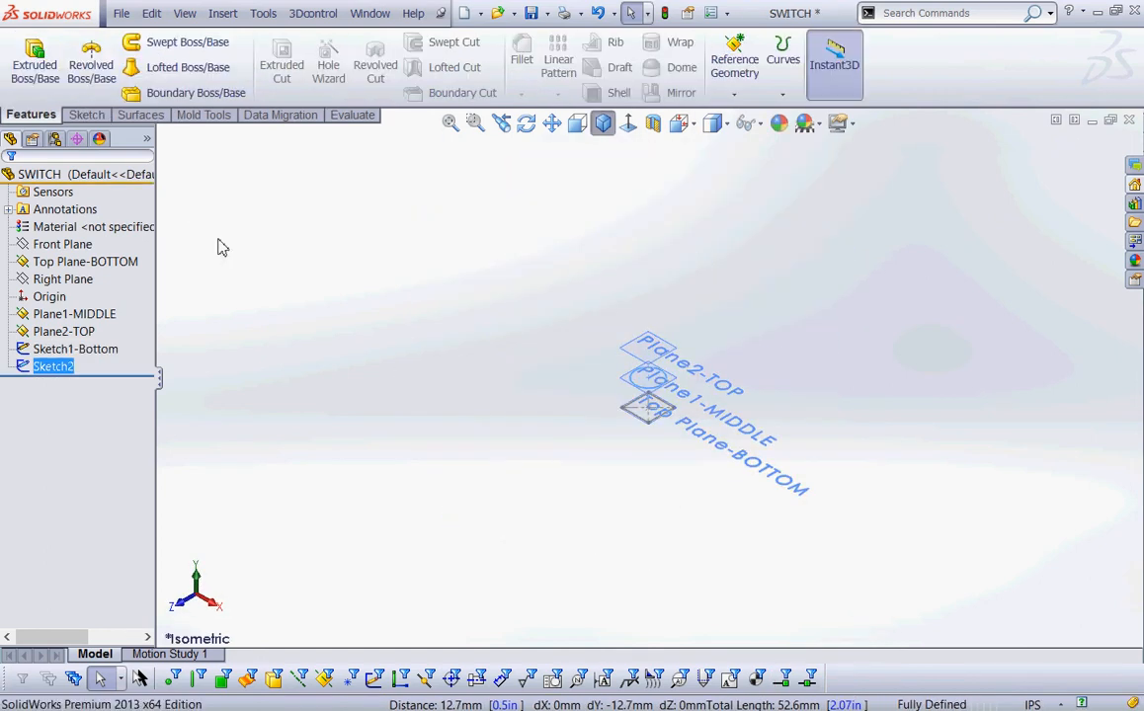
pyautogui.click(51, 366)
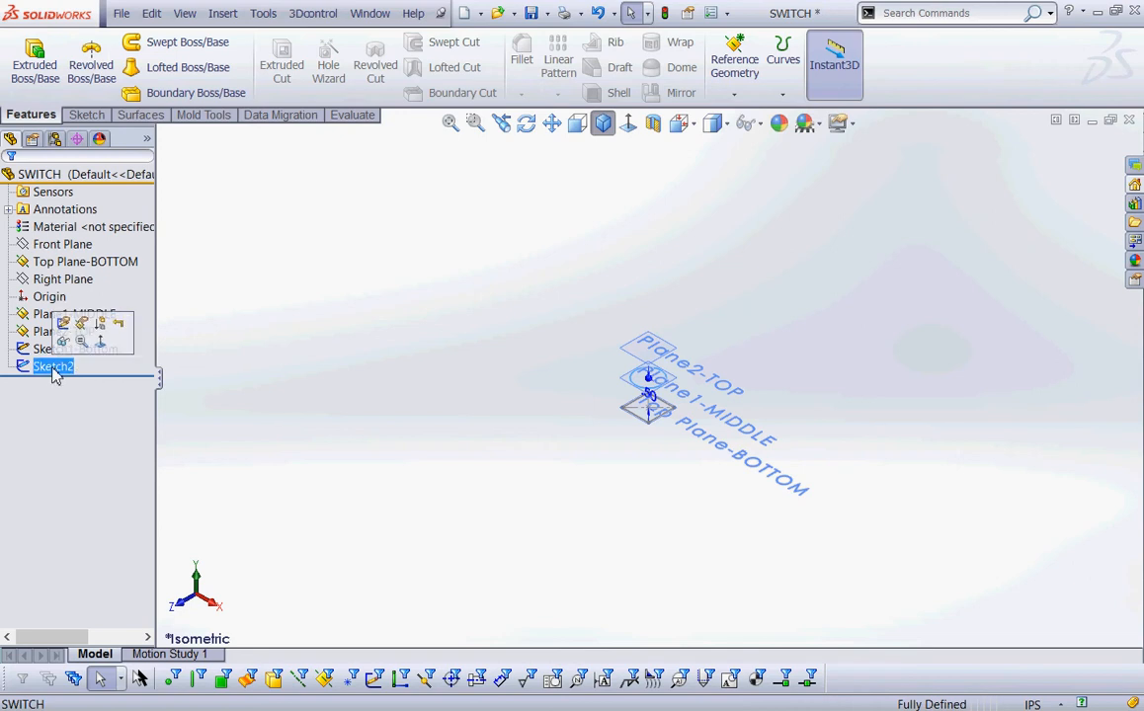
pyautogui.click(51, 366)
pyautogui.click(86, 366)
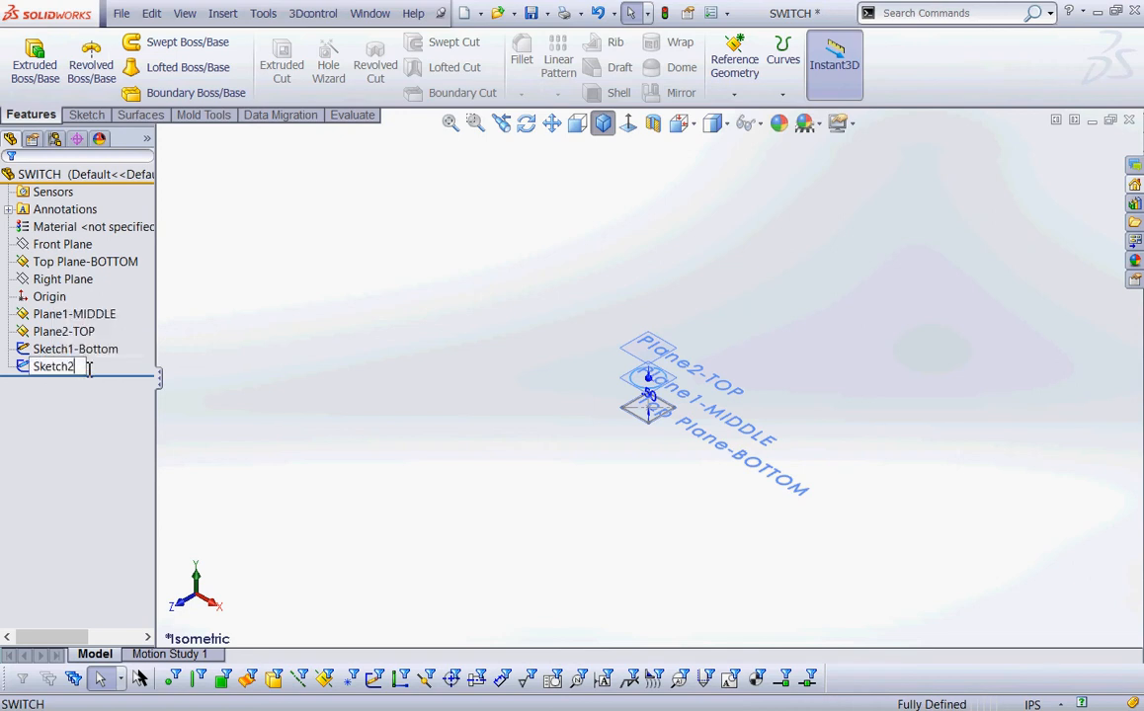
pyautogui.write('-Middle')
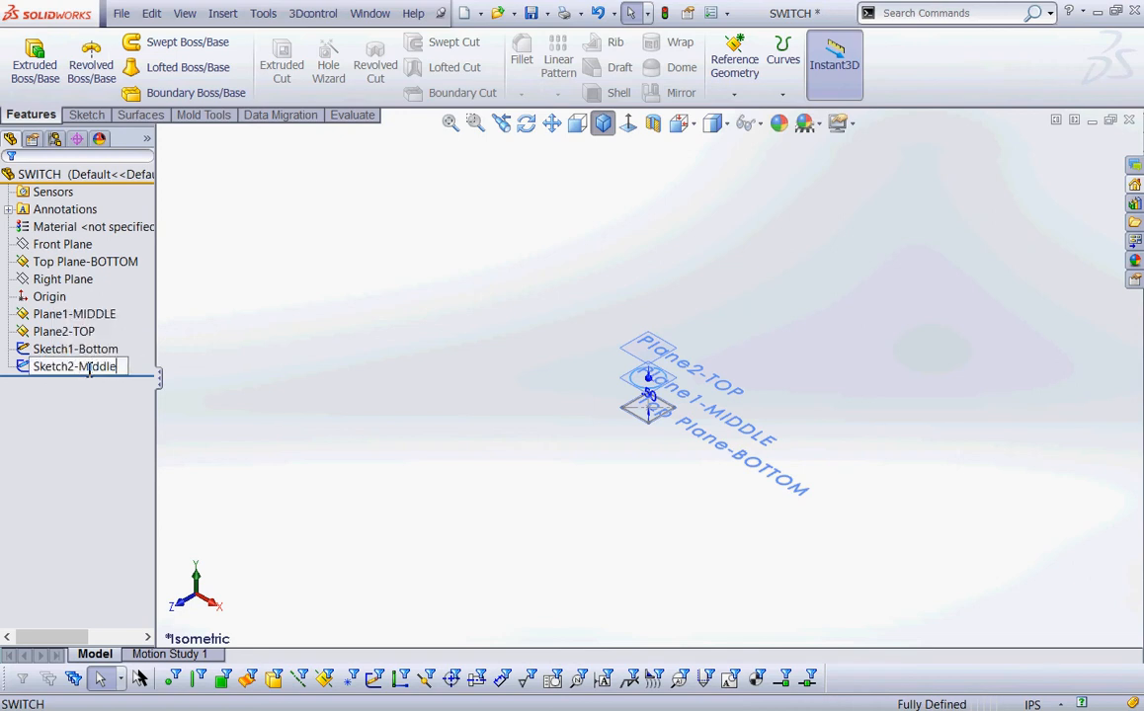
pyautogui.press('Return')
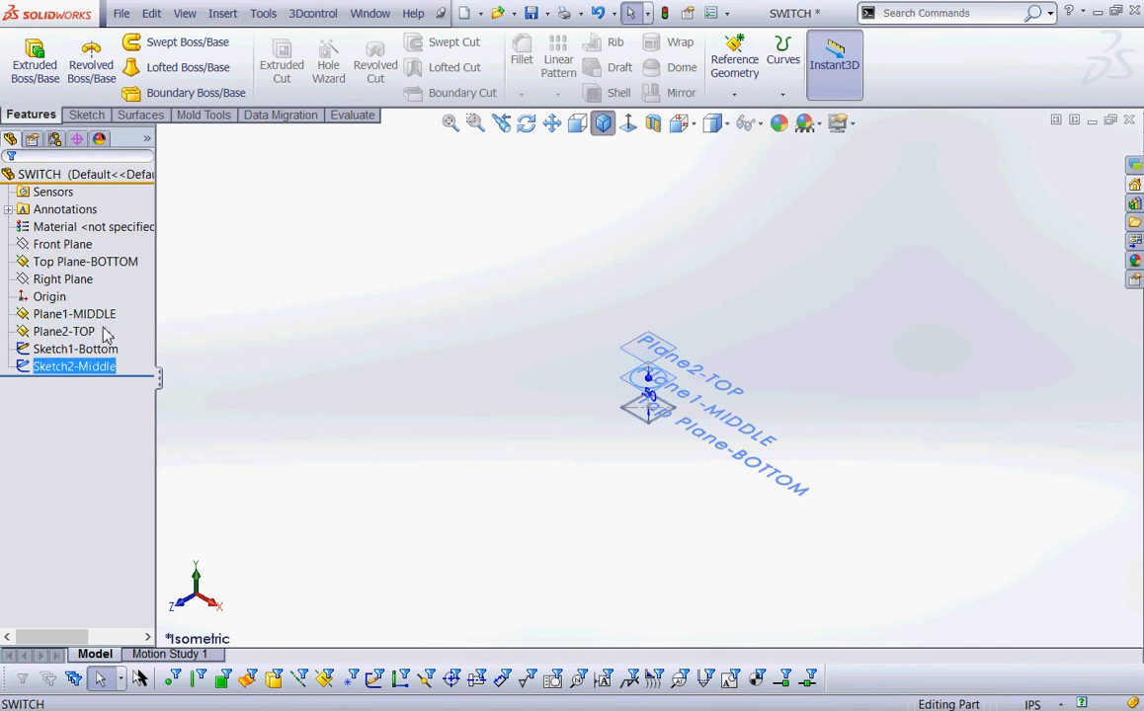
# - Start a sketch on Plane2-TOP and draw a centerline from the origin to the upper-right corner of the square
pyautogui.click(75, 333)
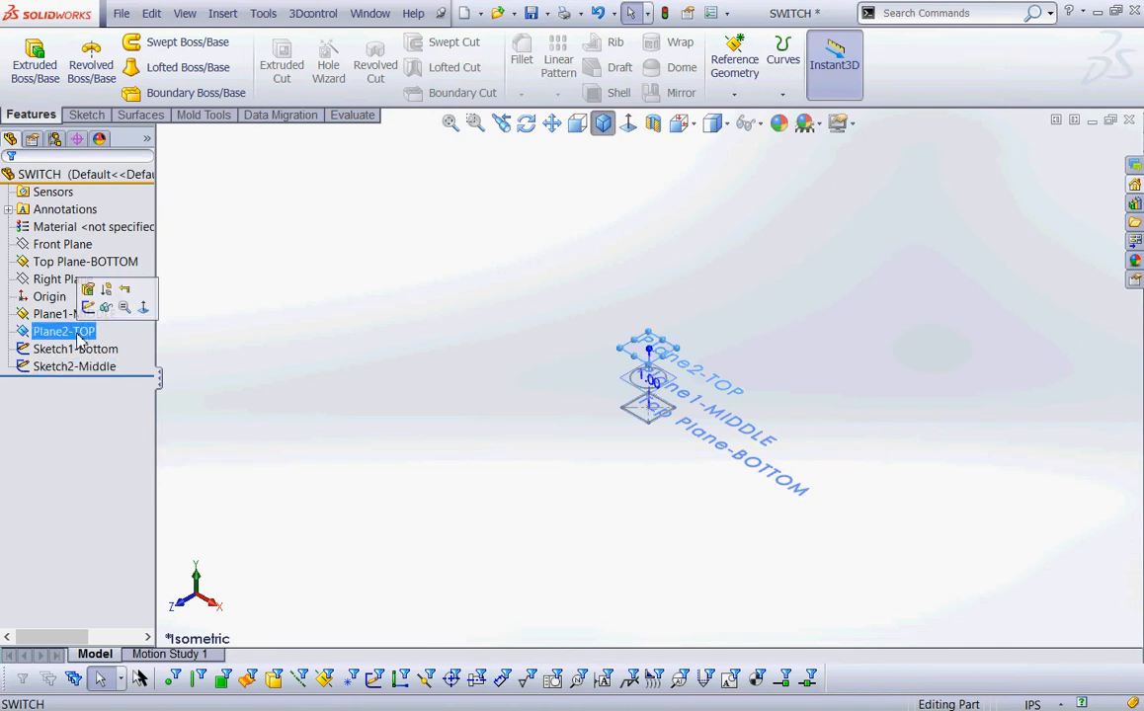
pyautogui.click(106, 288)
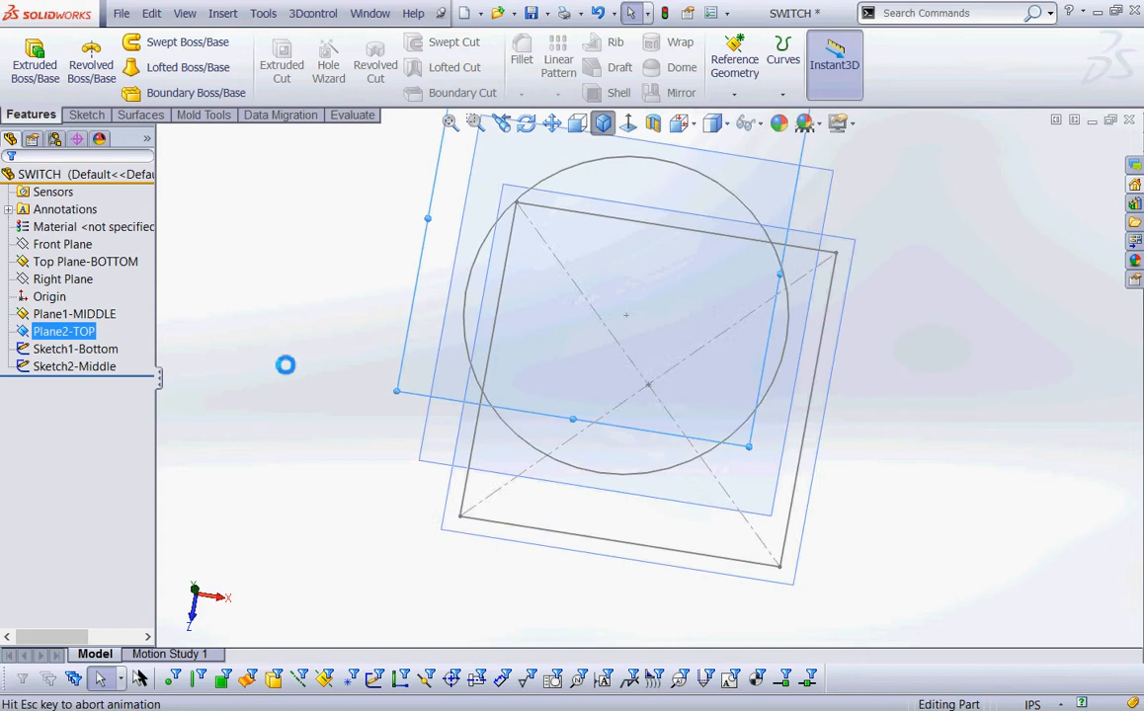
pyautogui.click(139, 42)
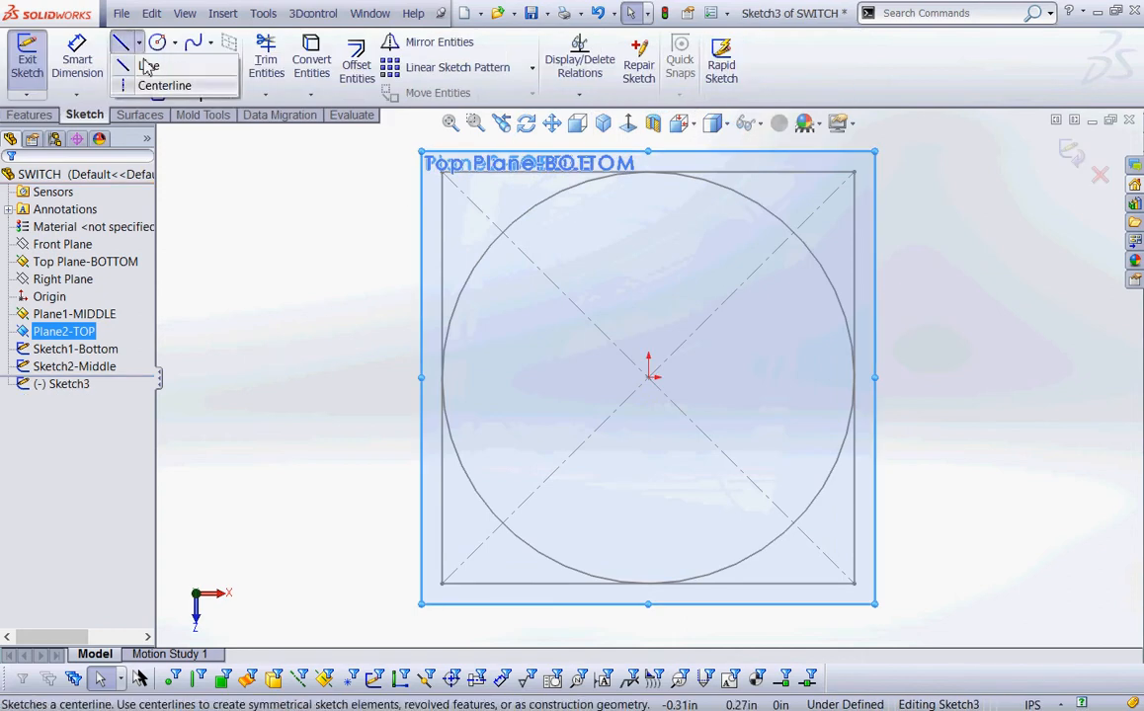
pyautogui.click(160, 86)
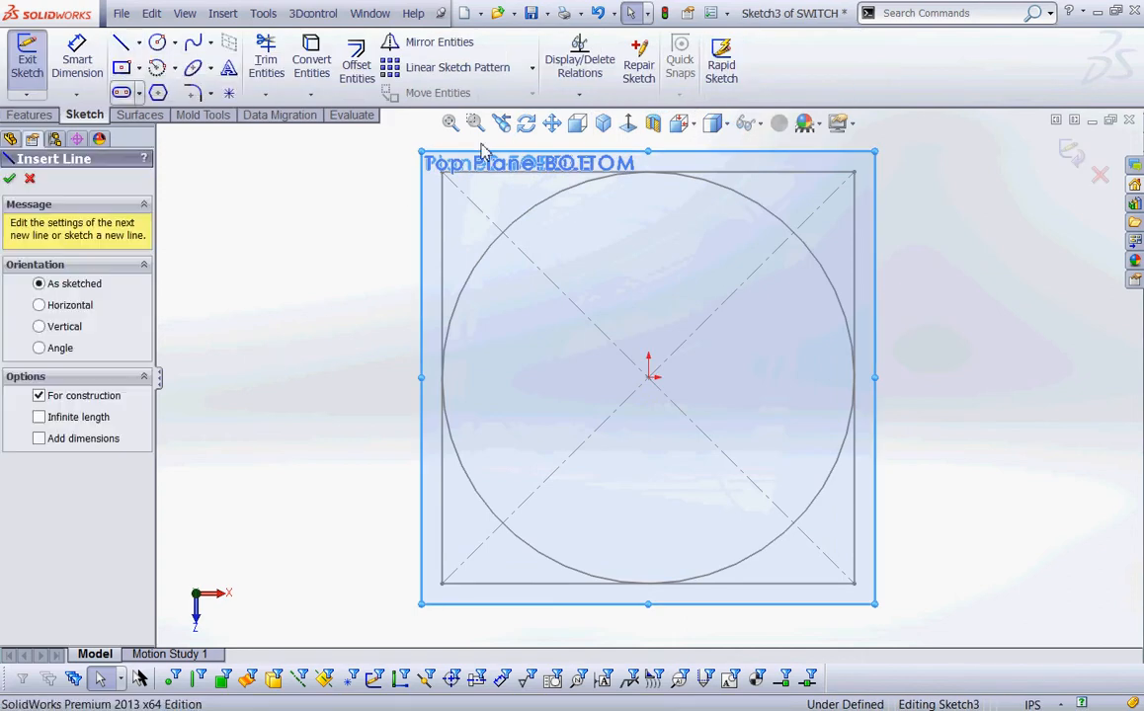
pyautogui.click(649, 377)
pyautogui.click(855, 173)
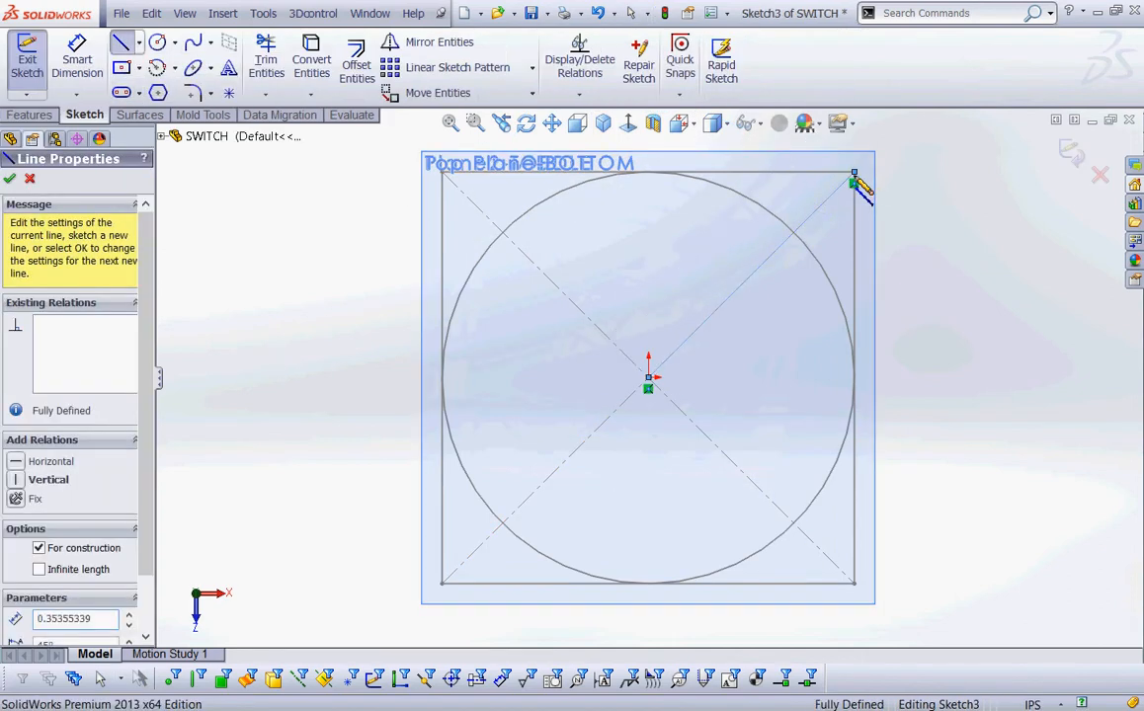
pyautogui.rightClick(856, 180)
pyautogui.click(889, 168)
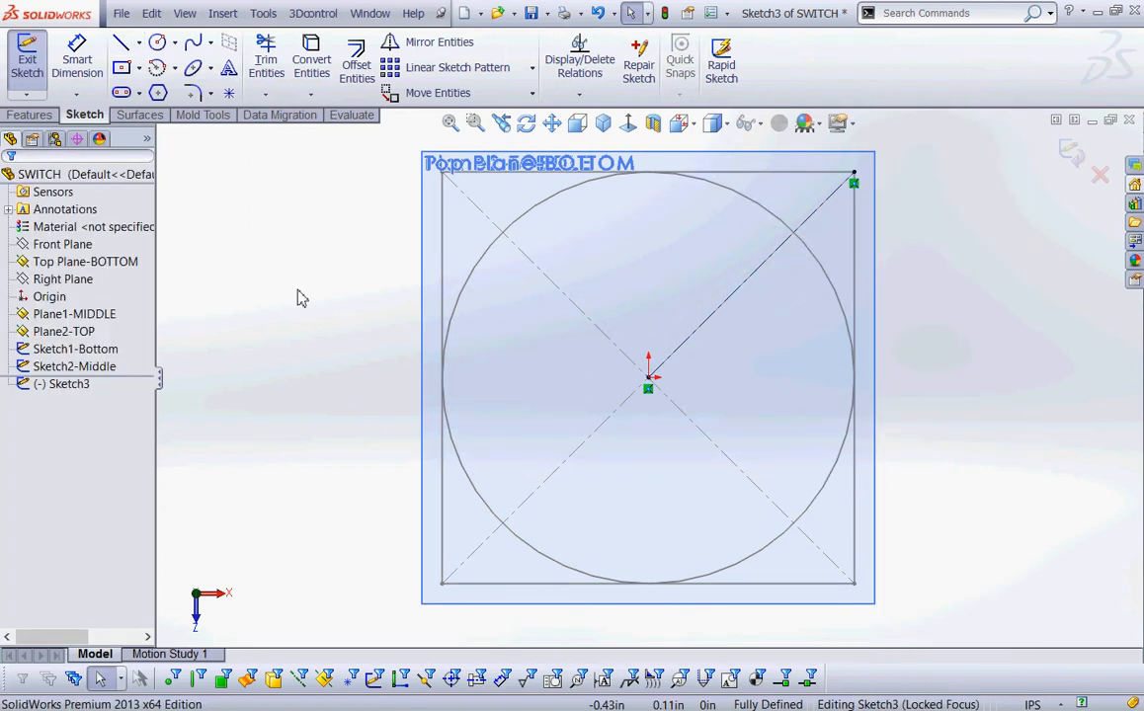
# - Place a point at the centerline's midpoint and draw a circle about 0.35 in in diameter, centred on the origin and passing through that point
pyautogui.click(229, 91)
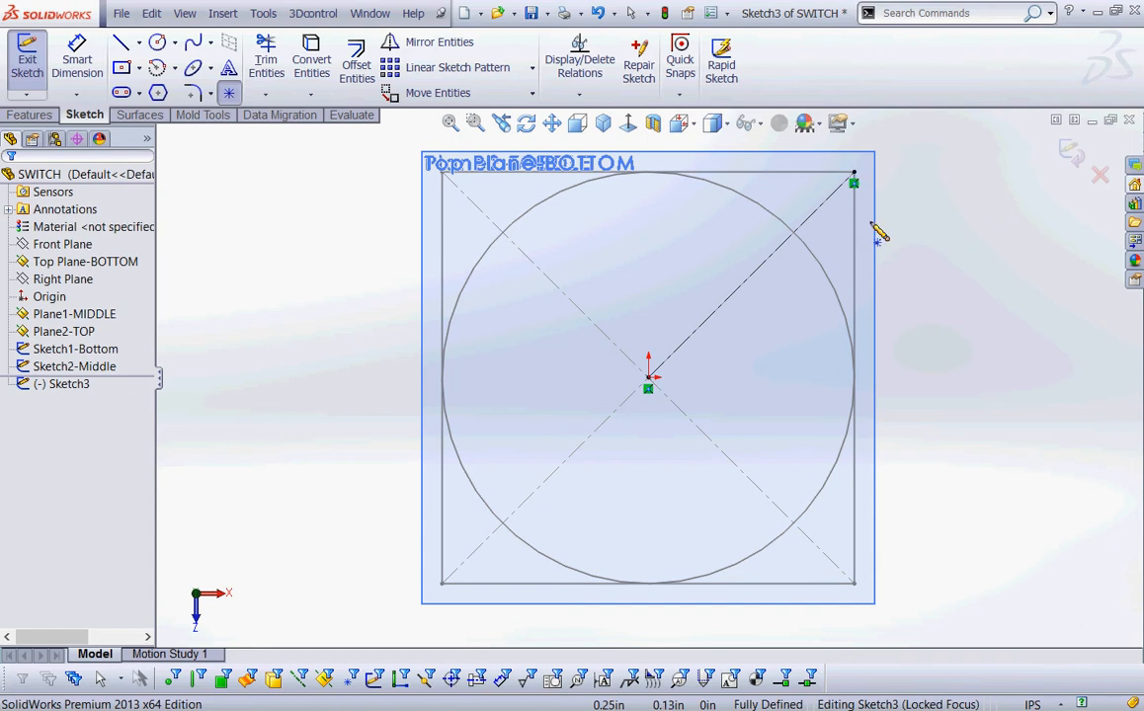
pyautogui.click(751, 276)
pyautogui.click(157, 41)
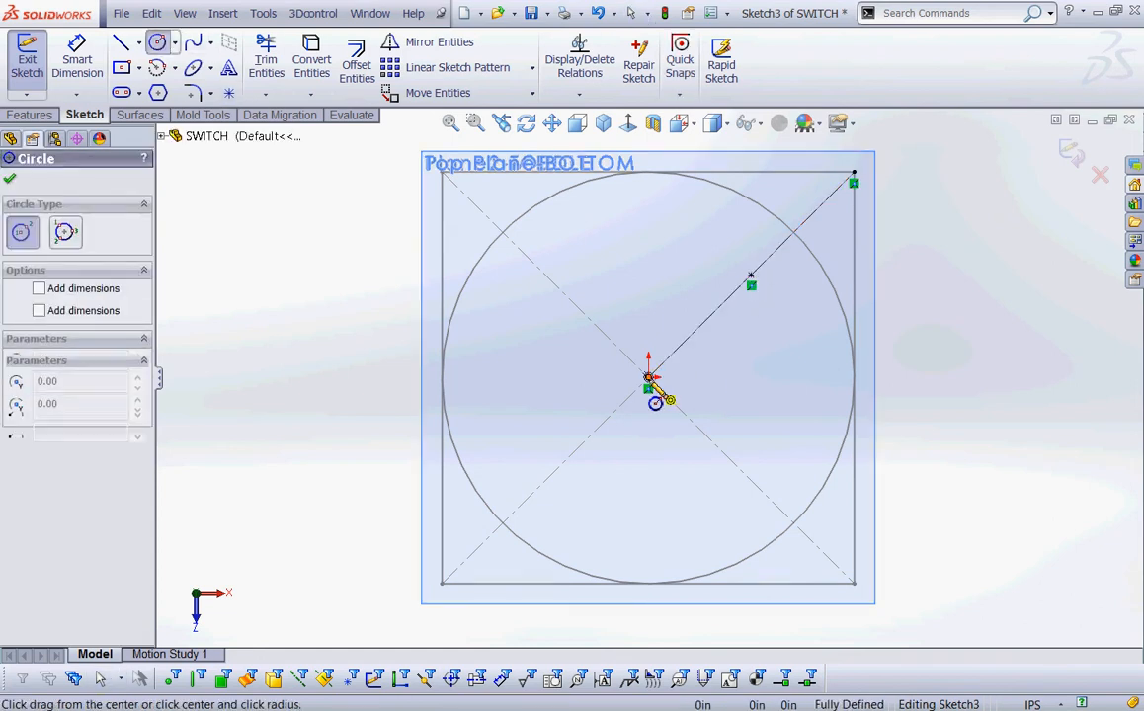
pyautogui.click(649, 379)
pyautogui.click(751, 277)
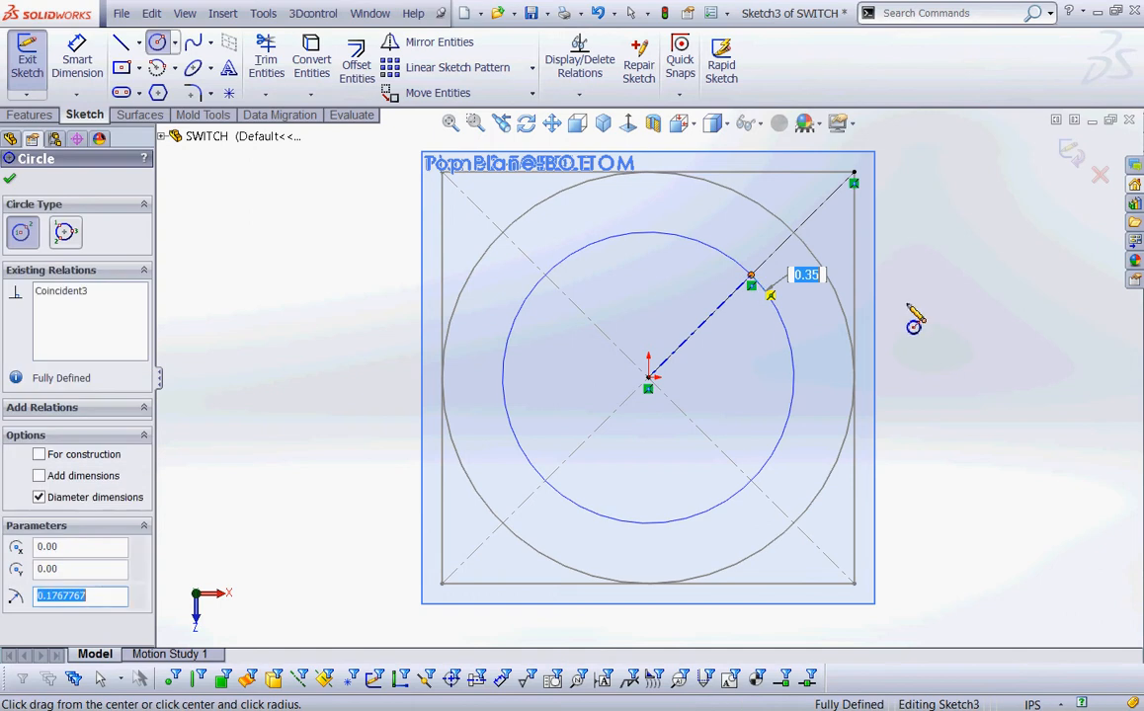
pyautogui.rightClick(931, 303)
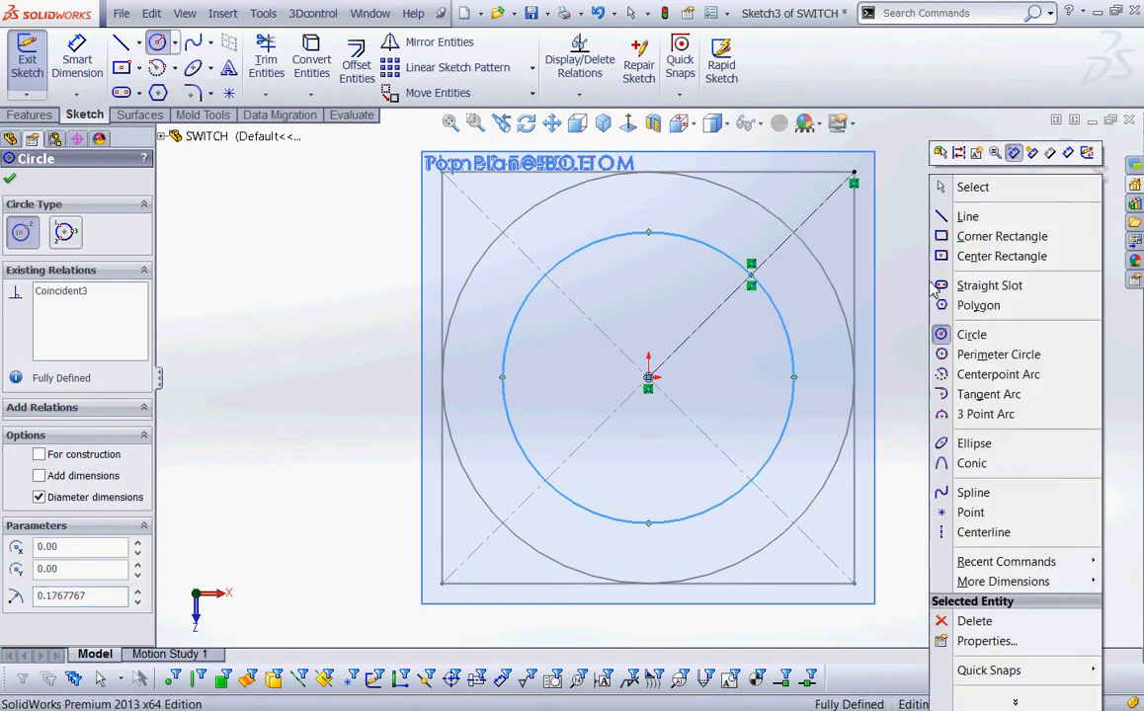
pyautogui.click(970, 187)
pyautogui.moveTo(873, 660)
pyautogui.mouseDown()
pyautogui.moveTo(894, 703)
pyautogui.moveTo(857, 624)
pyautogui.mouseUp()
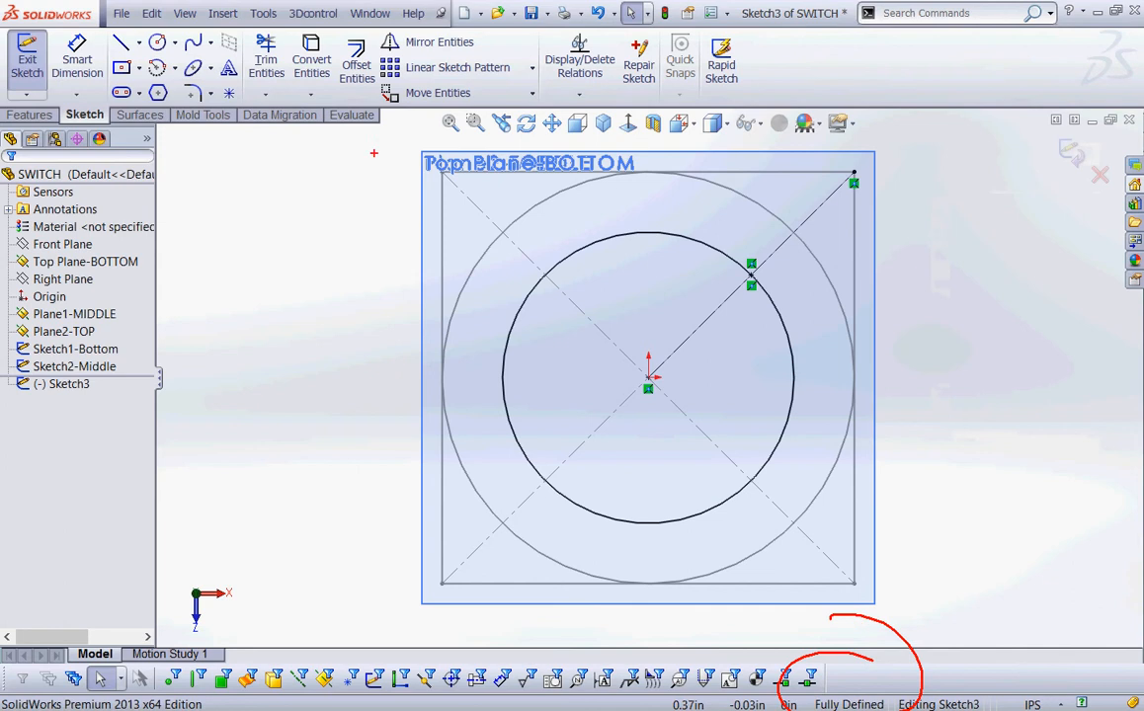
pyautogui.moveTo(247, 85)
pyautogui.mouseDown()
pyautogui.moveTo(194, 71)
pyautogui.moveTo(242, 107)
pyautogui.mouseUp()
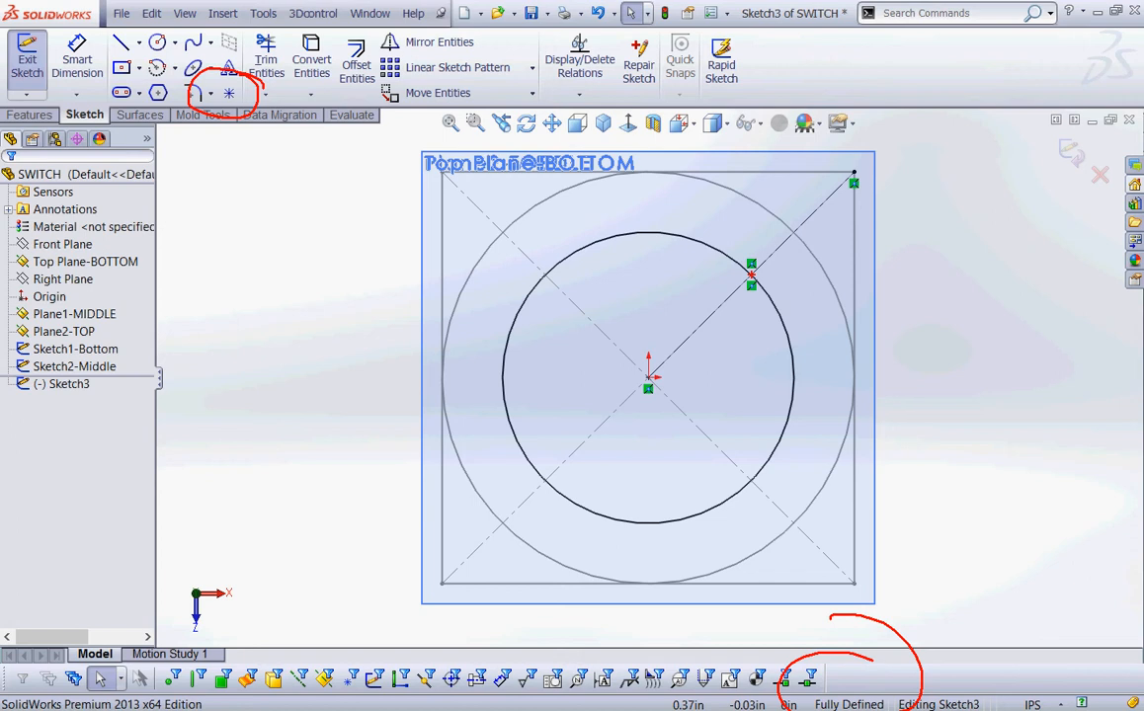
pyautogui.press('Escape')
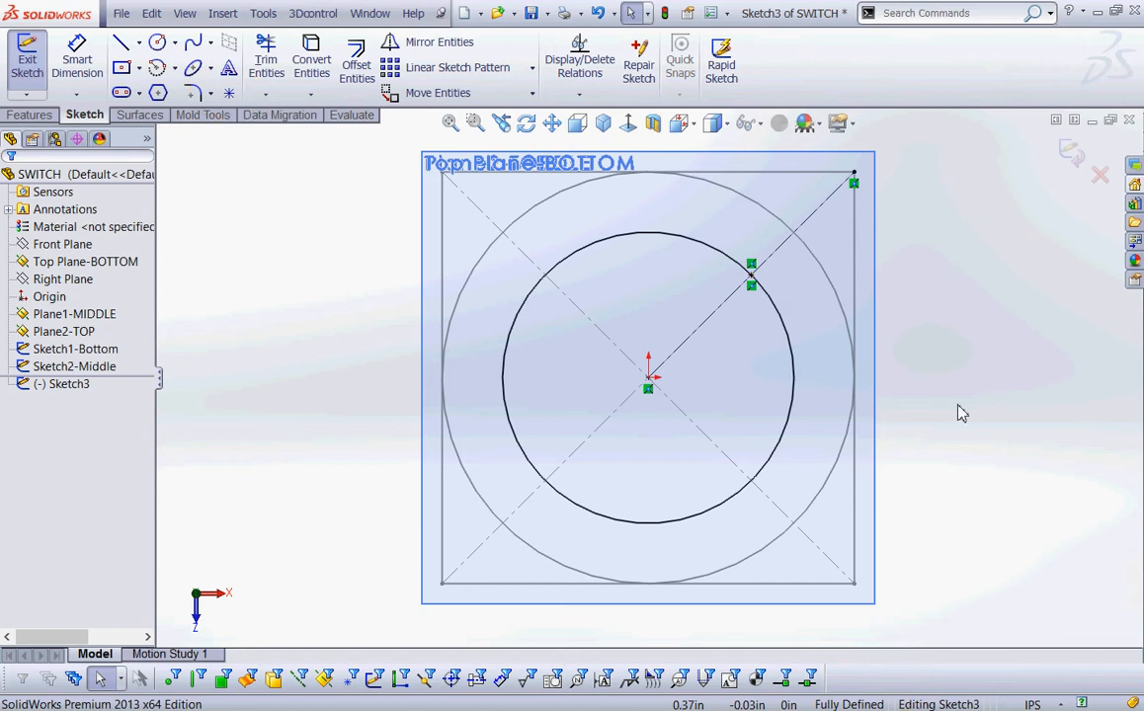
# - Exit the sketch on Plane2-TOP and rename it as Sketch3-Top
pyautogui.click(1072, 150)
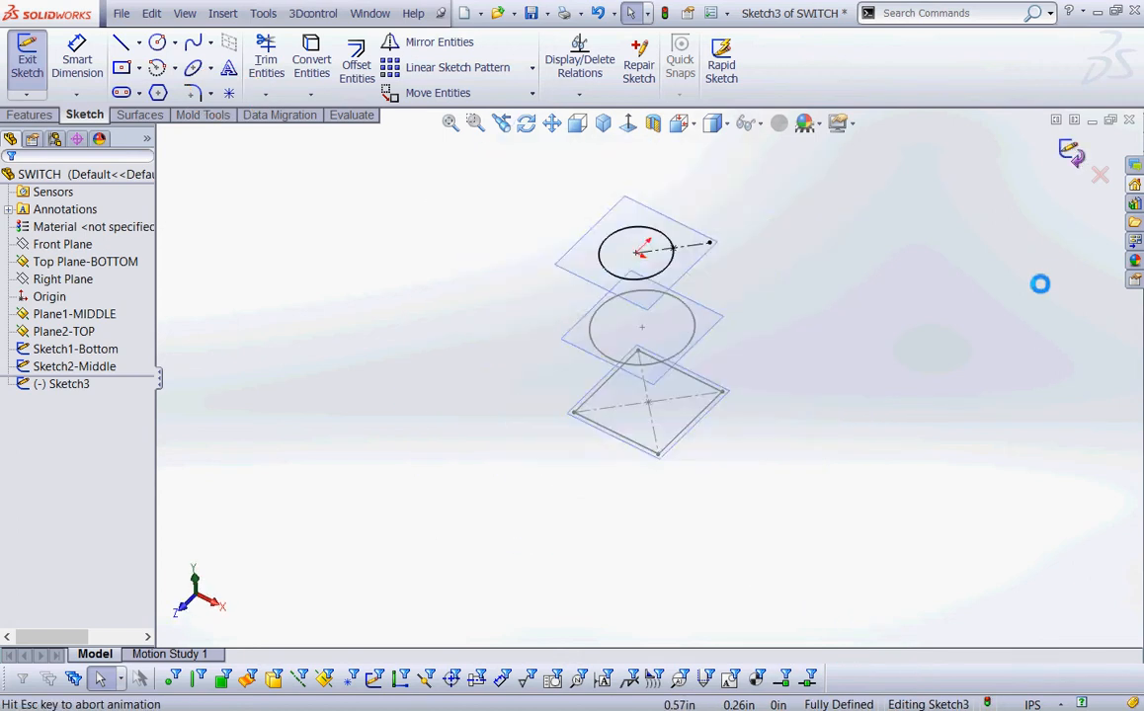
pyautogui.click(62, 385)
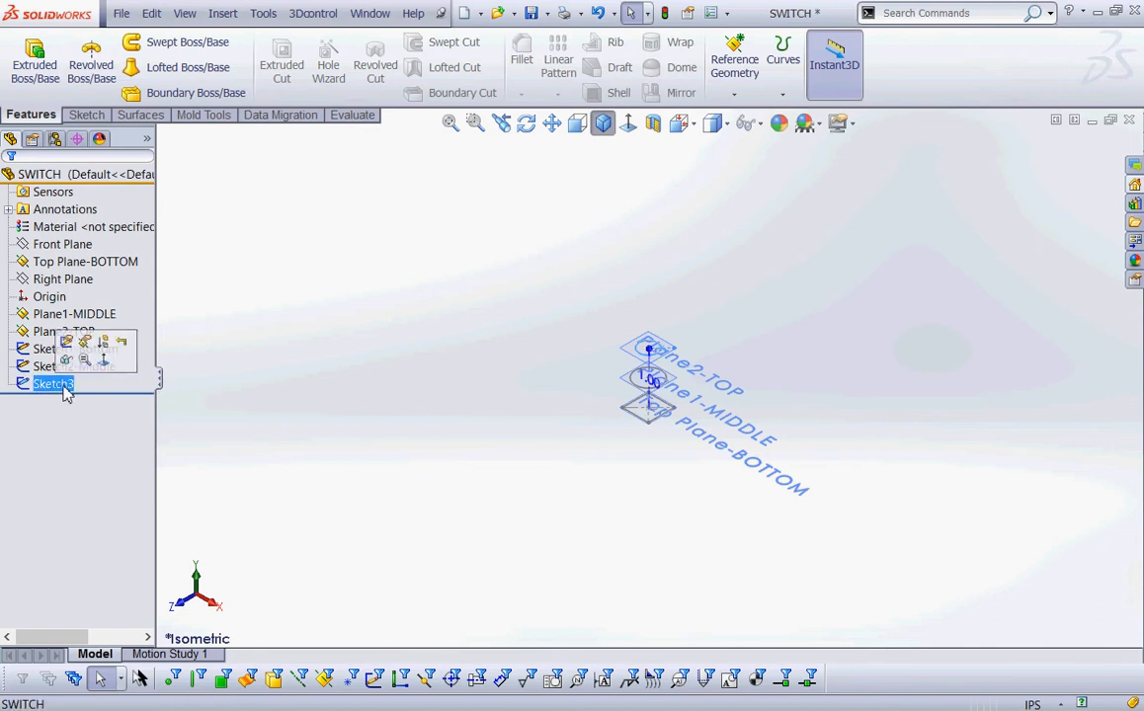
pyautogui.click(71, 385)
pyautogui.click(79, 386)
pyautogui.write('-Top')
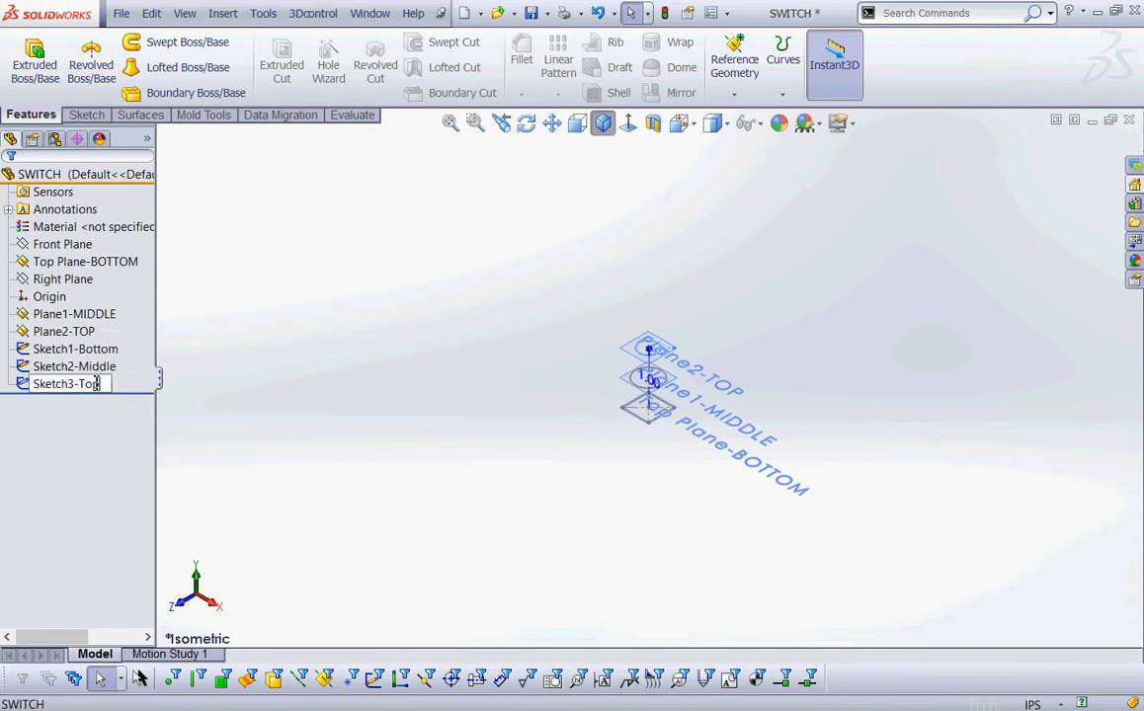
pyautogui.press('Return')
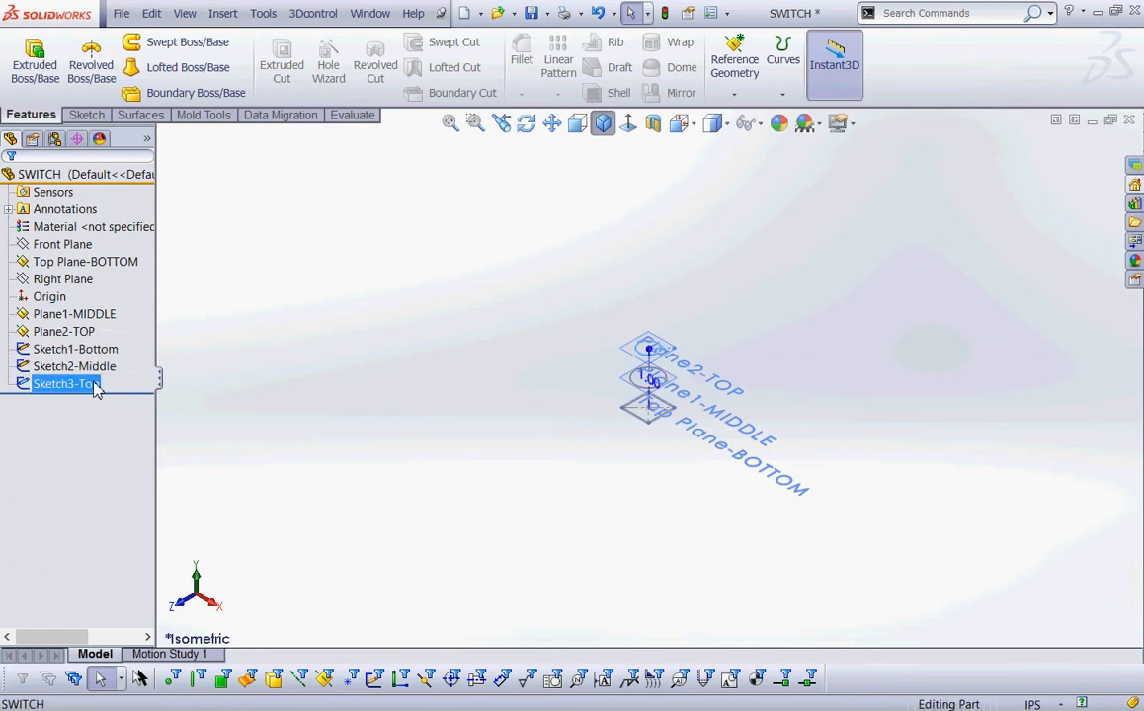
# - Set the side dimension of the square in Sketch1-Bottom to 1.0 in and rebuild the part
pyautogui.click(485, 401)
pyautogui.scroll(-3, 720, 419)
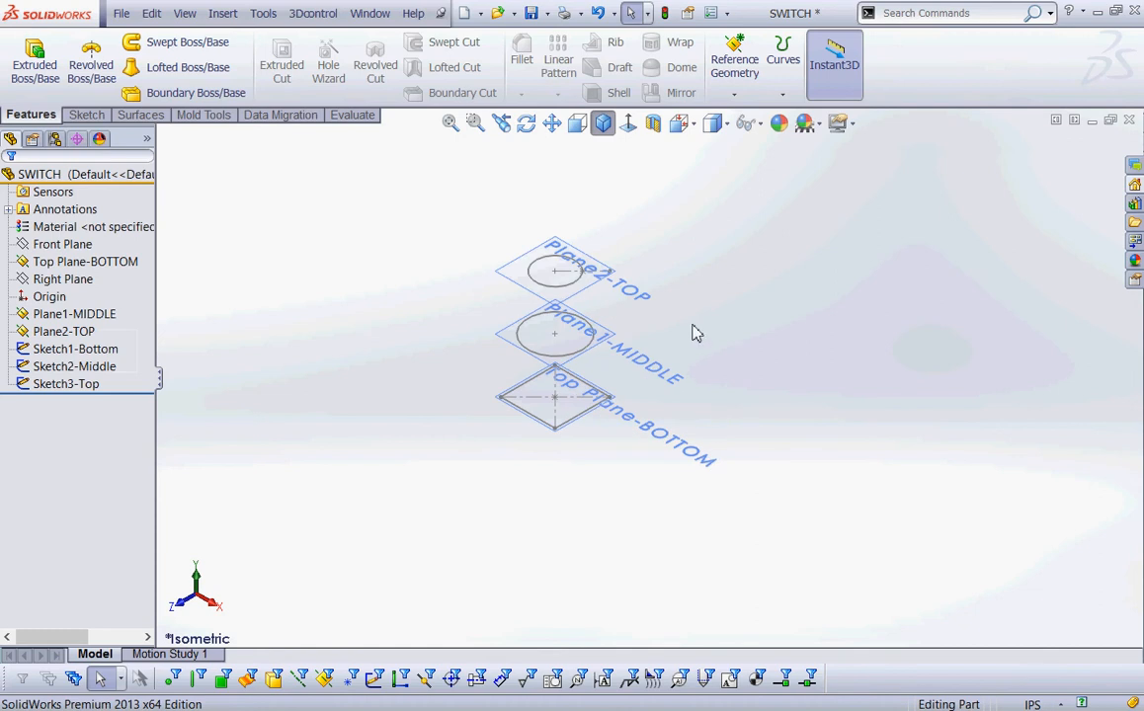
pyautogui.moveTo(731, 332)
pyautogui.mouseDown()
pyautogui.moveTo(601, 384)
pyautogui.moveTo(629, 383)
pyautogui.mouseUp()
pyautogui.click(75, 349)
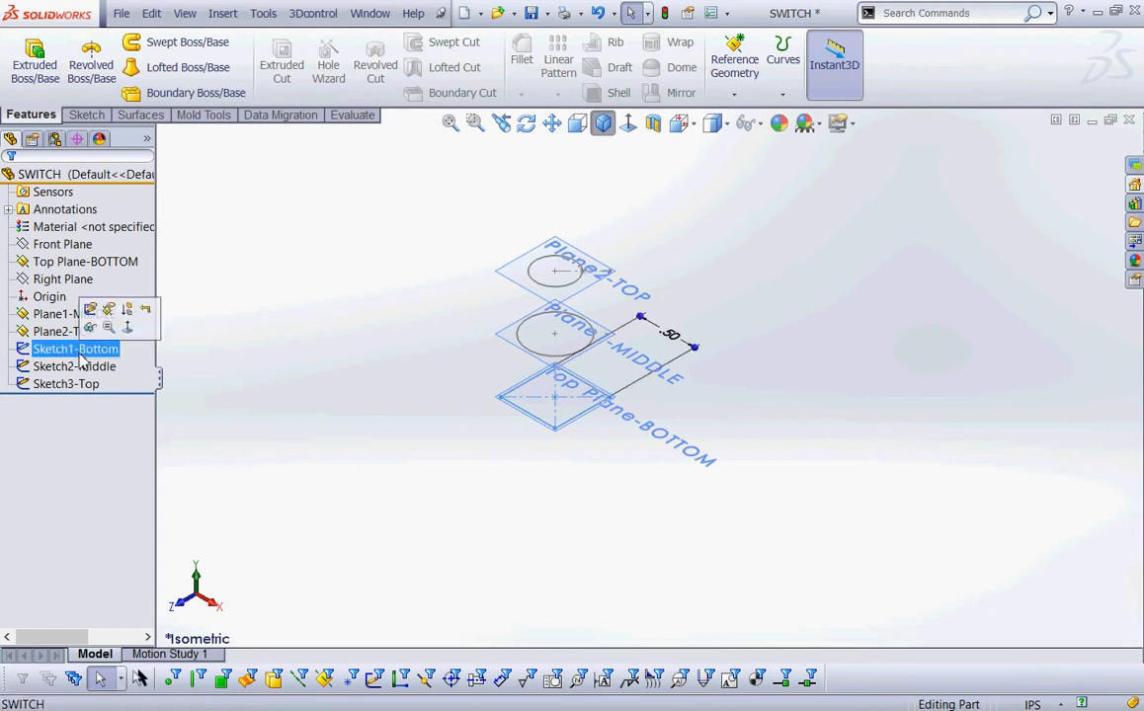
pyautogui.doubleClick(676, 338)
pyautogui.write('1.0')
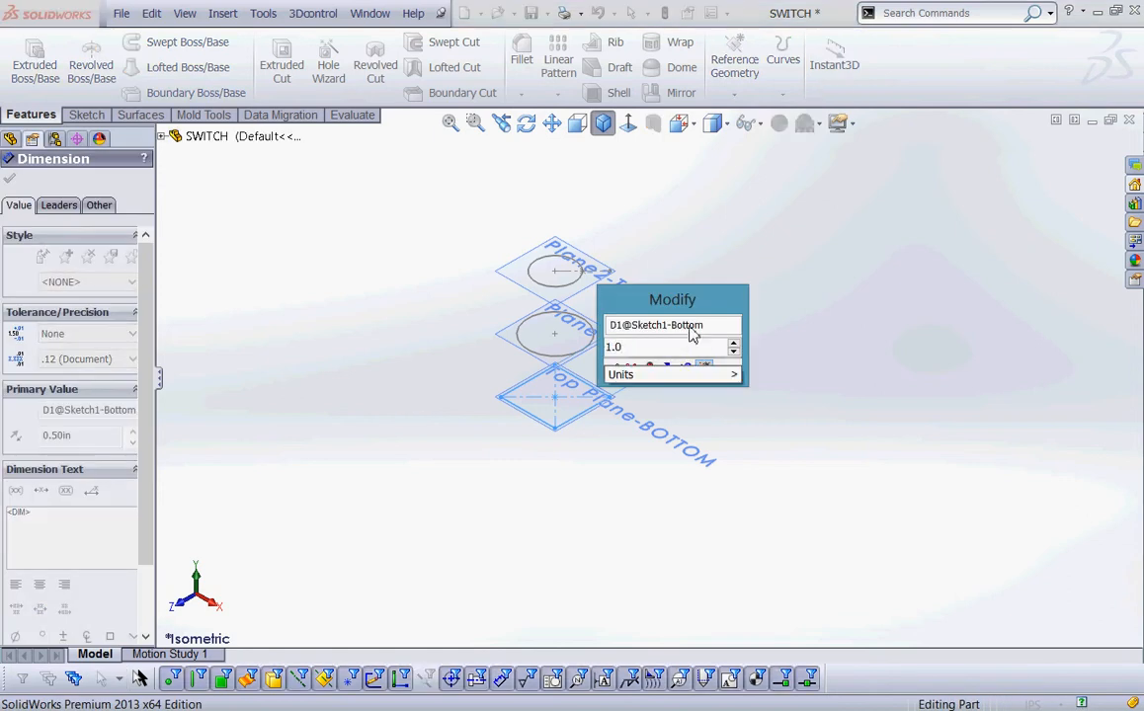
pyautogui.click(612, 370)
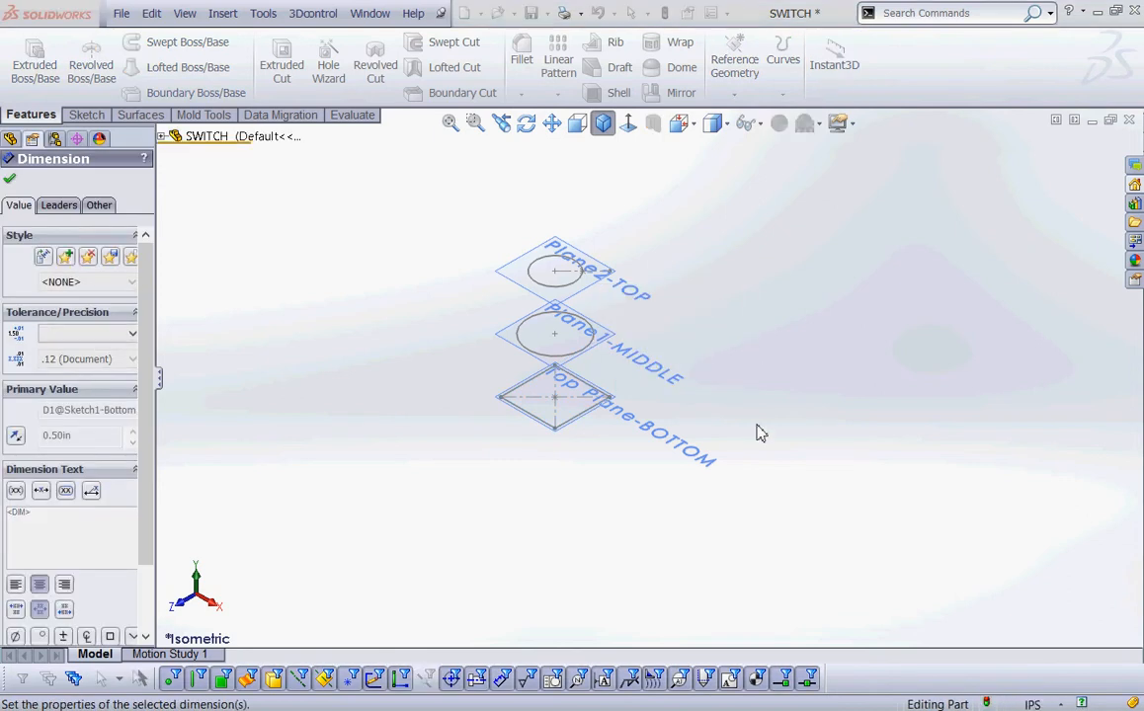
pyautogui.click(10, 178)
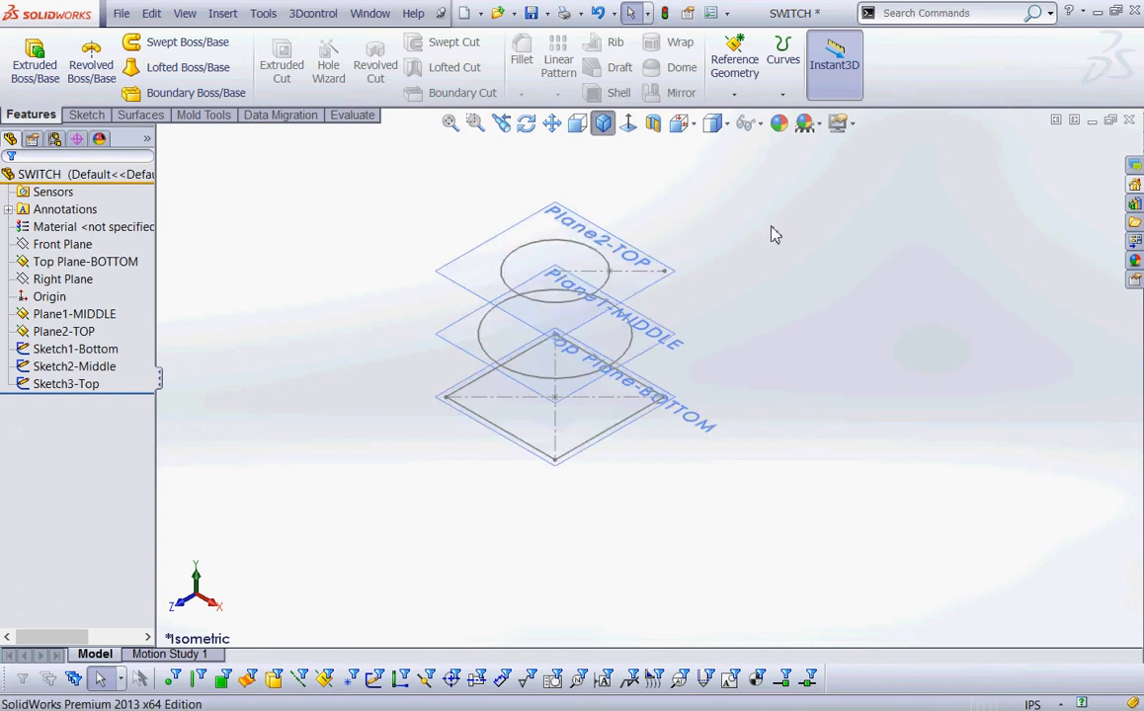
# - Set the side dimension of the square in Sketch1-Bottom to 0.5 in, rebuild, and save the part
pyautogui.click(75, 349)
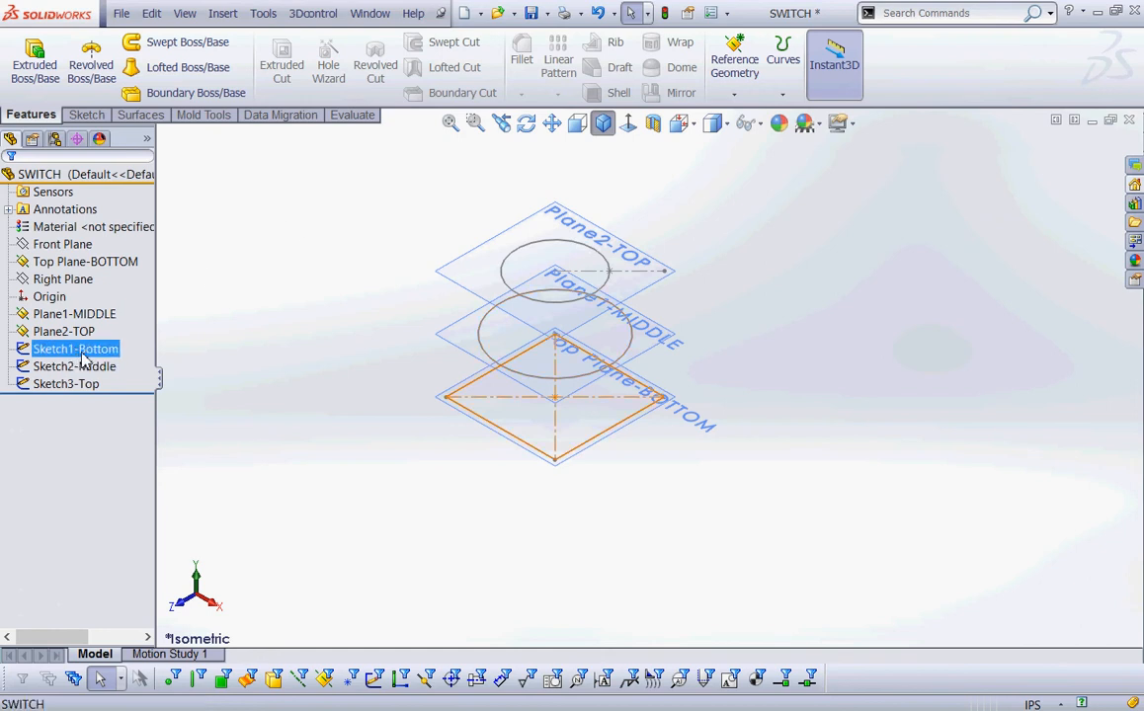
pyautogui.doubleClick(709, 325)
pyautogui.write('0.5in')
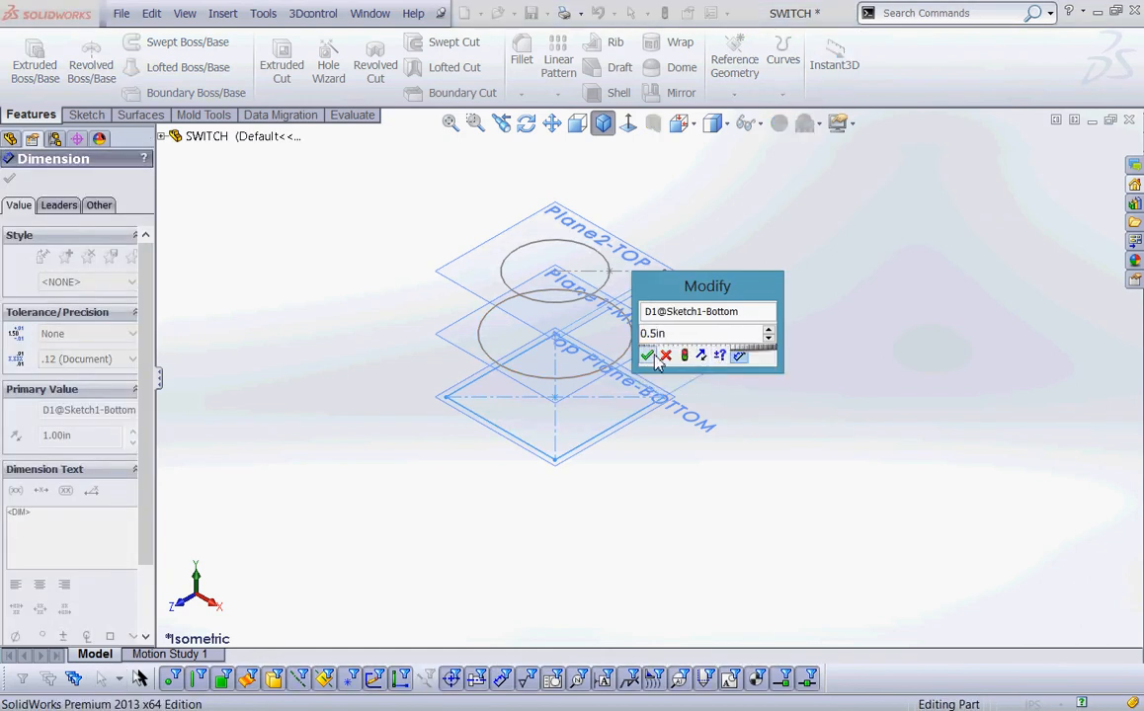
pyautogui.click(649, 355)
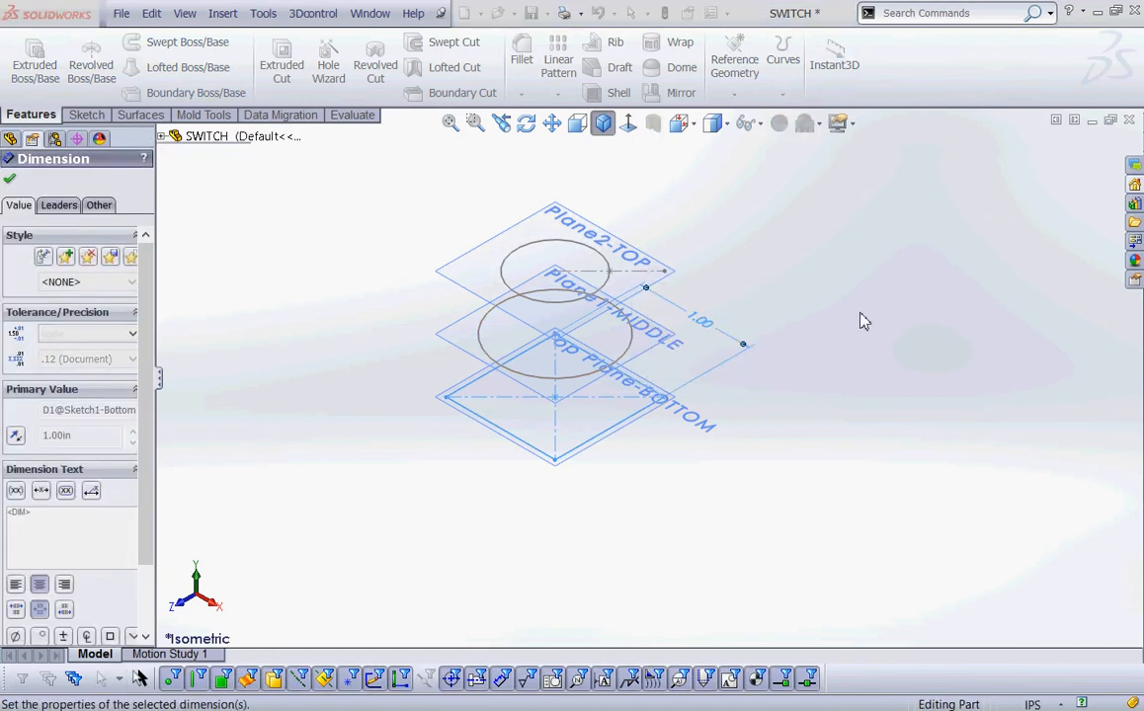
pyautogui.click(666, 14)
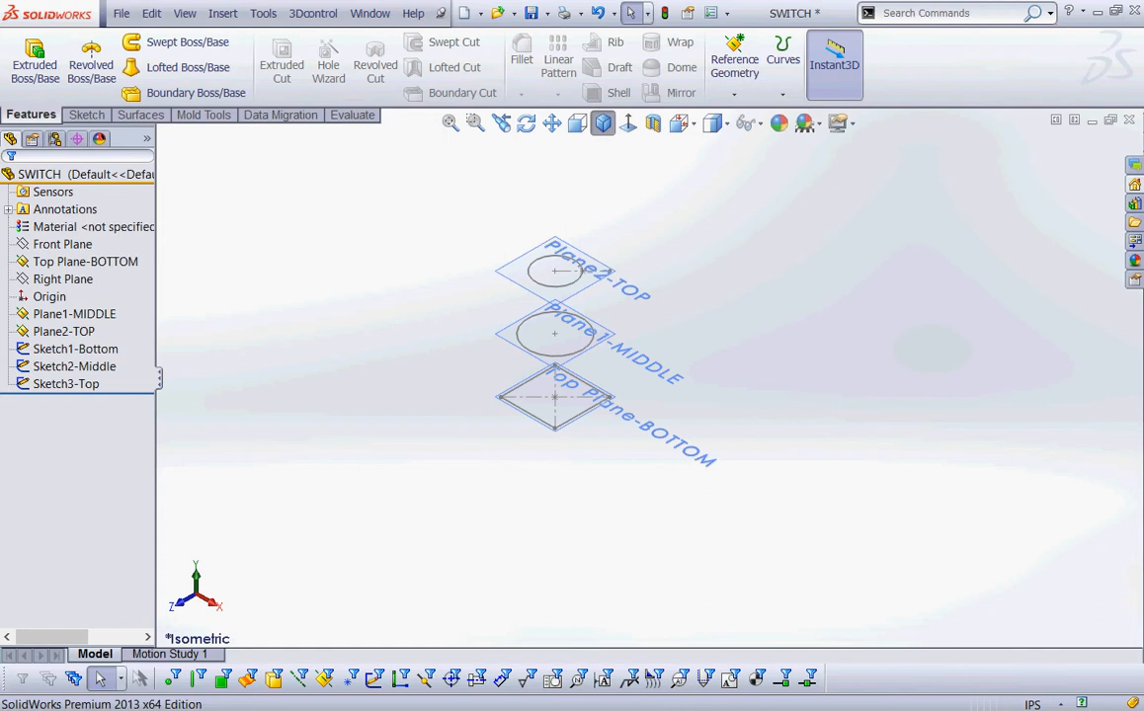
pyautogui.click(531, 13)
# - Hide the Top Plane-BOTTOM, Plane1-MIDDLE and Plane2-TOP planes together
pyautogui.click(85, 261)
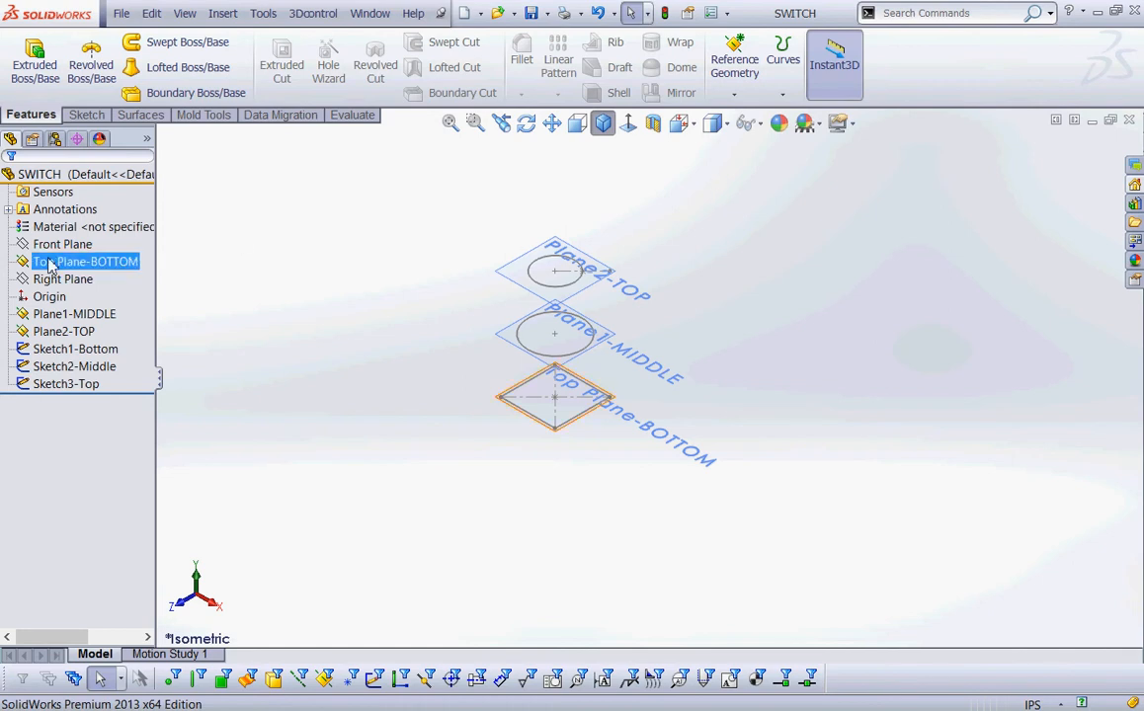
pyautogui.keyDown('ctrl'); pyautogui.click(74, 313); pyautogui.keyUp('ctrl')
pyautogui.keyDown('ctrl'); pyautogui.click(65, 331); pyautogui.keyUp('ctrl')
pyautogui.rightClick(84, 336)
pyautogui.click(90, 287)
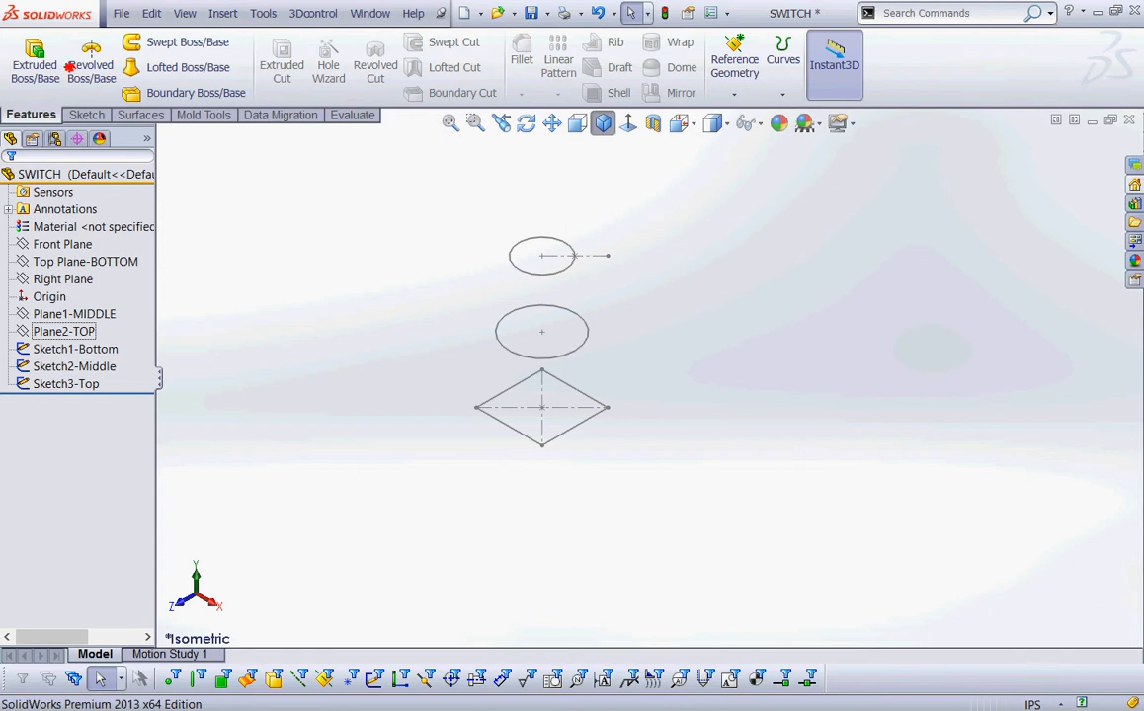
# - Start a loft through Sketch1-Bottom, Sketch3-Top and Sketch2-Middle, and move Sketch2-Middle between the other two profiles in the order
pyautogui.moveTo(66, 61)
pyautogui.mouseDown()
pyautogui.moveTo(98, 31)
pyautogui.moveTo(75, 69)
pyautogui.mouseUp()
pyautogui.moveTo(213, 61)
pyautogui.mouseDown()
pyautogui.moveTo(224, 42)
pyautogui.moveTo(213, 69)
pyautogui.moveTo(250, 77)
pyautogui.mouseUp()
pyautogui.click(150, 67)
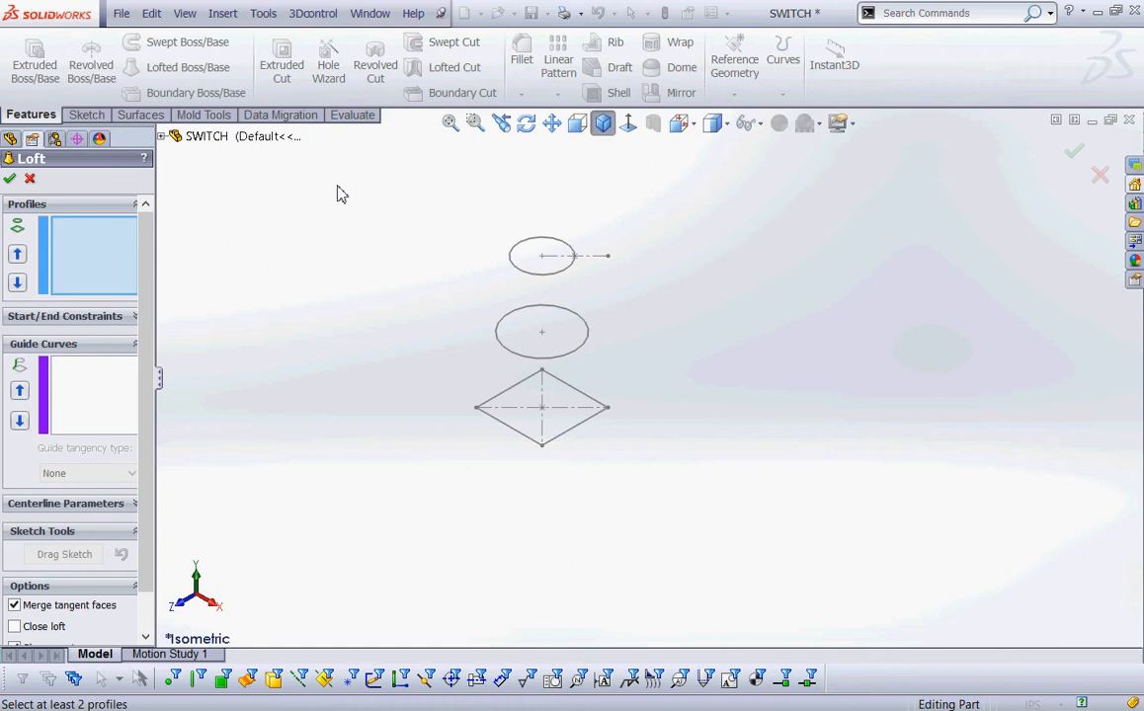
pyautogui.moveTo(29, 233)
pyautogui.mouseDown()
pyautogui.moveTo(6, 245)
pyautogui.moveTo(29, 258)
pyautogui.moveTo(35, 284)
pyautogui.mouseUp()
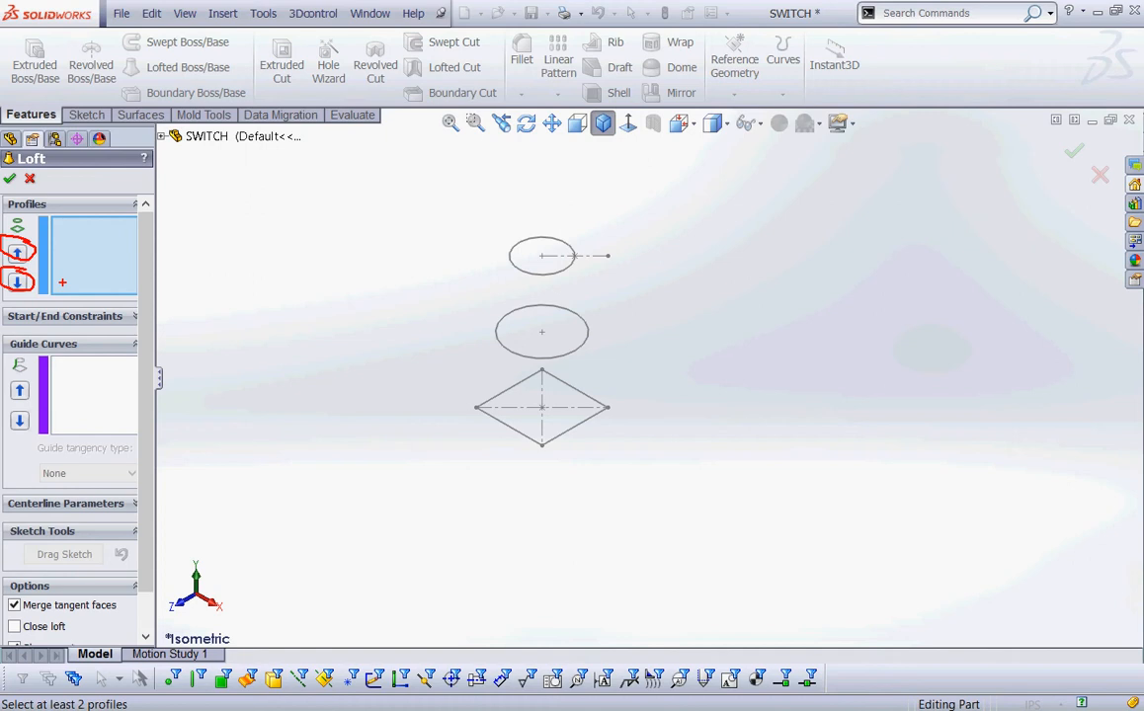
pyautogui.press('Escape')
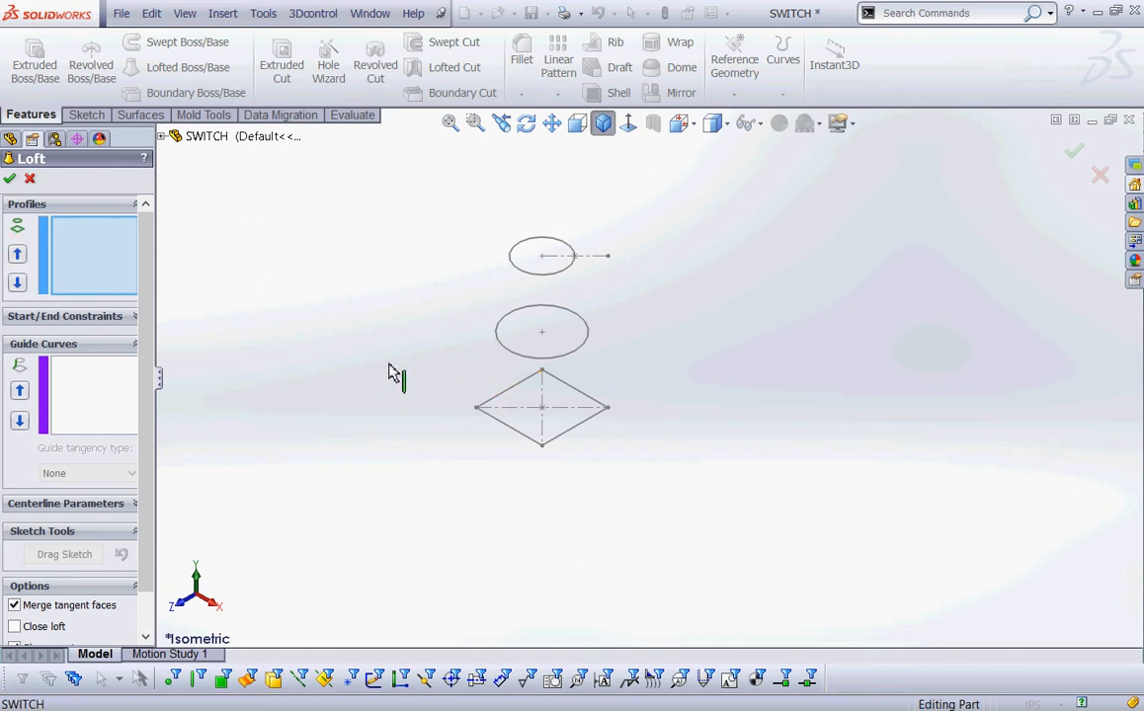
pyautogui.click(494, 397)
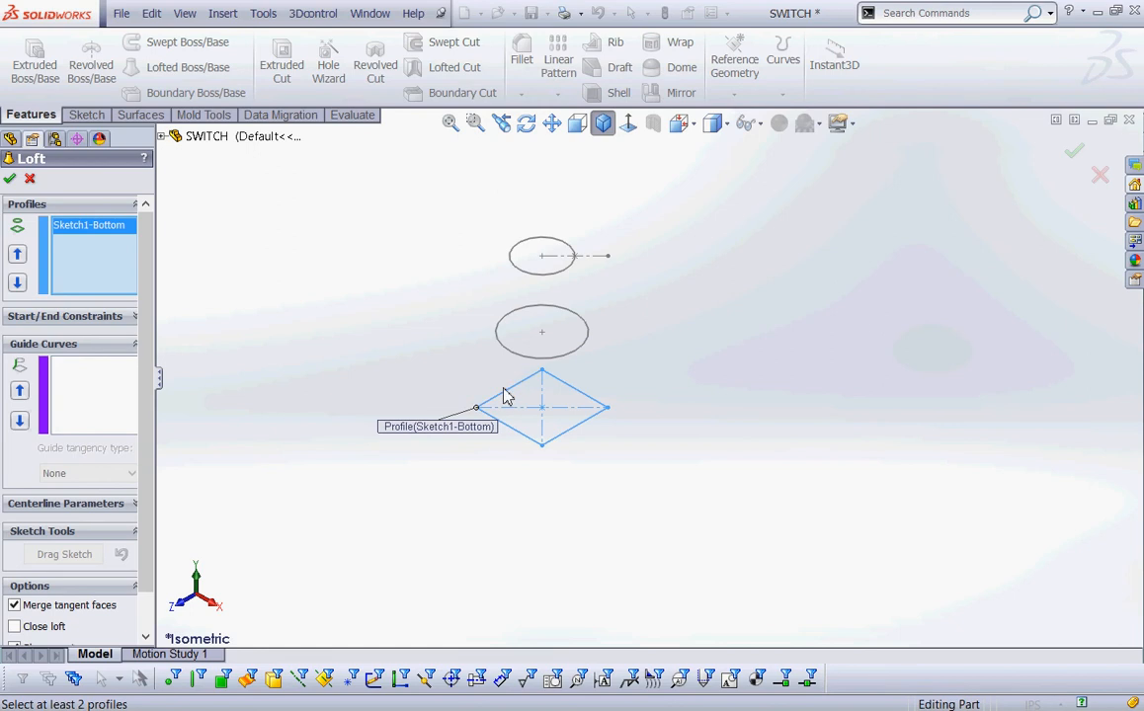
pyautogui.click(517, 267)
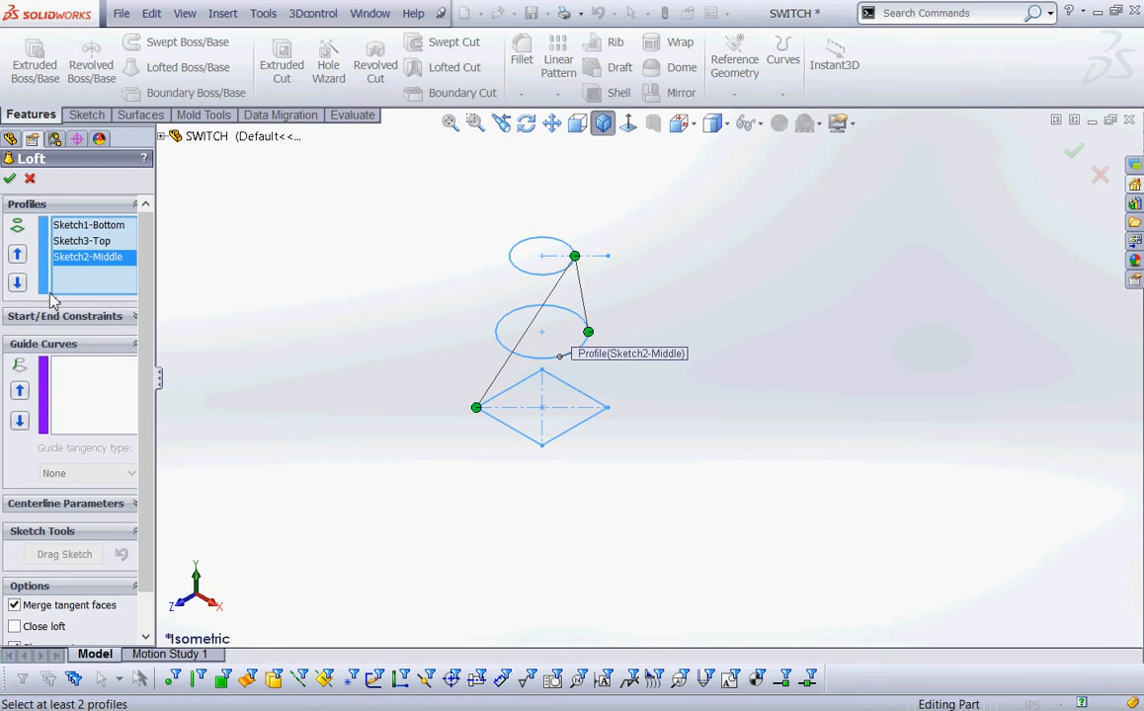
pyautogui.click(17, 253)
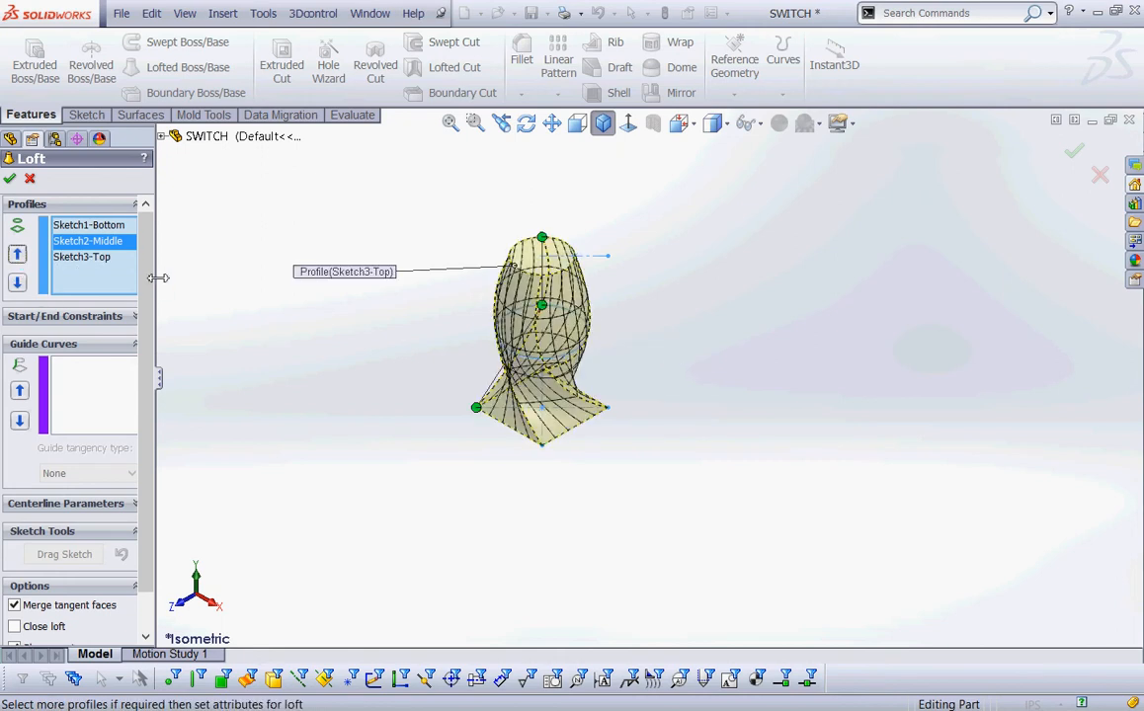
# - Slide the loft connector's point on the top circle into line with its square corner, and show all connectors
pyautogui.scroll(-3, 376, 306)
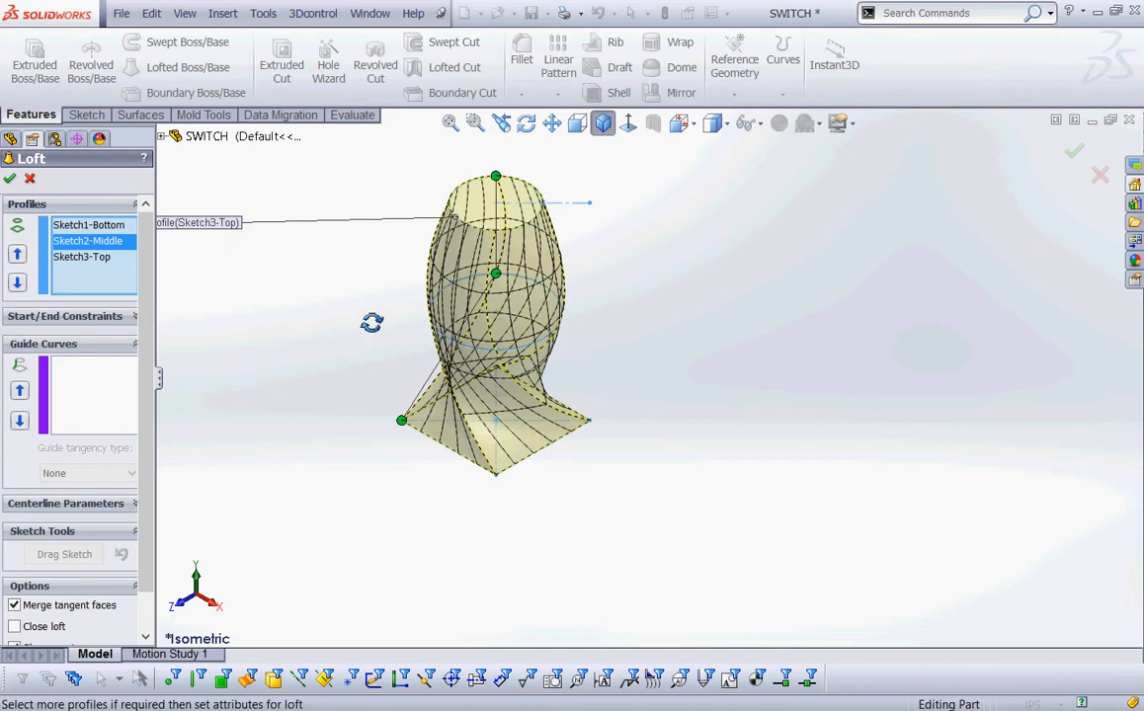
pyautogui.moveTo(371, 322); pyautogui.dragTo(529, 436, button='middle')
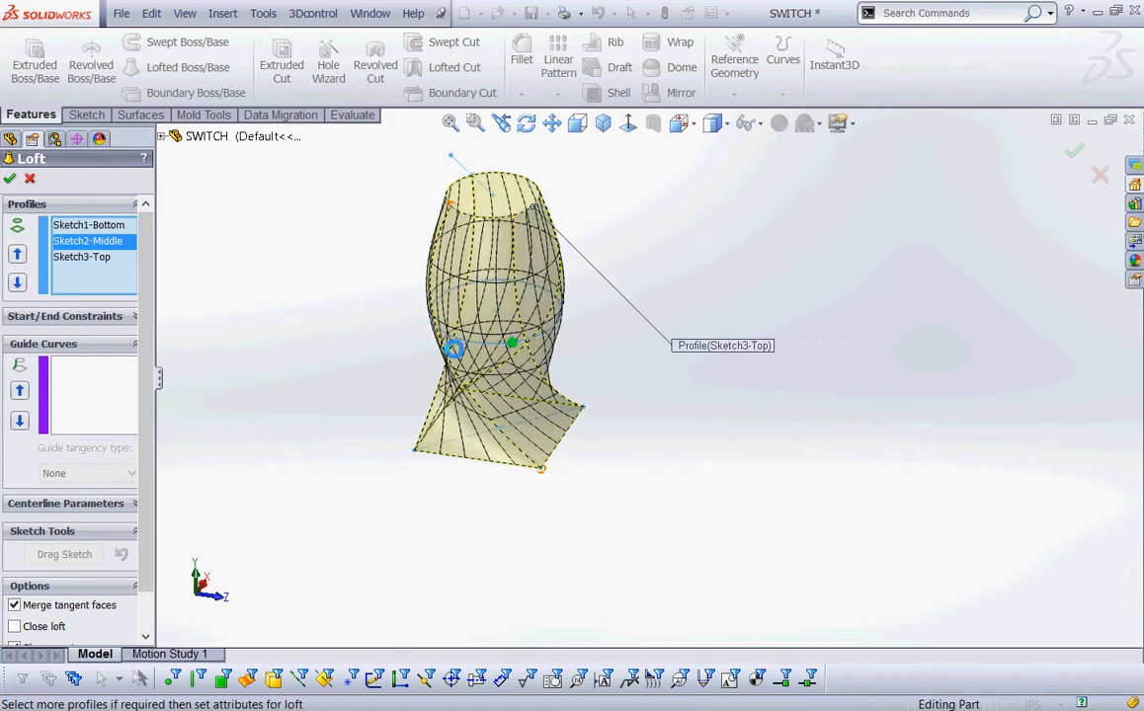
pyautogui.moveTo(460, 219); pyautogui.dragTo(501, 229)
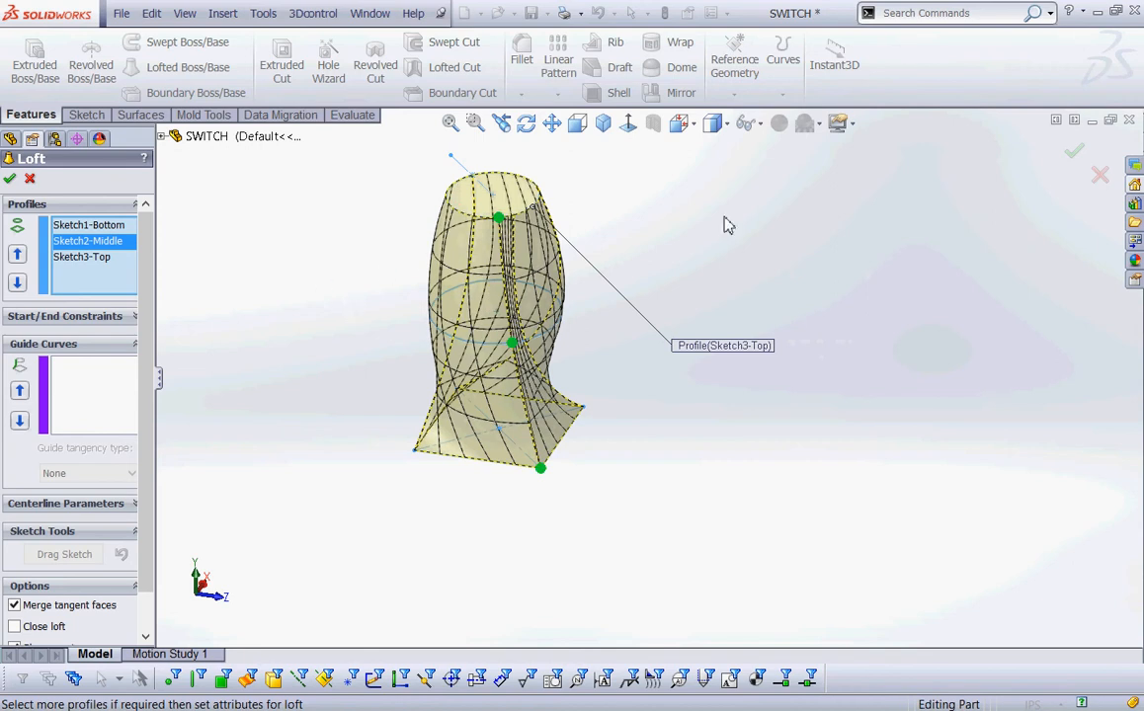
pyautogui.rightClick(642, 203)
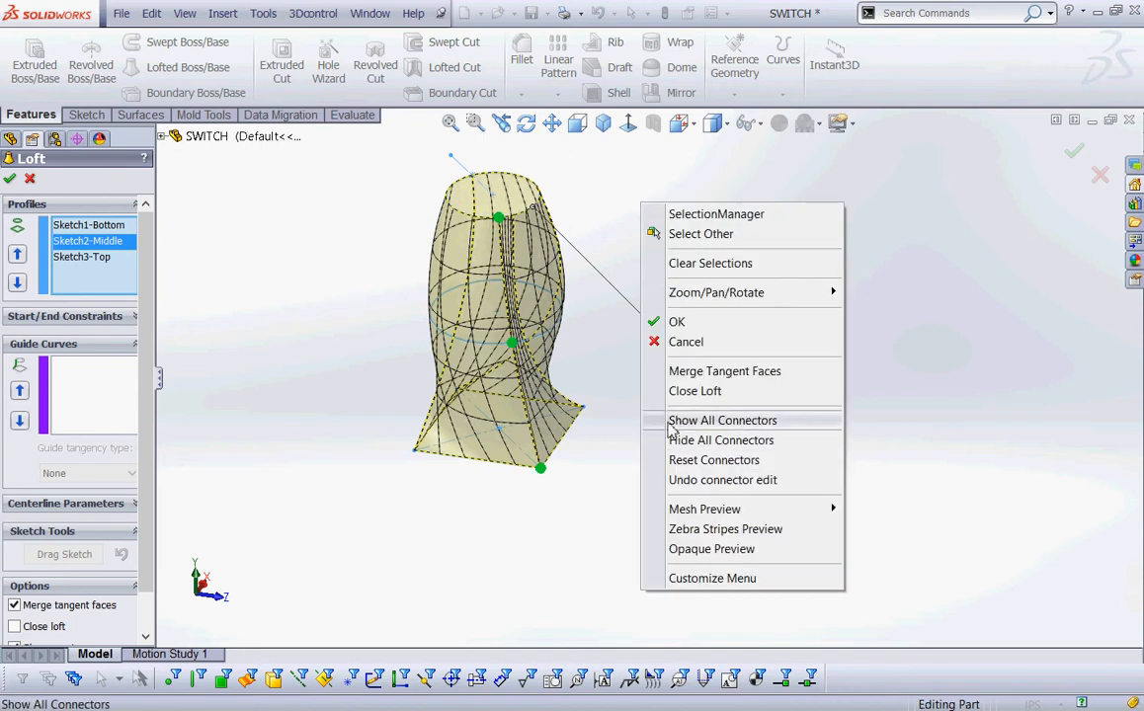
pyautogui.click(763, 427)
# - Move the points of two twisted loft connectors on the middle and top circles into line with their square corners
pyautogui.moveTo(478, 384); pyautogui.dragTo(444, 383, button='middle')
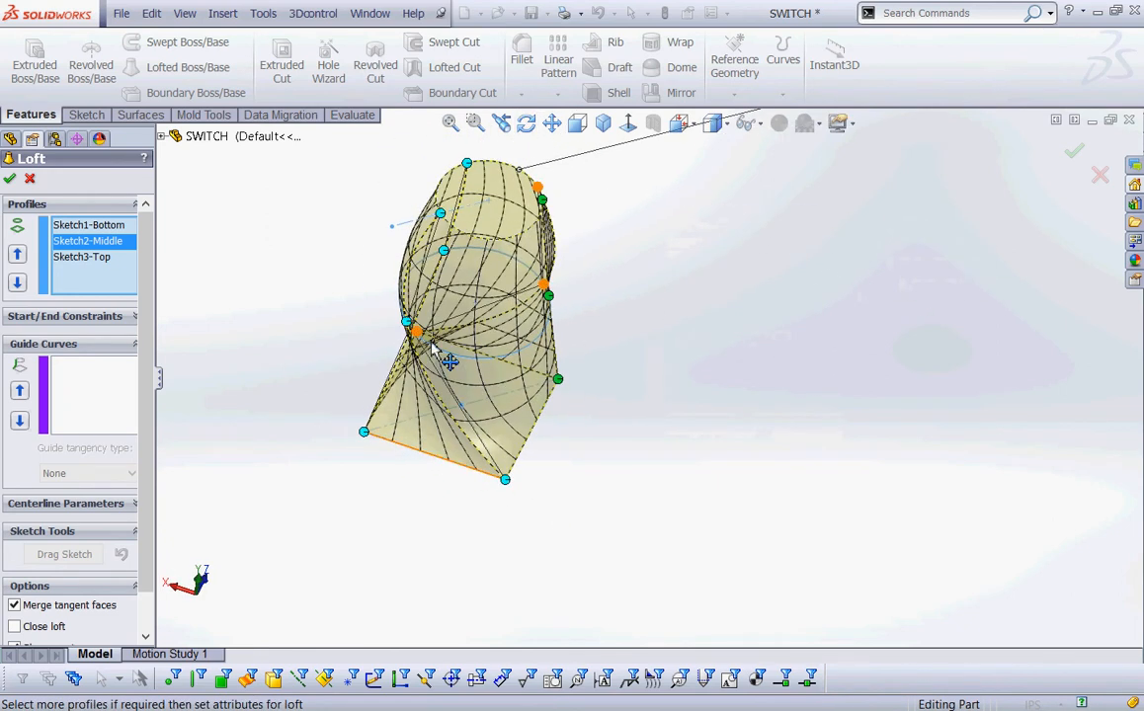
pyautogui.moveTo(410, 323); pyautogui.dragTo(484, 356)
pyautogui.moveTo(463, 237); pyautogui.dragTo(511, 430)
pyautogui.scroll(-3, 498, 409)
pyautogui.scroll(4, 459, 508)
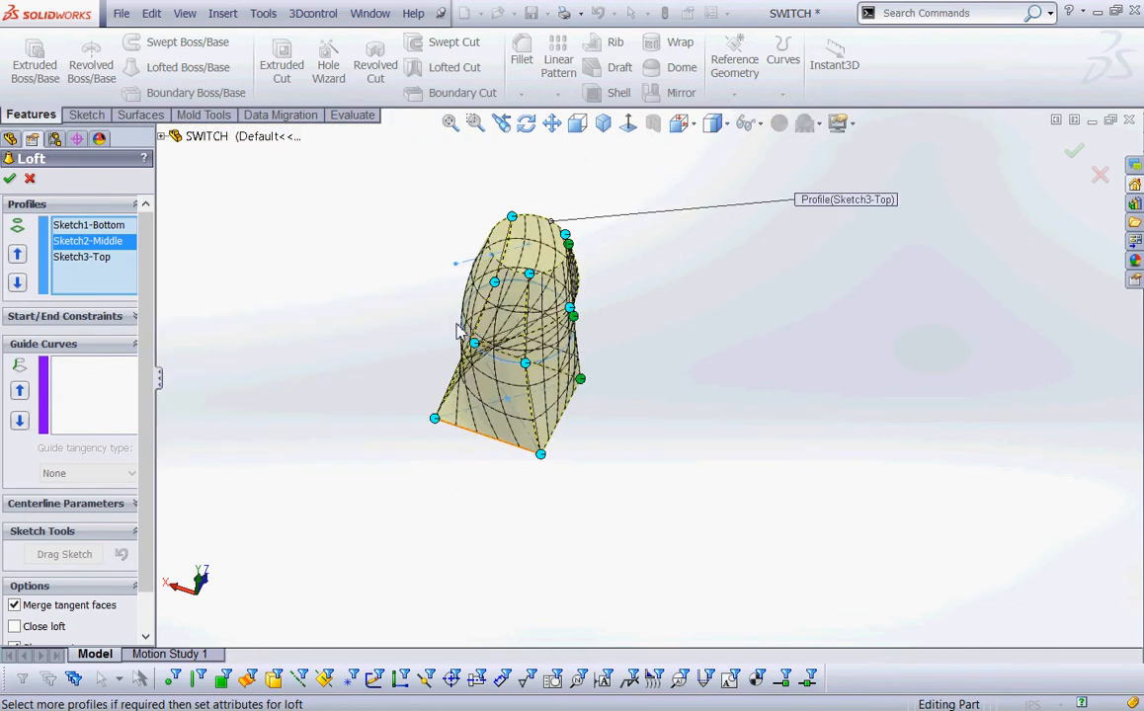
pyautogui.moveTo(457, 269); pyautogui.dragTo(535, 408, button='middle')
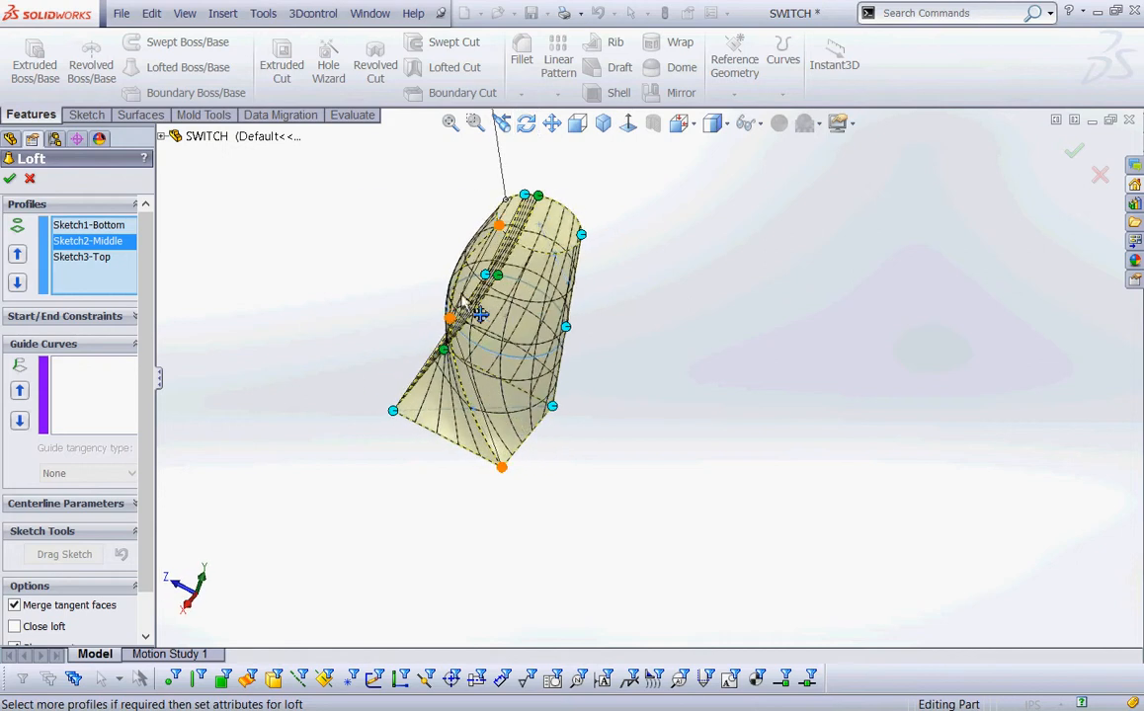
pyautogui.moveTo(452, 321); pyautogui.dragTo(523, 340)
pyautogui.moveTo(528, 251); pyautogui.dragTo(541, 254)
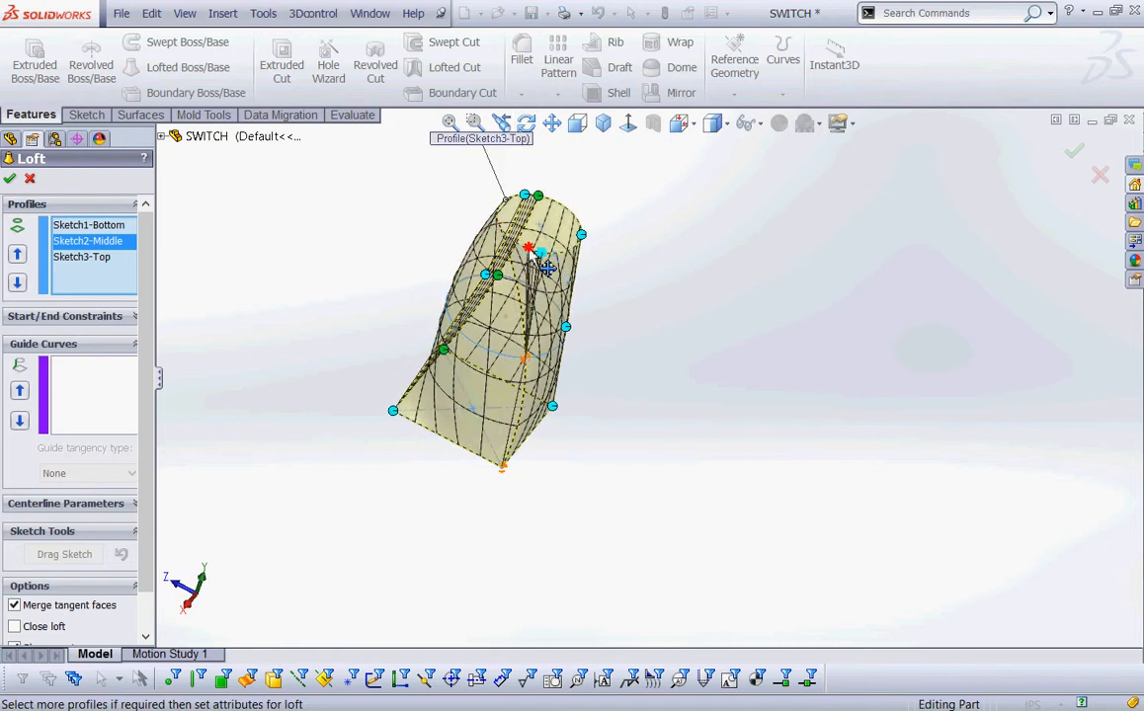
# - Align the remaining twisted connector's points on the top and middle circles with its square corner, and accept the loft
pyautogui.moveTo(603, 396); pyautogui.dragTo(768, 414, button='middle')
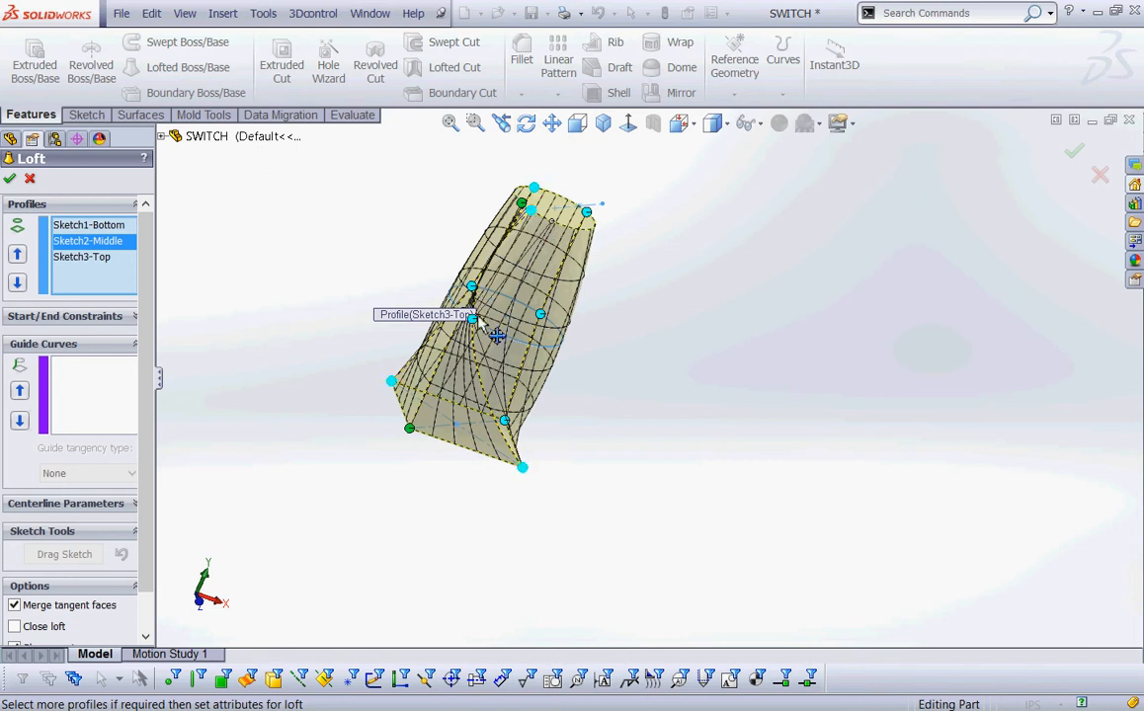
pyautogui.moveTo(470, 330); pyautogui.dragTo(579, 257)
pyautogui.moveTo(472, 320); pyautogui.dragTo(541, 350)
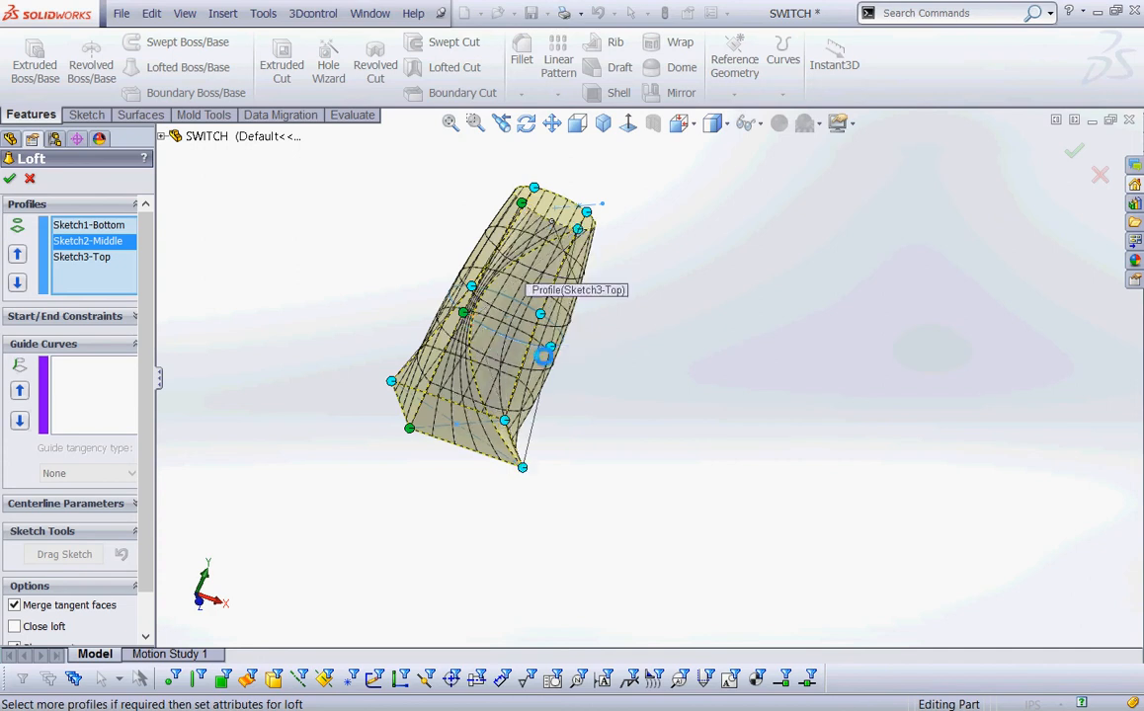
pyautogui.moveTo(630, 452); pyautogui.dragTo(487, 380, button='middle')
pyautogui.click(9, 178)
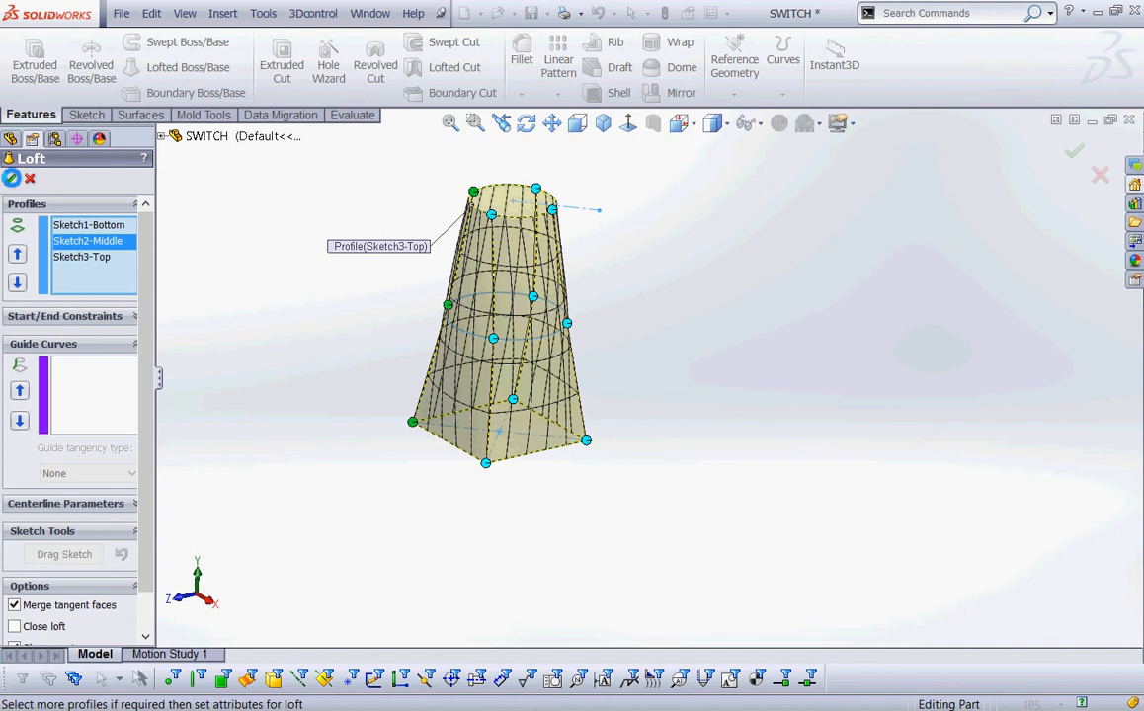
pyautogui.click(257, 237)
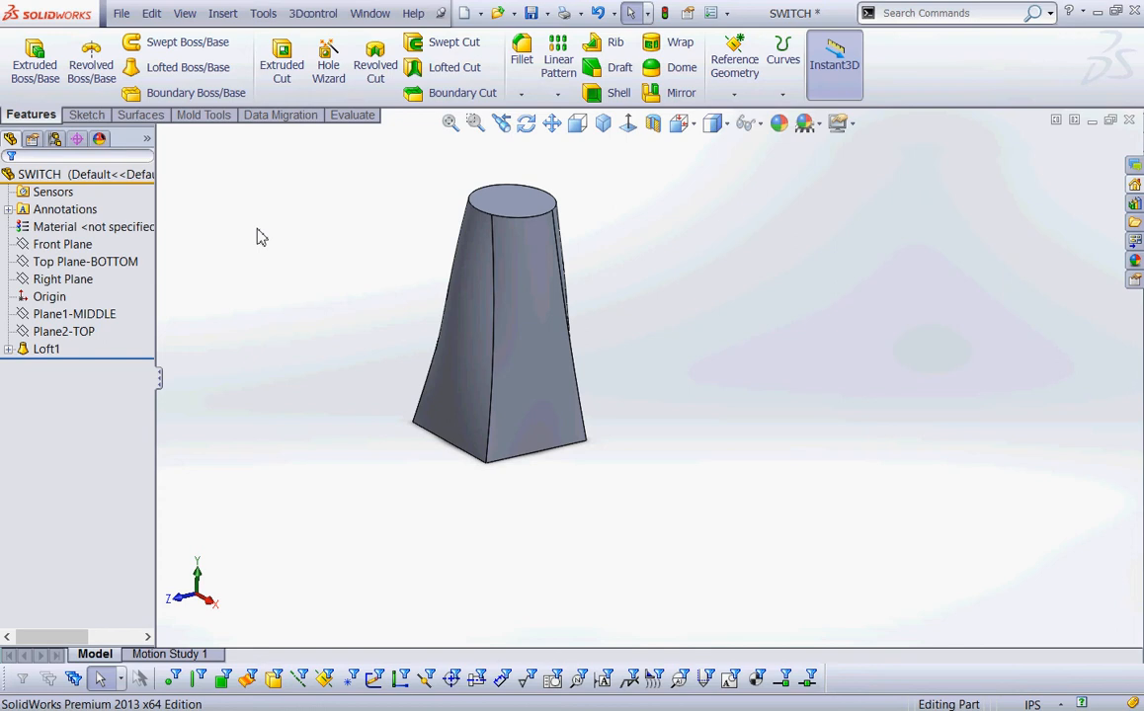
# - Delete the Loft1 feature while keeping its three profile sketches
pyautogui.click(46, 351)
pyautogui.rightClick(51, 361)
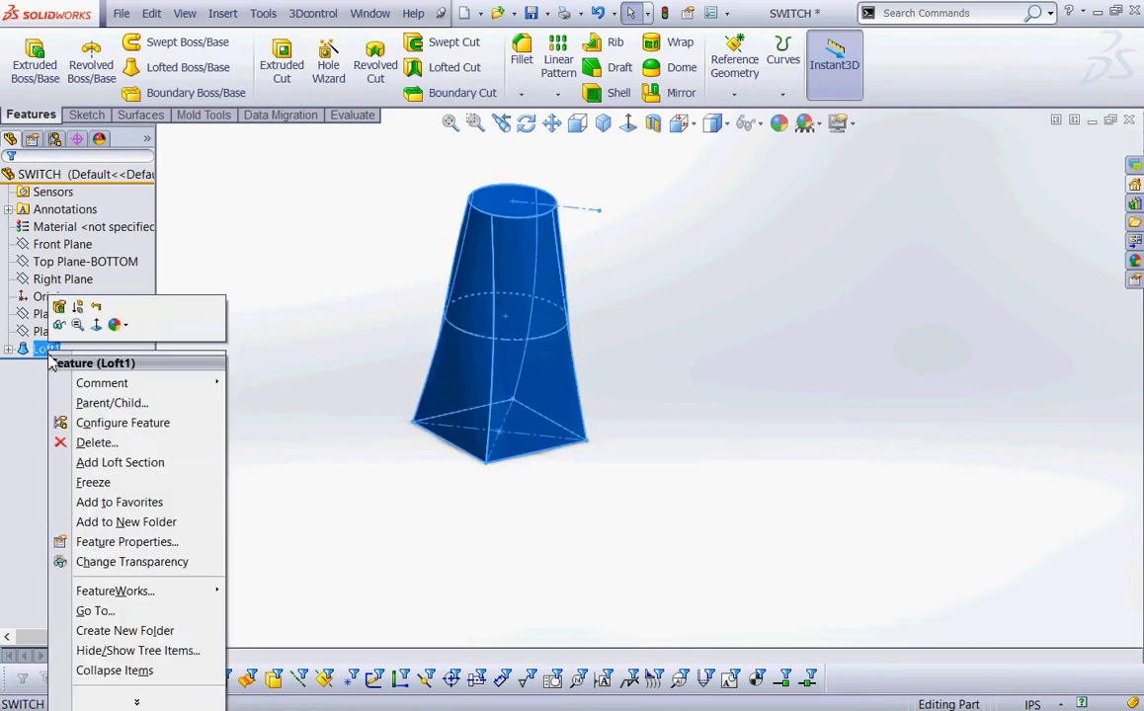
pyautogui.click(97, 443)
pyautogui.click(649, 215)
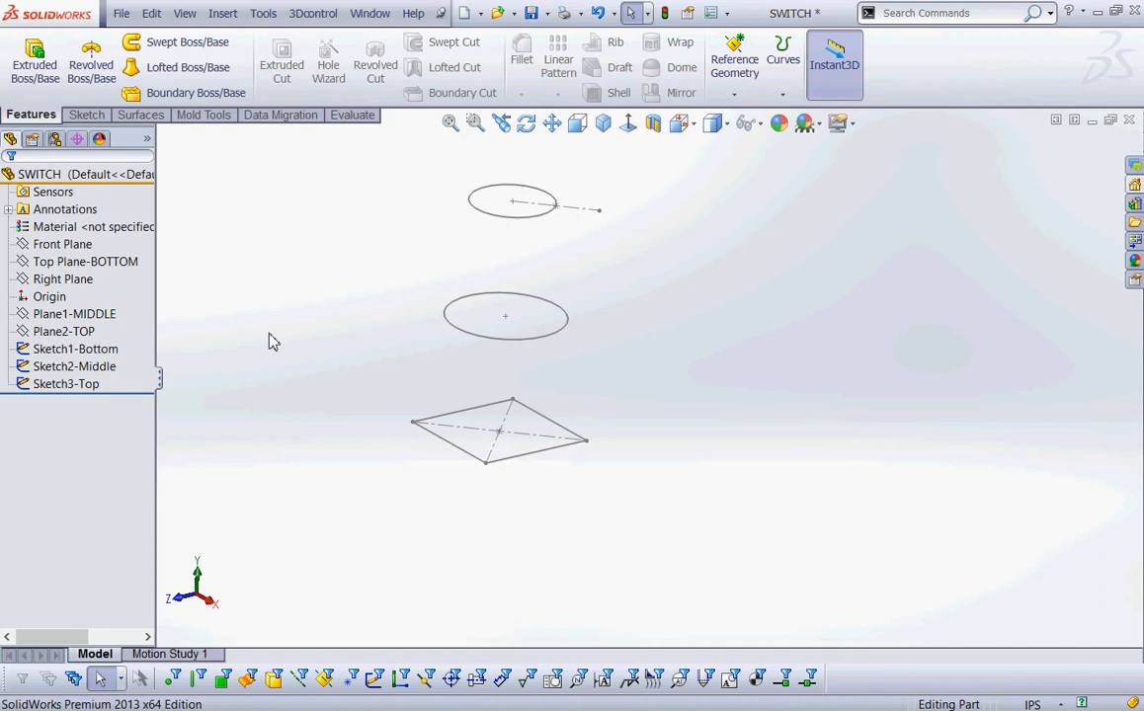
# - Edit Sketch1-Bottom to place a sketch point at the midpoint of each of the square's four sides, and exit the sketch
pyautogui.click(81, 350)
pyautogui.click(91, 304)
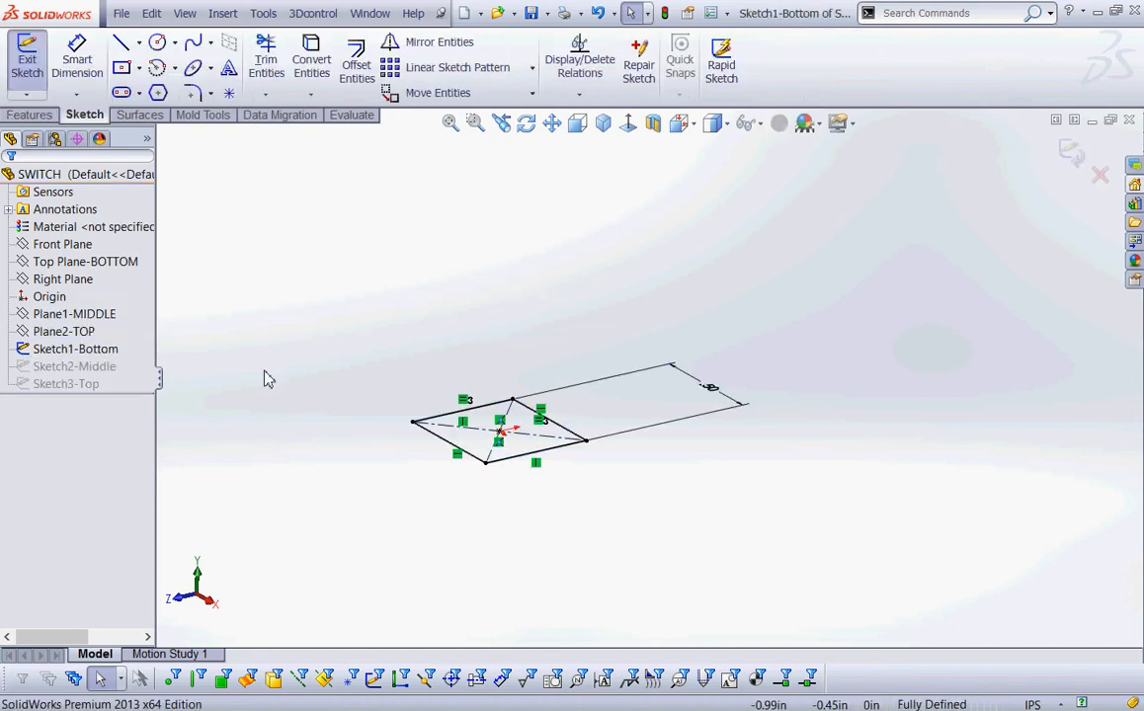
pyautogui.click(630, 126)
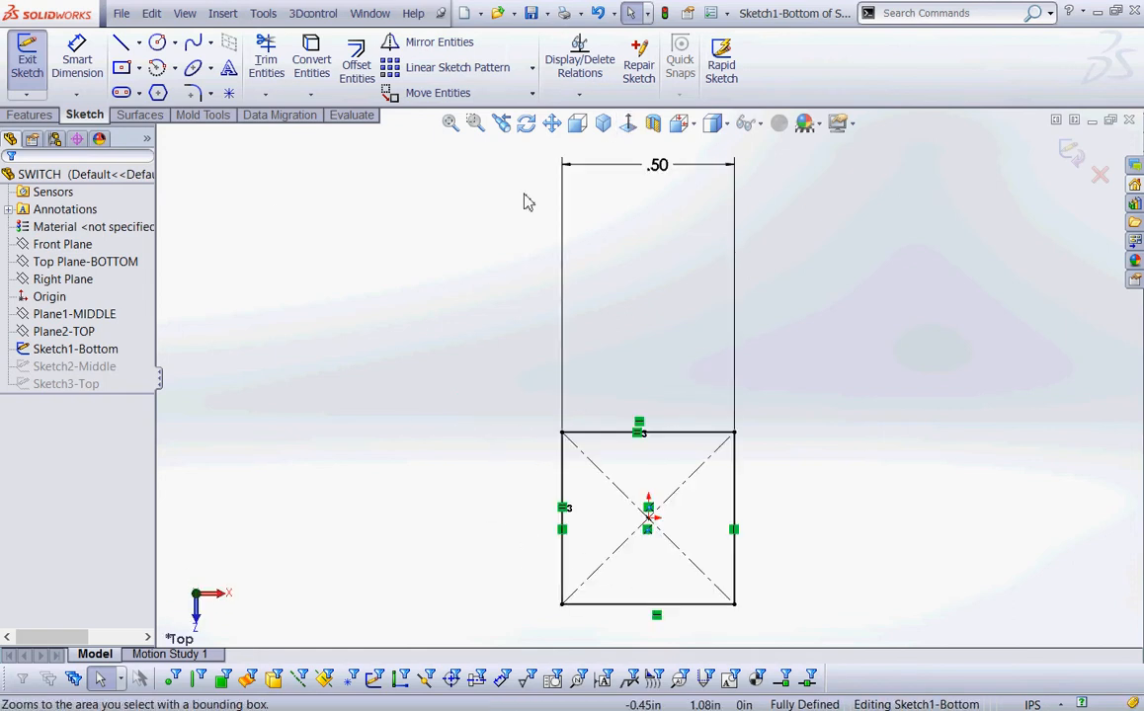
pyautogui.click(228, 92)
pyautogui.click(648, 432)
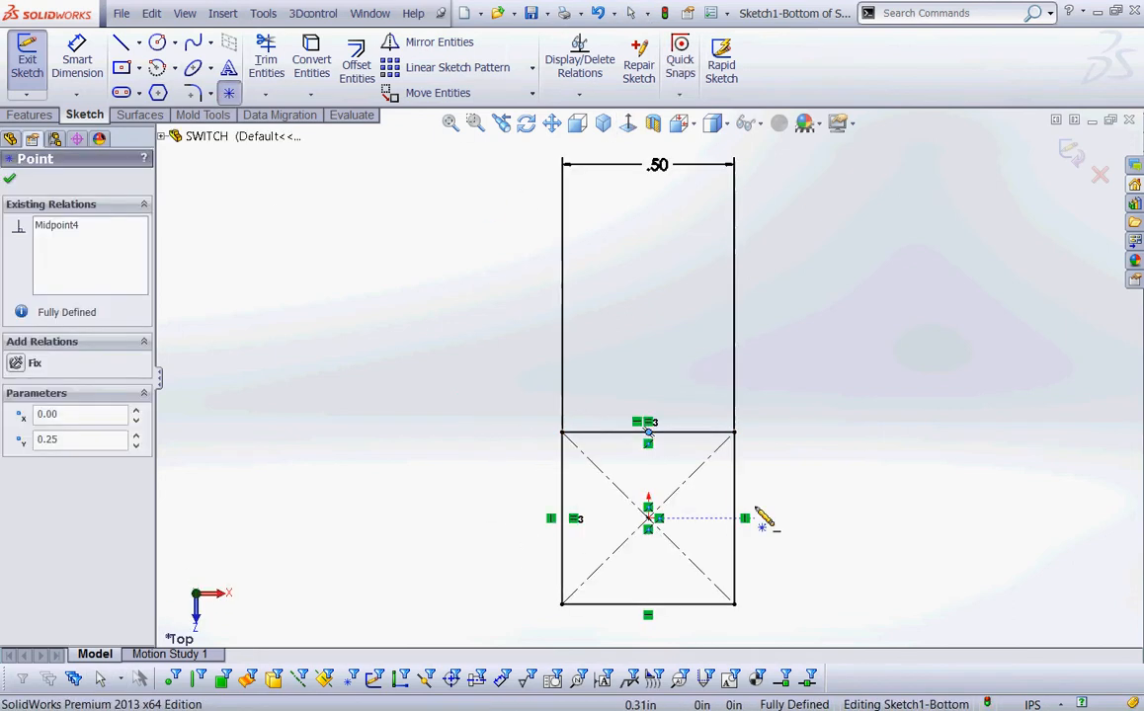
pyautogui.click(734, 517)
pyautogui.click(648, 603)
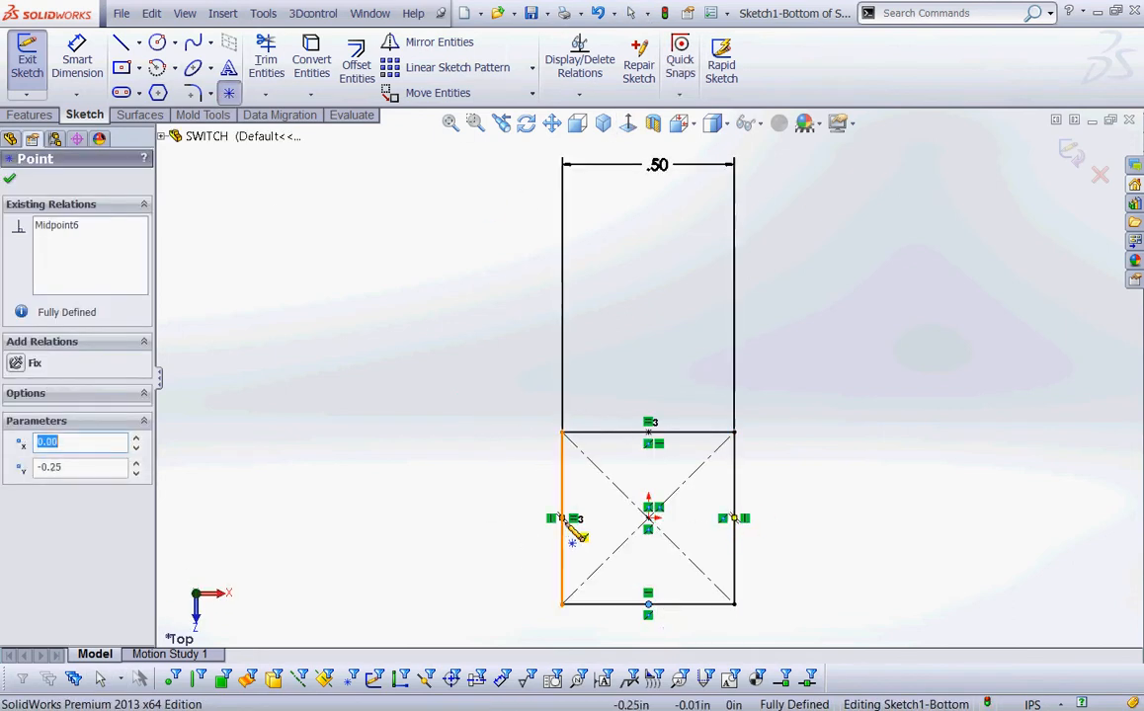
pyautogui.click(561, 518)
pyautogui.rightClick(331, 341)
pyautogui.click(376, 166)
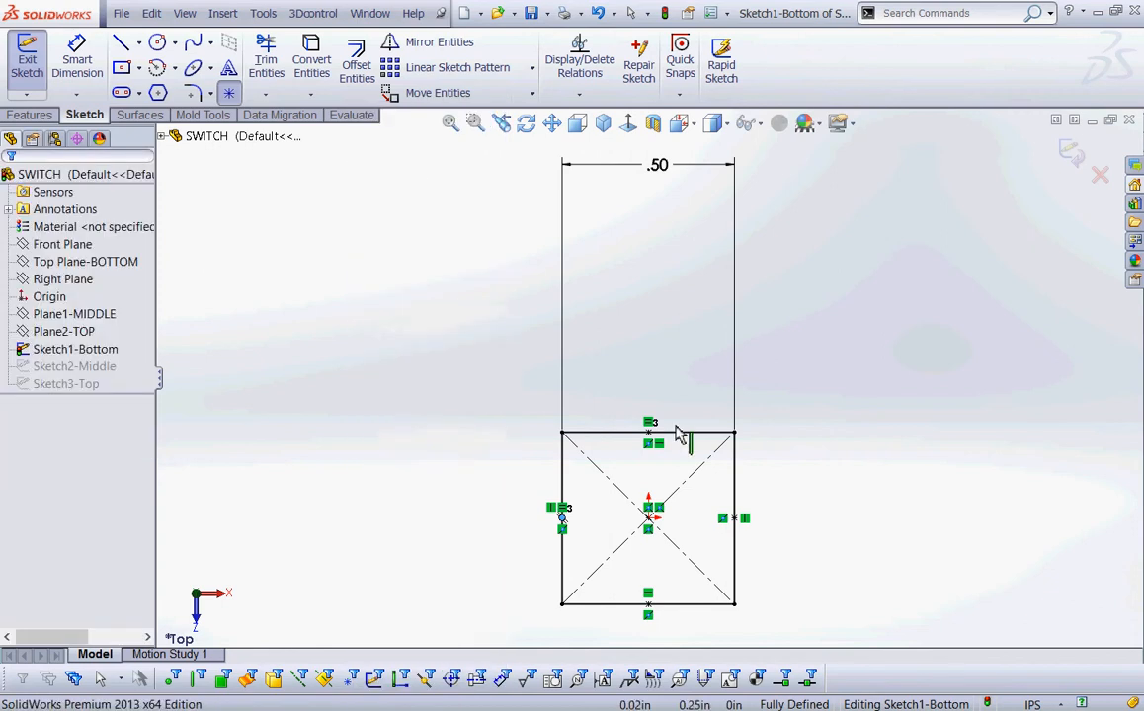
pyautogui.click(1073, 150)
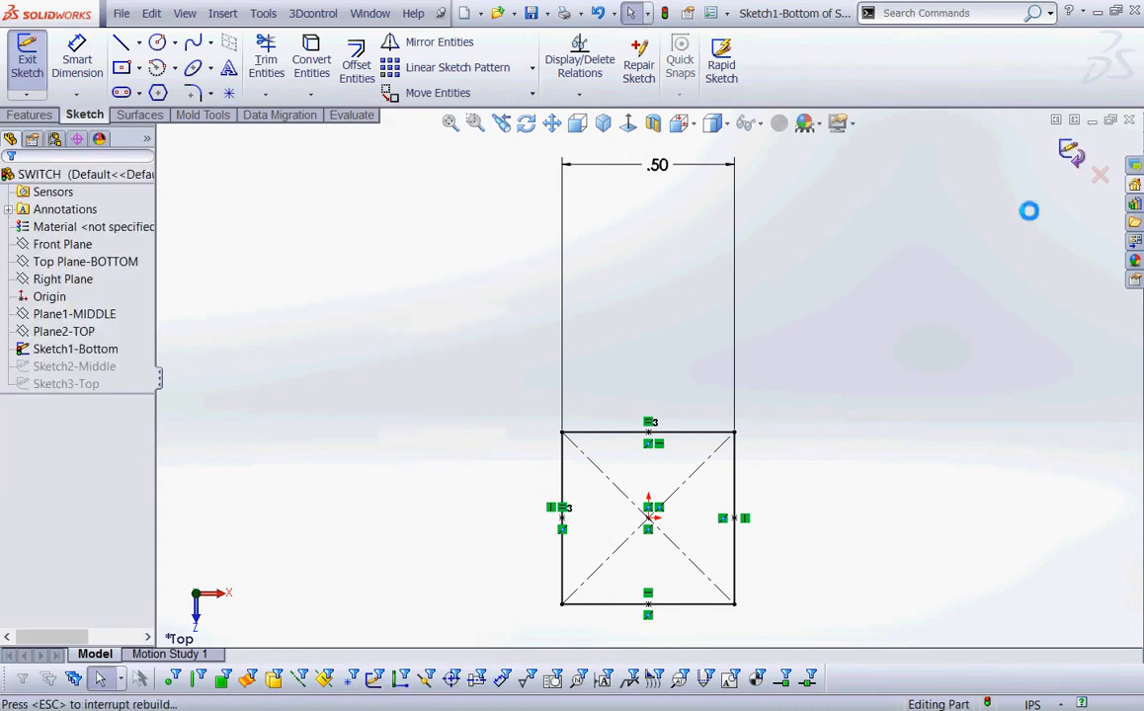
# - Edit Sketch2-Middle to place sketch points at the circle's four quadrants, and exit the sketch
pyautogui.rightClick(108, 367)
pyautogui.click(132, 341)
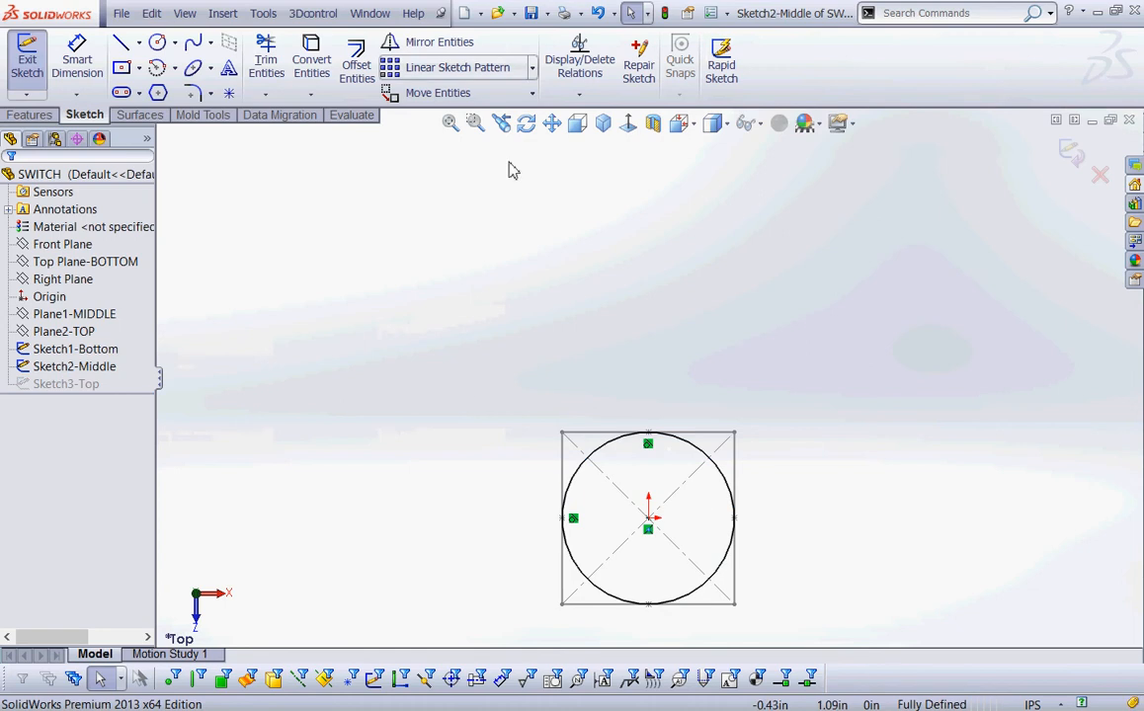
pyautogui.click(650, 441)
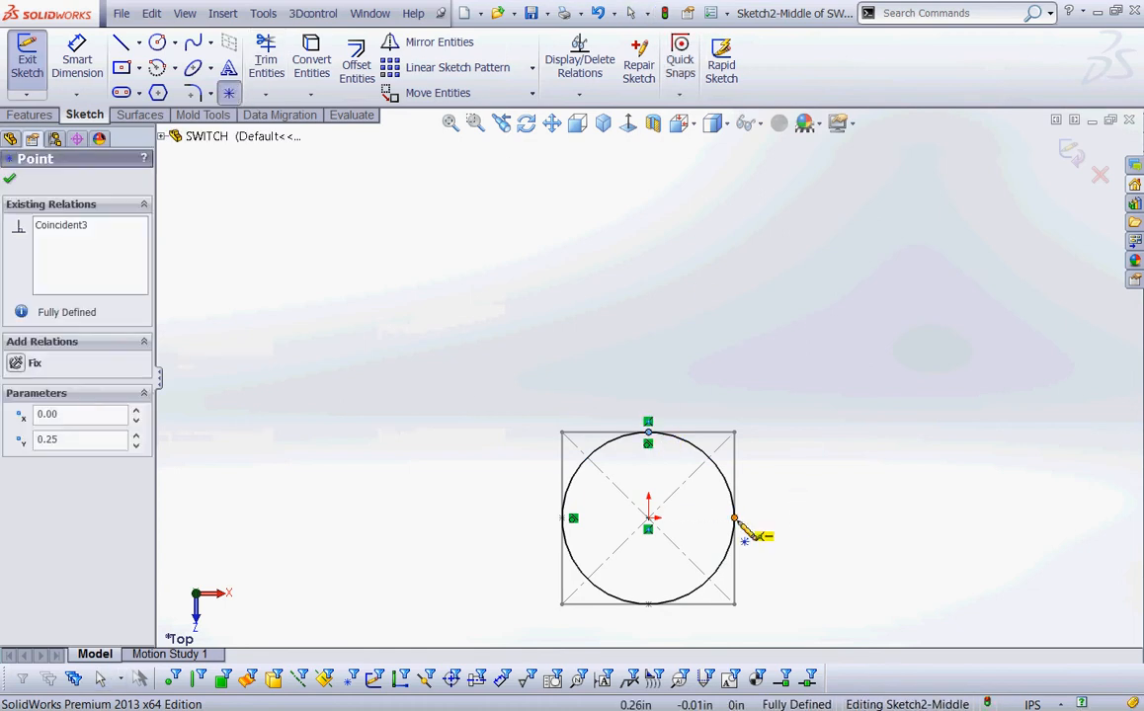
pyautogui.click(649, 605)
pyautogui.click(562, 517)
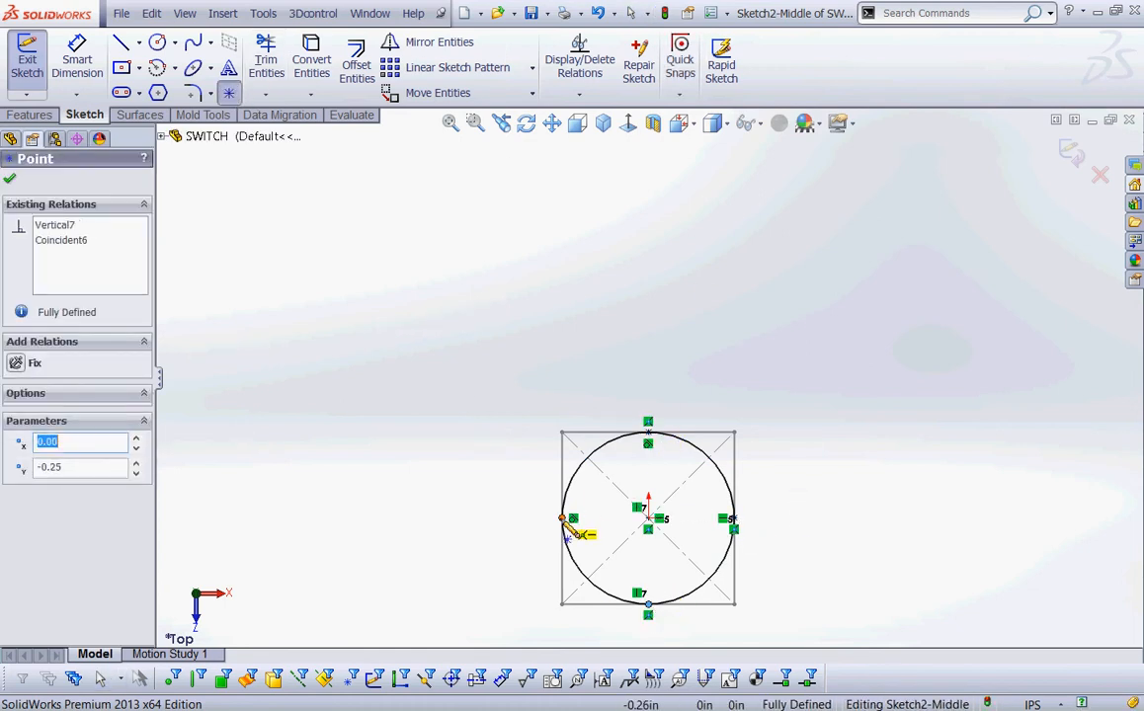
pyautogui.rightClick(478, 288)
pyautogui.click(514, 168)
pyautogui.click(1070, 150)
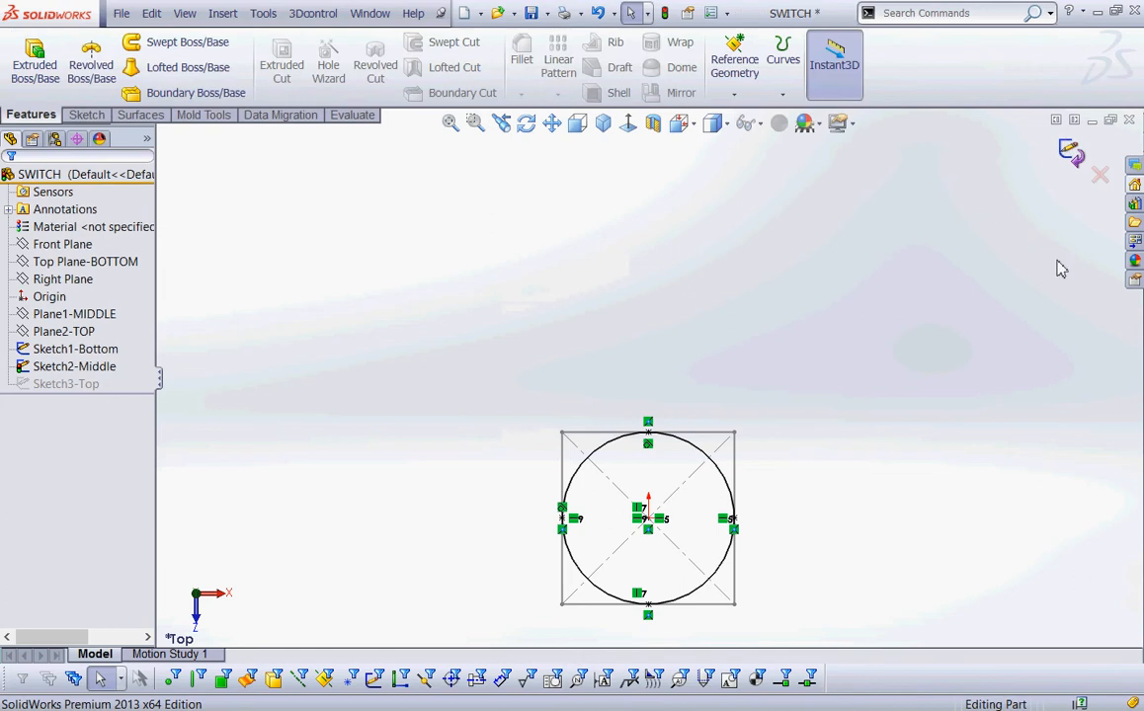
# - Edit Sketch3-Top to place sketch points at the circle's four quadrants, and exit the sketch
pyautogui.click(608, 125)
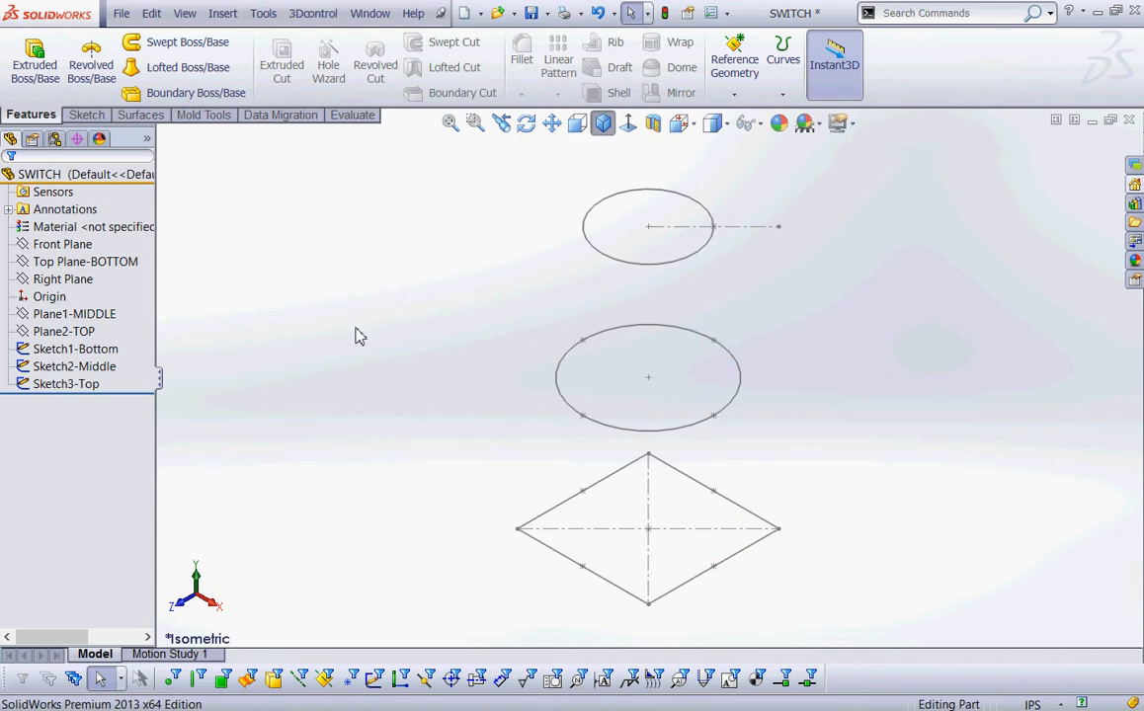
pyautogui.rightClick(56, 387)
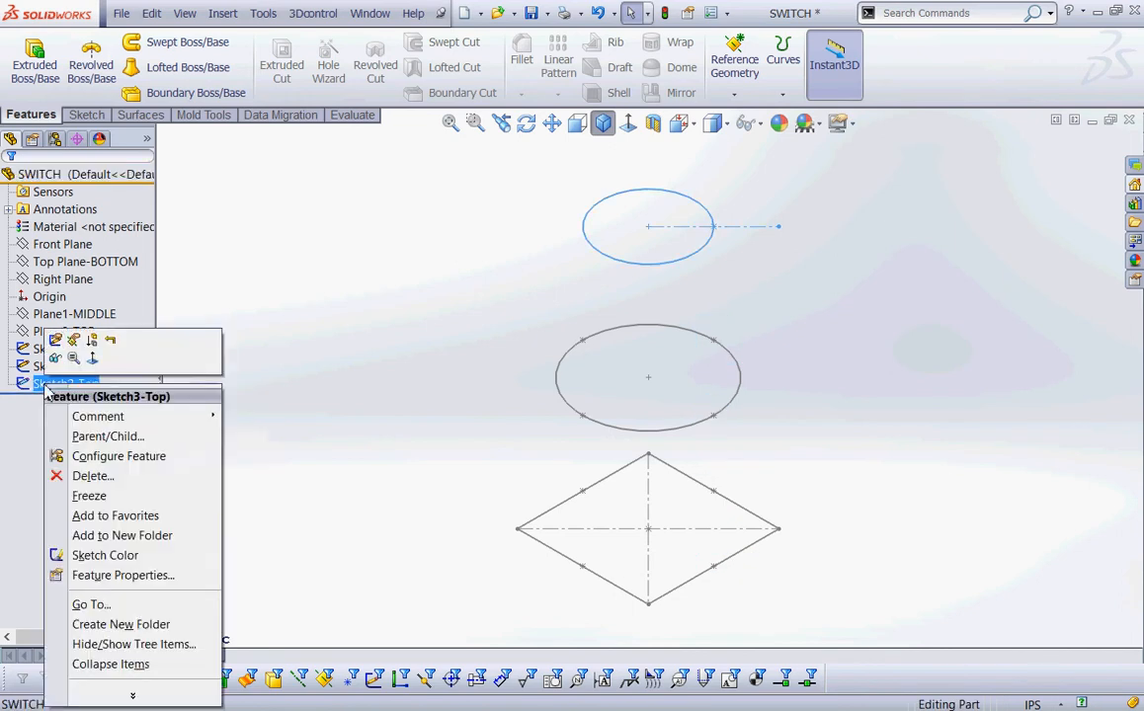
pyautogui.click(55, 339)
pyautogui.click(228, 93)
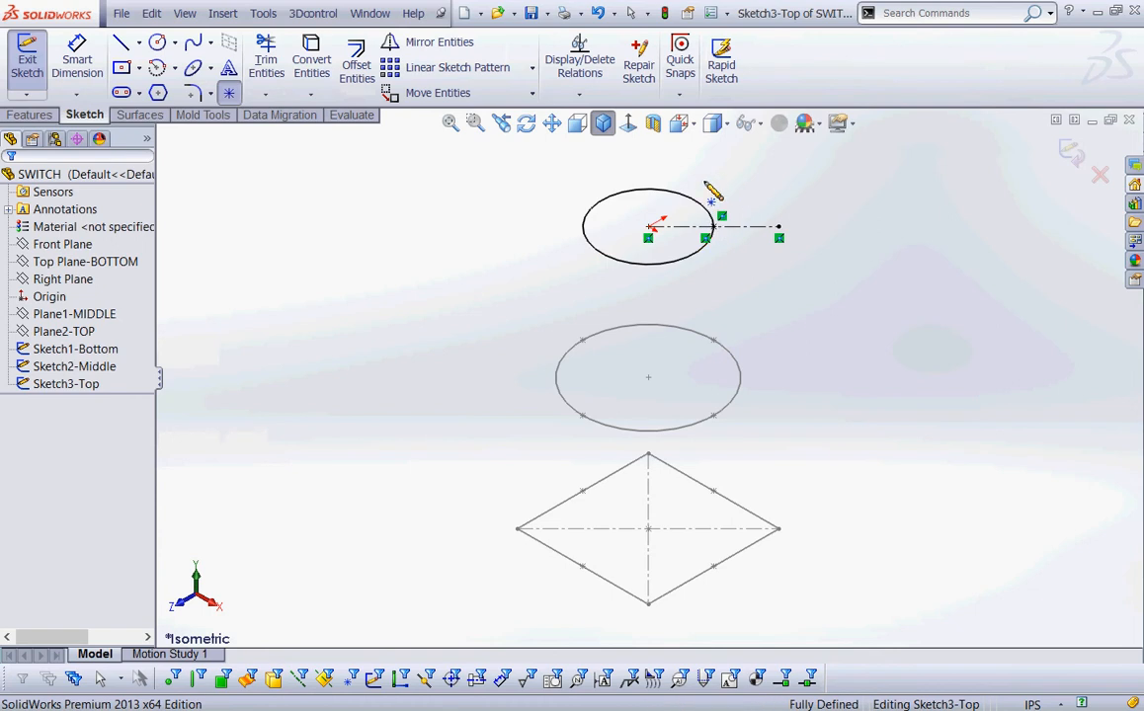
pyautogui.click(602, 202)
pyautogui.click(601, 254)
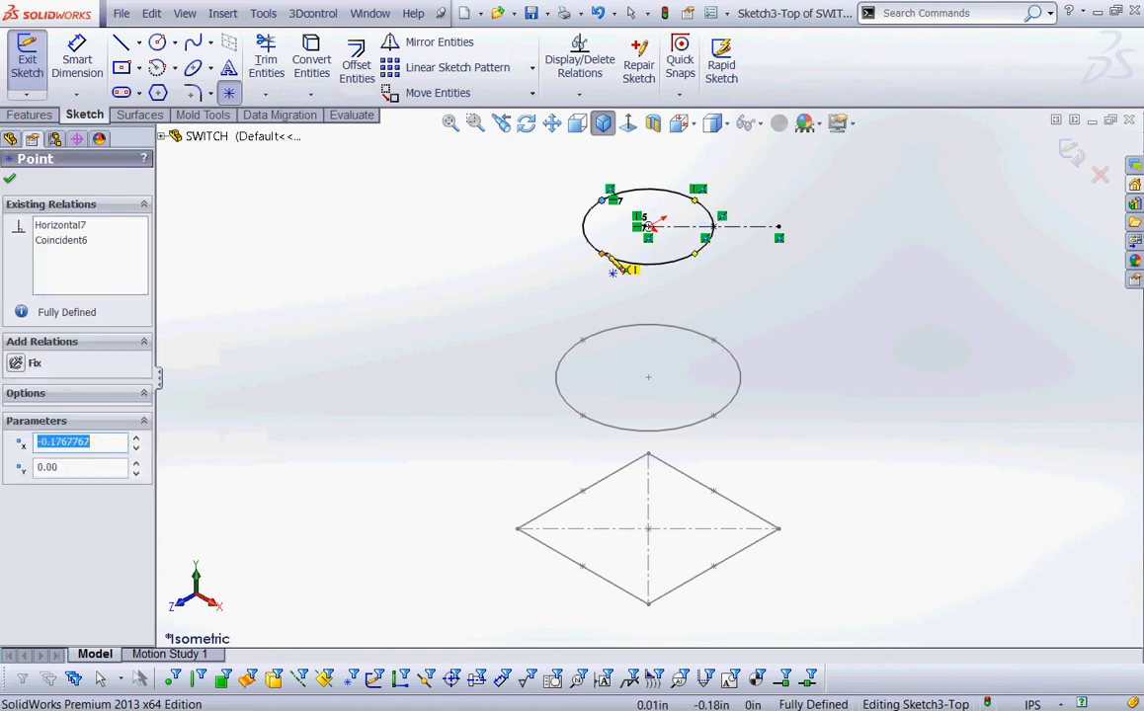
pyautogui.click(695, 253)
pyautogui.click(694, 201)
pyautogui.rightClick(894, 198)
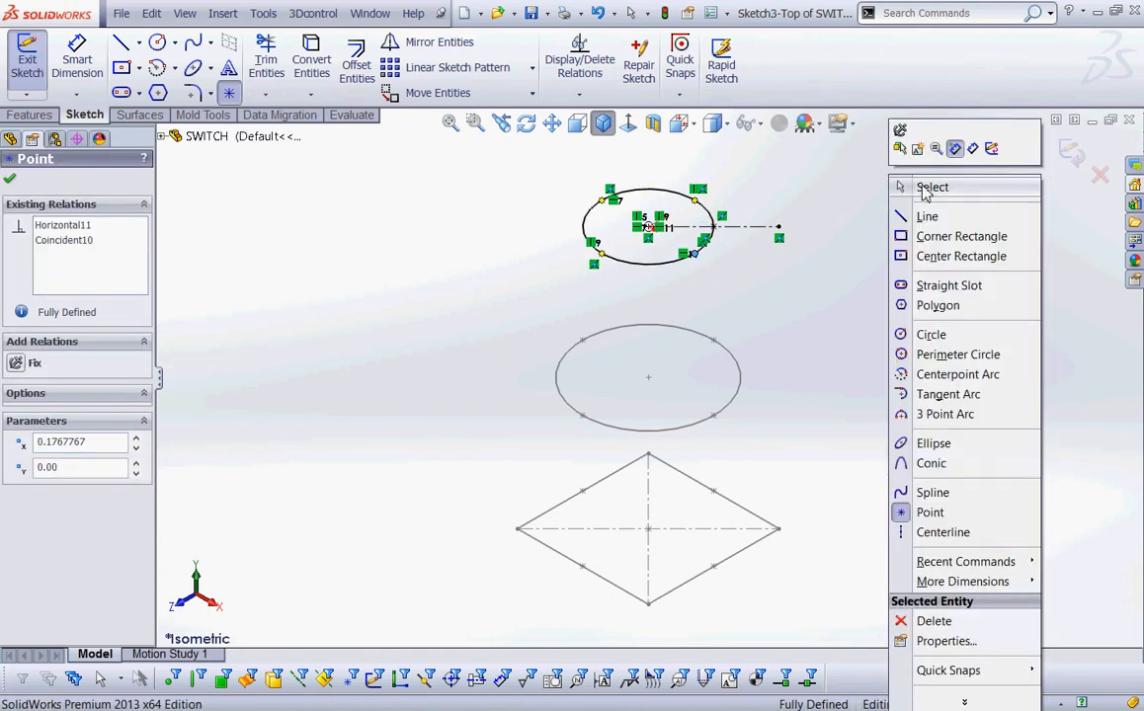
pyautogui.click(926, 185)
pyautogui.scroll(-4, 622, 287)
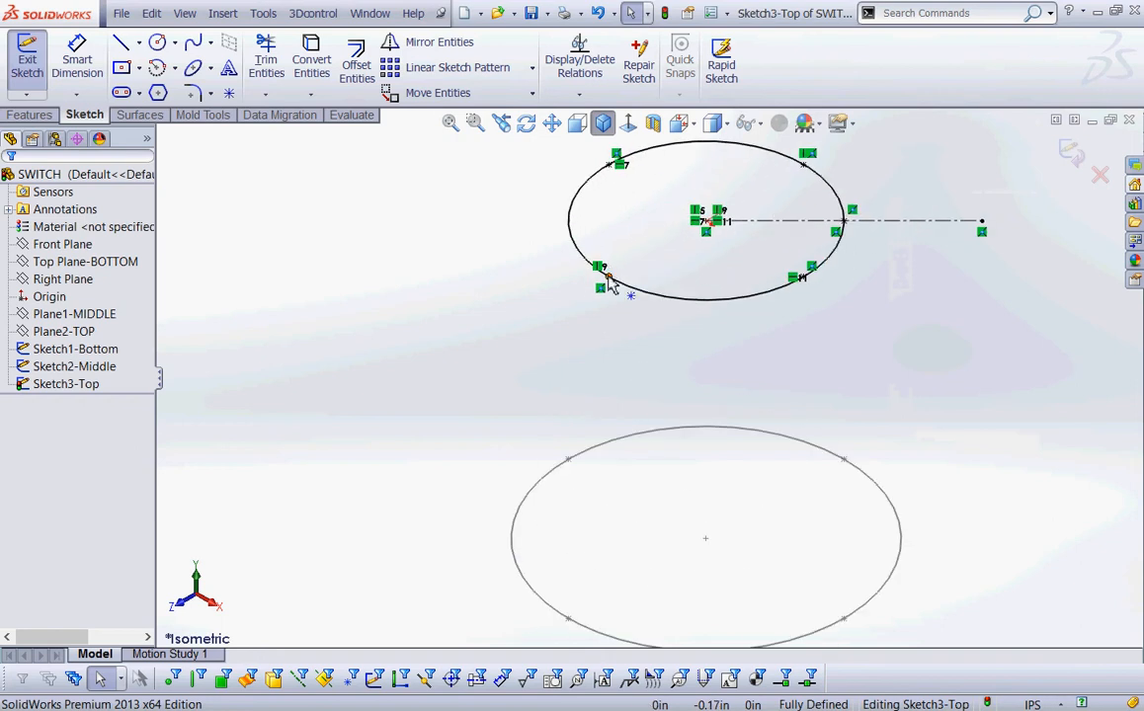
pyautogui.click(1072, 151)
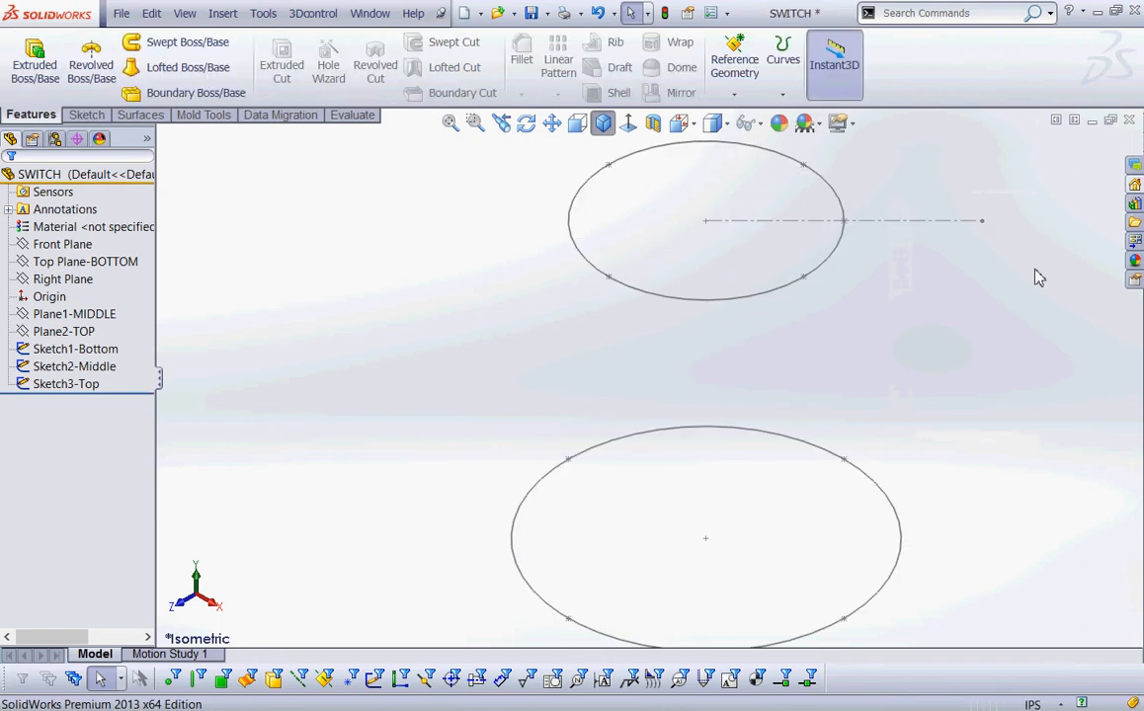
# - Sketch a 3-point arc on the Front Plane joining the top, middle and bottom profiles' points on the negative X side, and exit the sketch
pyautogui.press('z')
pyautogui.press('z')
pyautogui.click(62, 244)
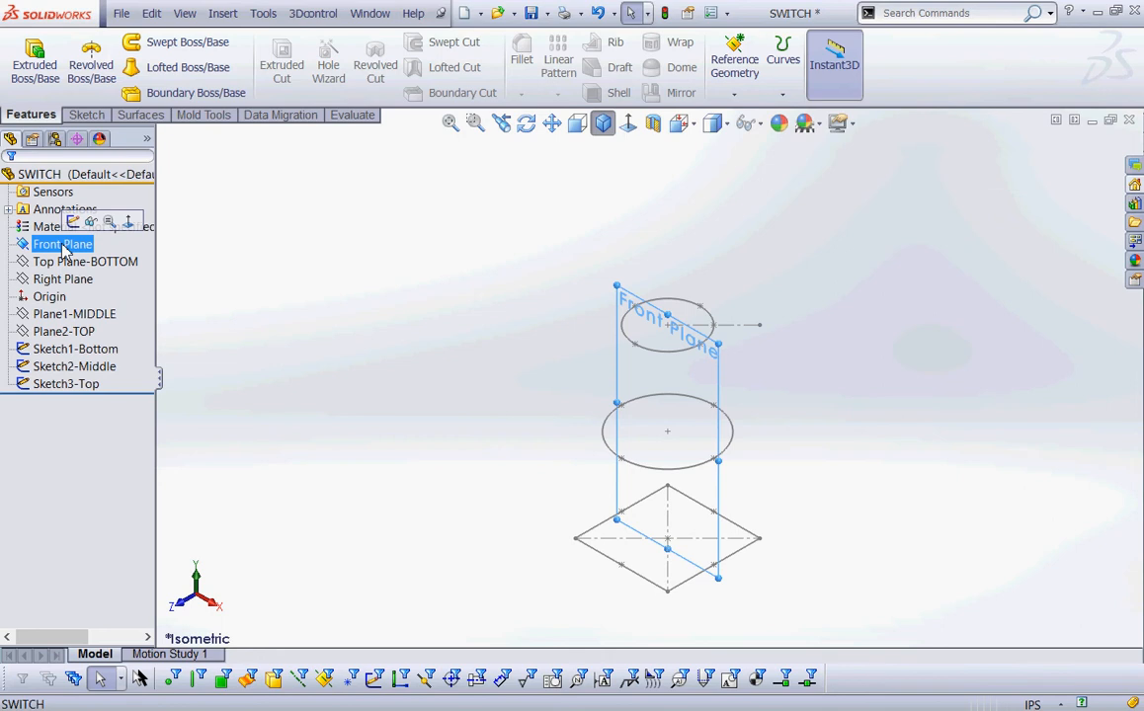
pyautogui.click(73, 221)
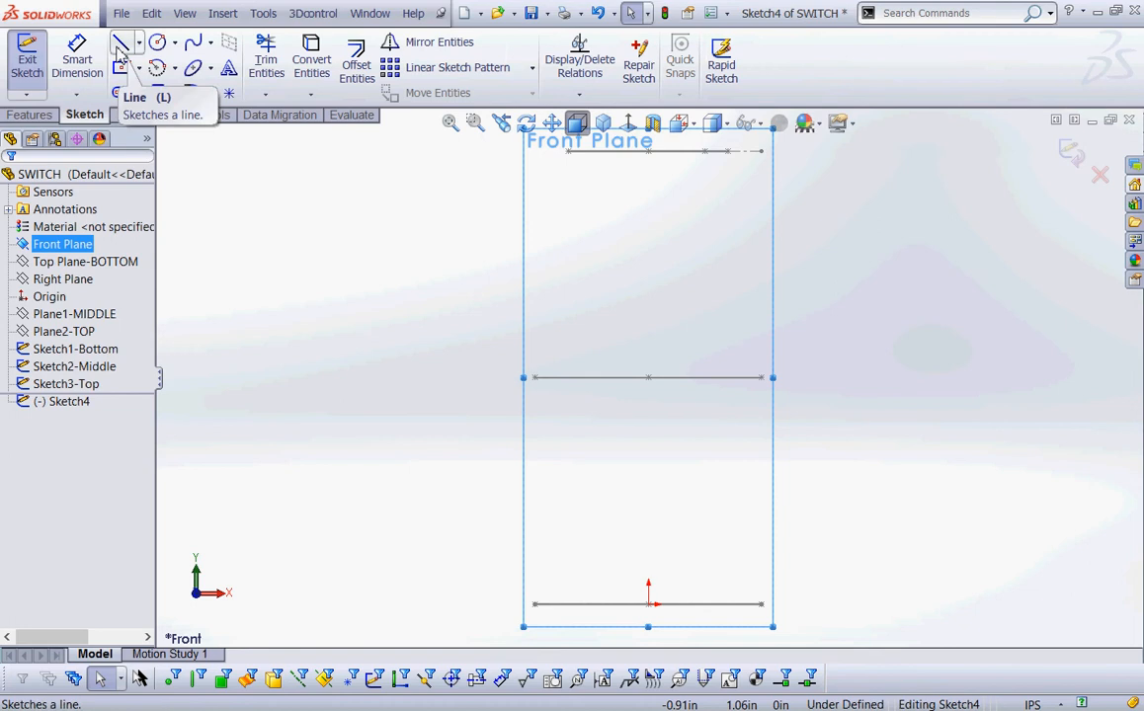
pyautogui.click(176, 71)
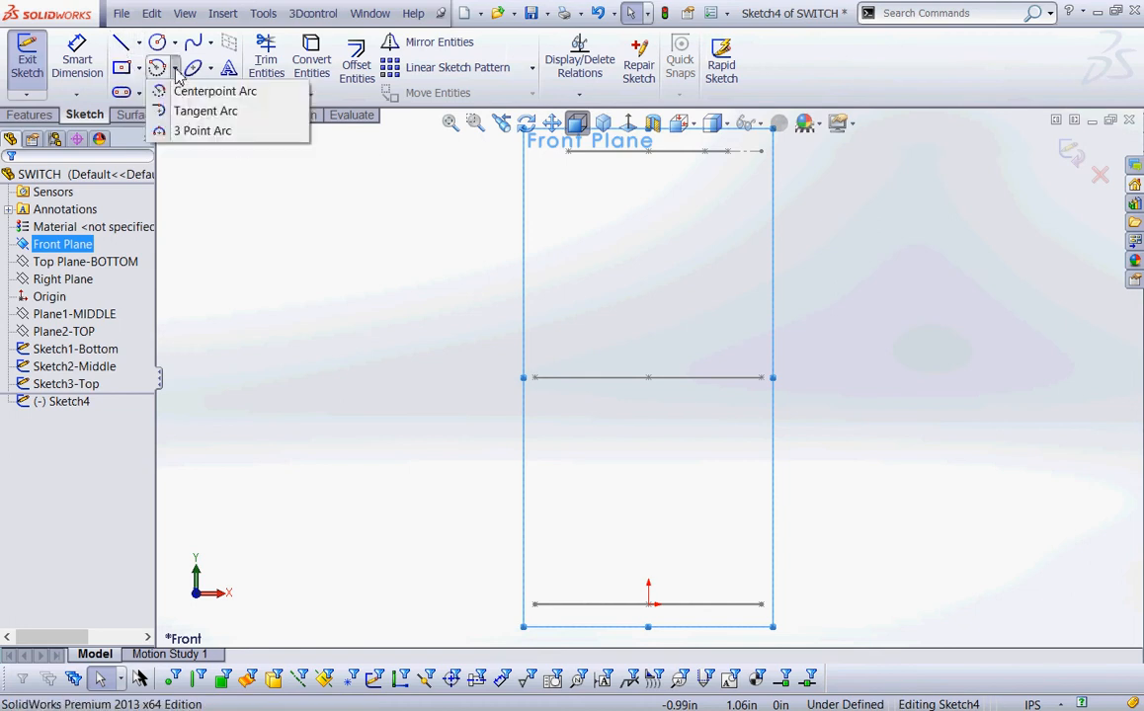
pyautogui.moveTo(195, 56)
pyautogui.moveTo(160, 67)
pyautogui.click(183, 131)
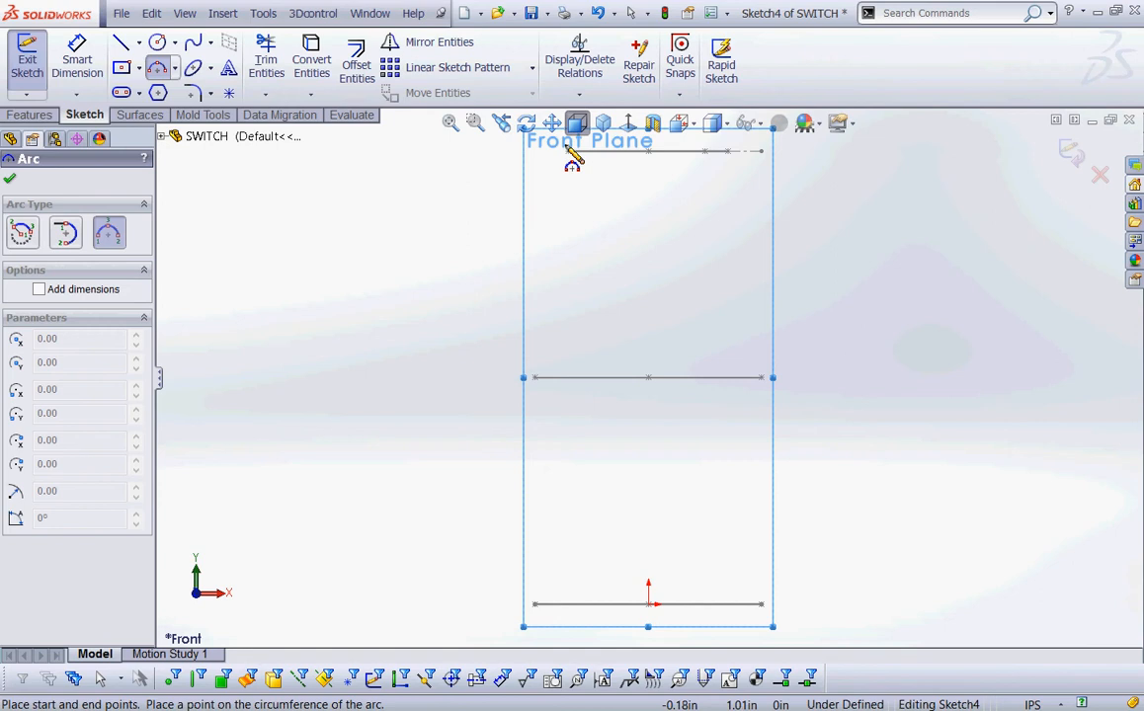
pyautogui.click(568, 151)
pyautogui.click(534, 604)
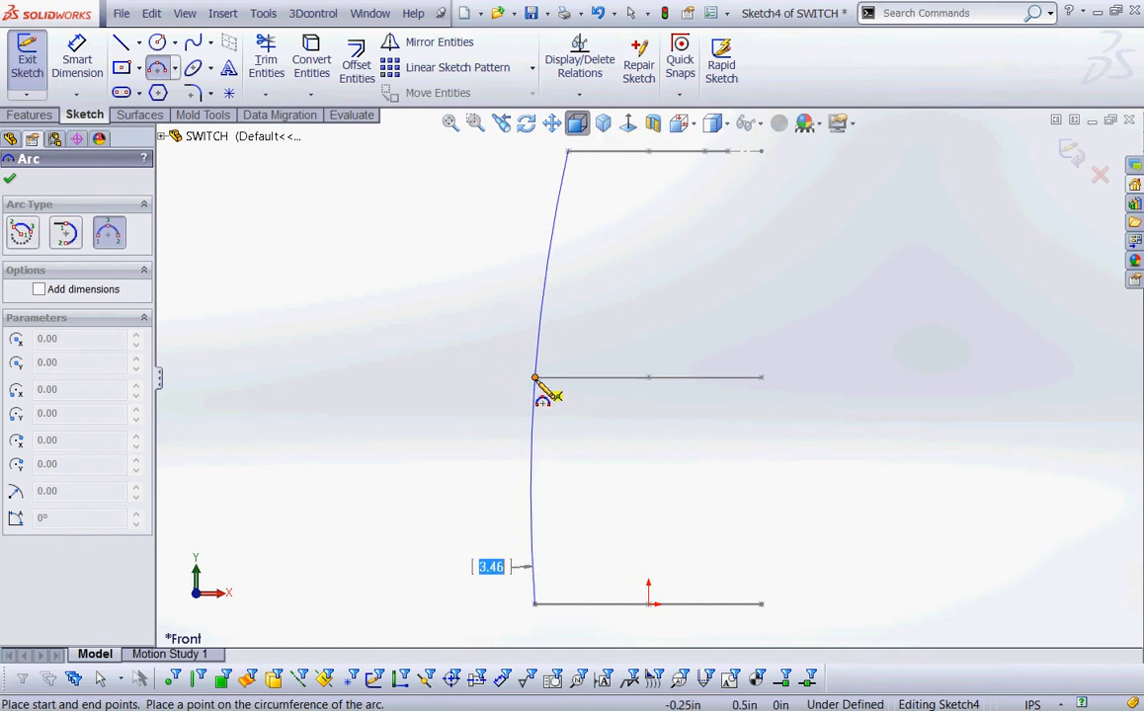
pyautogui.click(533, 379)
pyautogui.rightClick(331, 146)
pyautogui.click(374, 187)
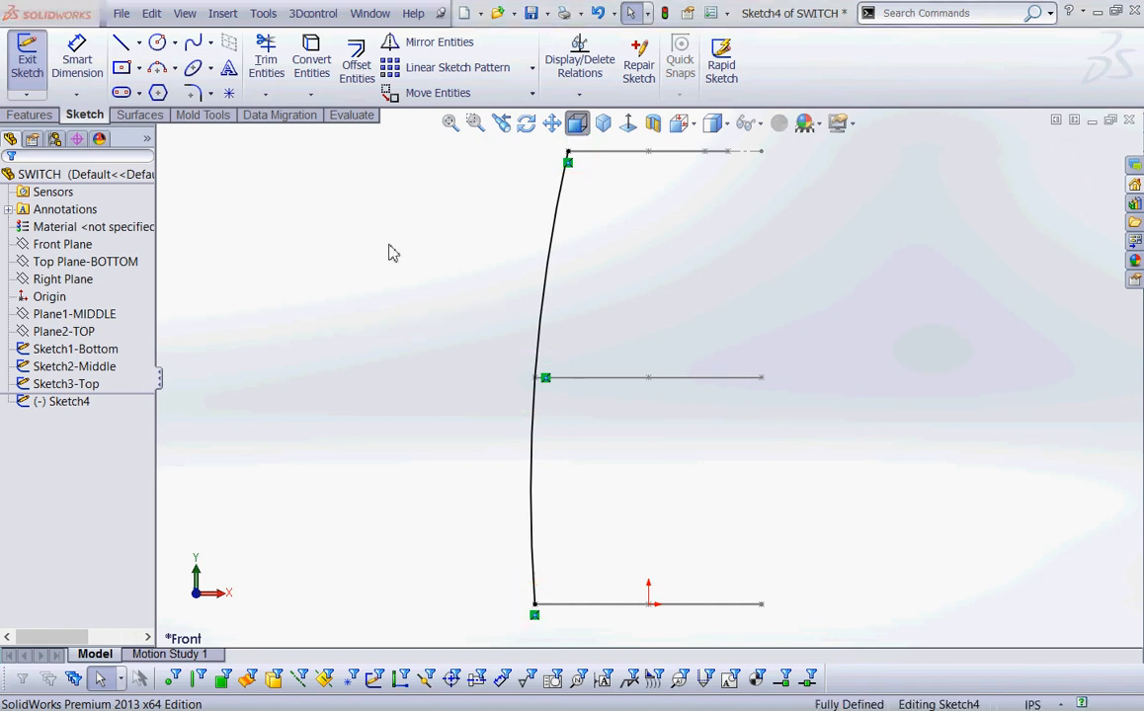
pyautogui.click(1076, 156)
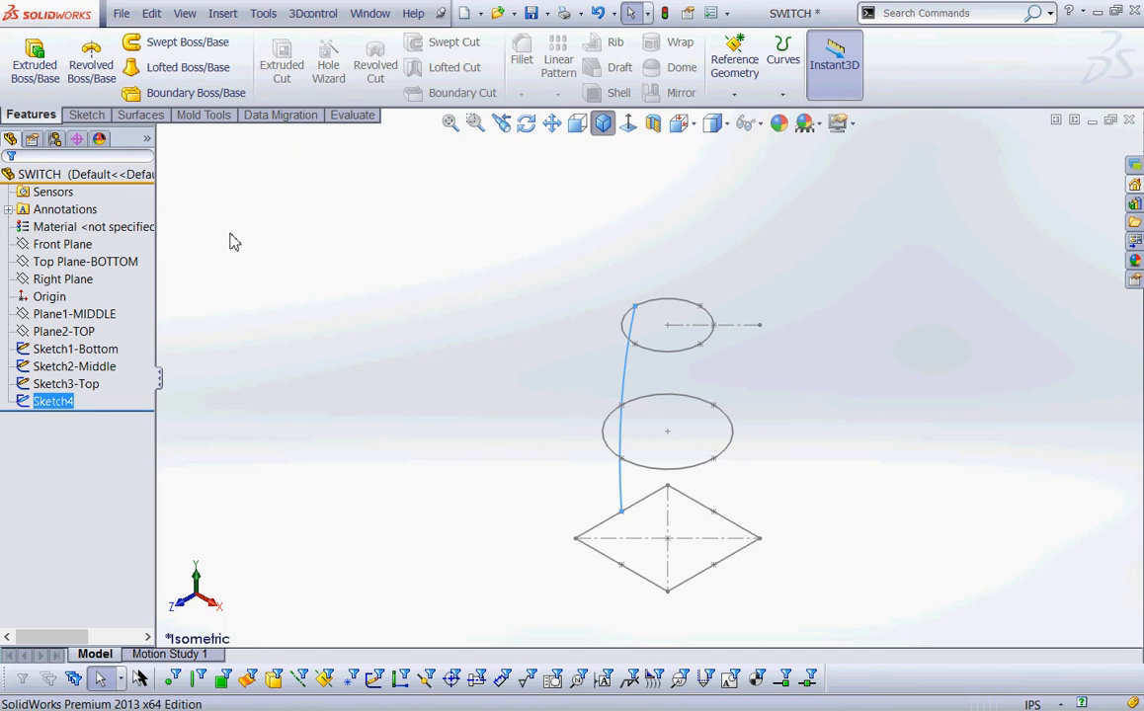
# - Rename the first guide curve sketch, Sketch4, as GC1
pyautogui.click(69, 405)
pyautogui.click(67, 405)
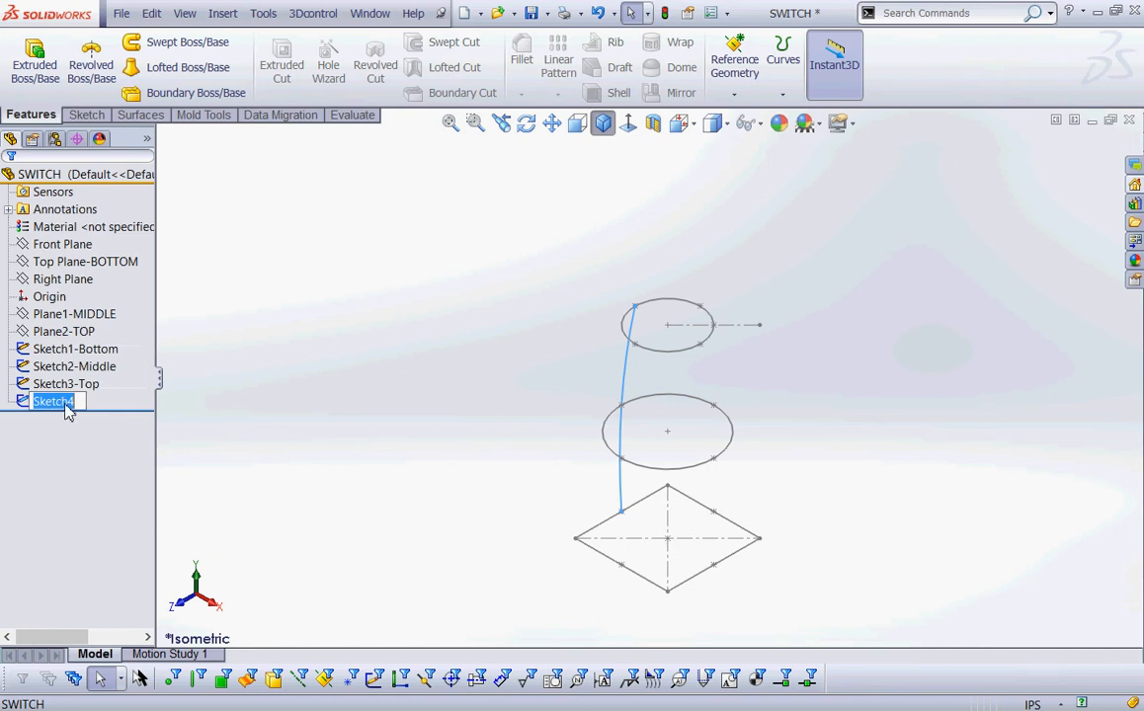
pyautogui.click(462, 353)
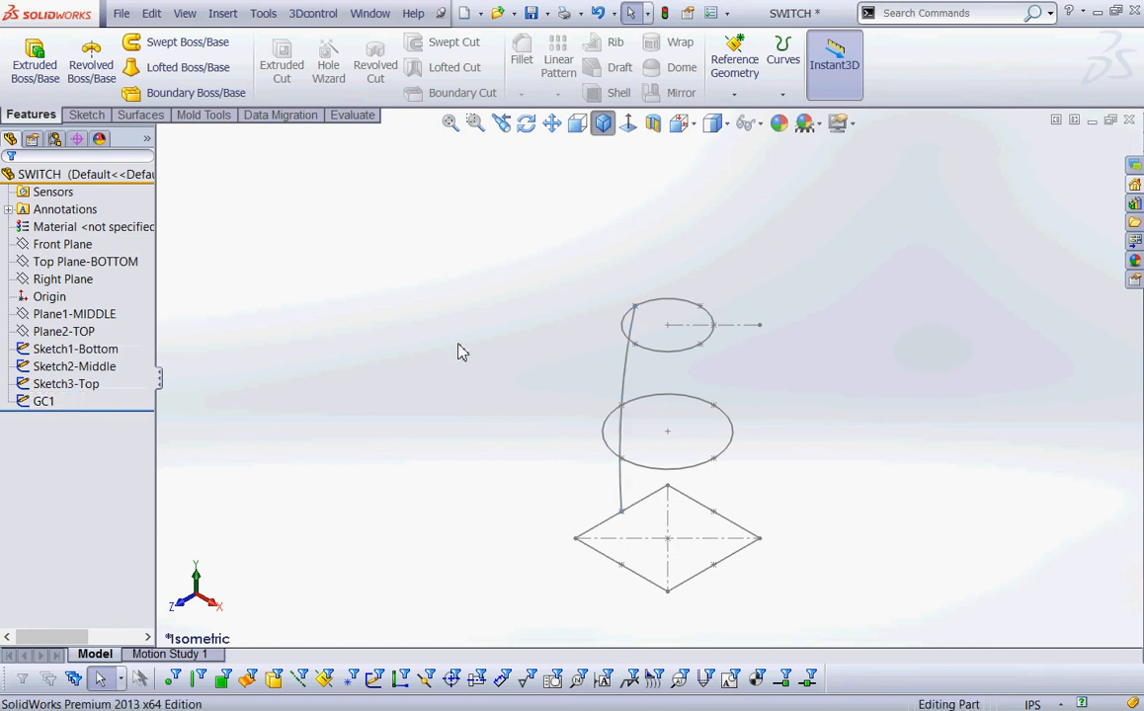
# - Sketch a second 3-point arc on the Front Plane joining the three profiles' points on the positive X side, and exit the sketch
pyautogui.click(62, 244)
pyautogui.click(85, 209)
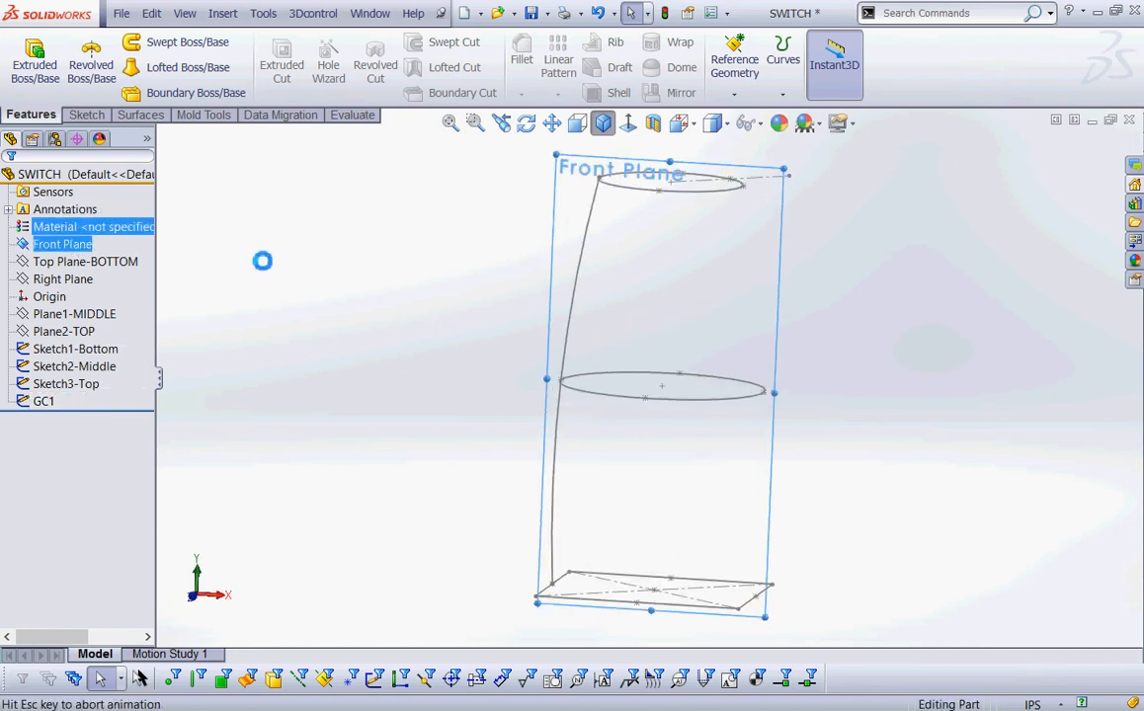
pyautogui.click(159, 70)
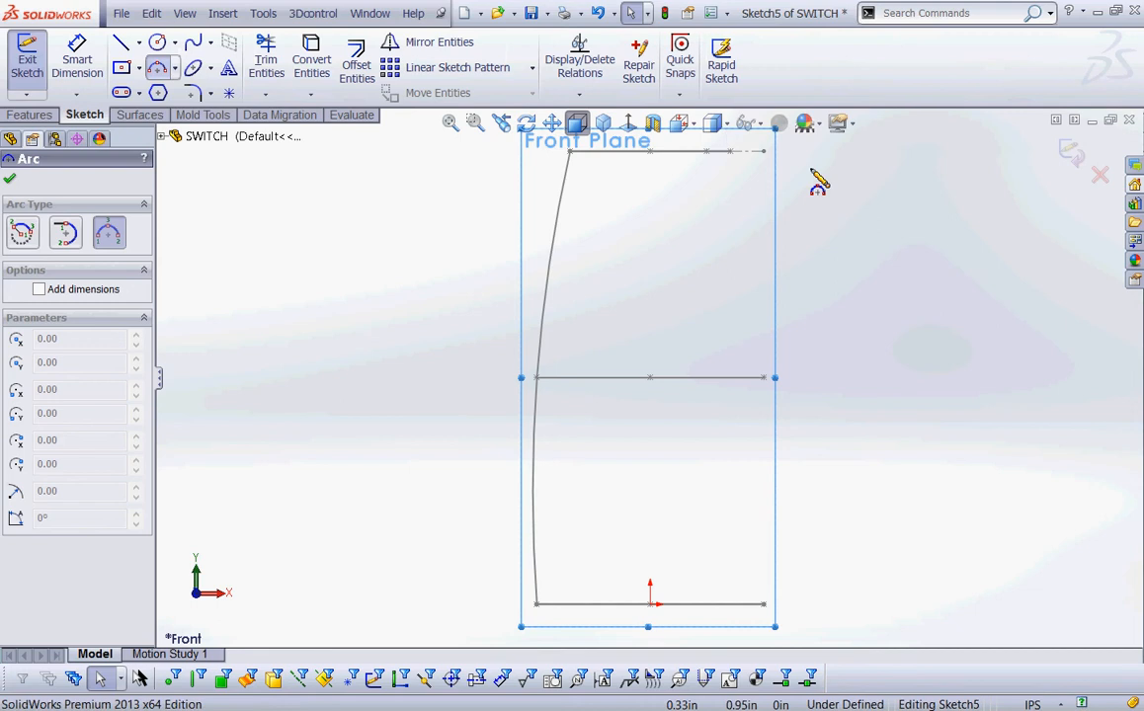
pyautogui.click(731, 152)
pyautogui.click(764, 604)
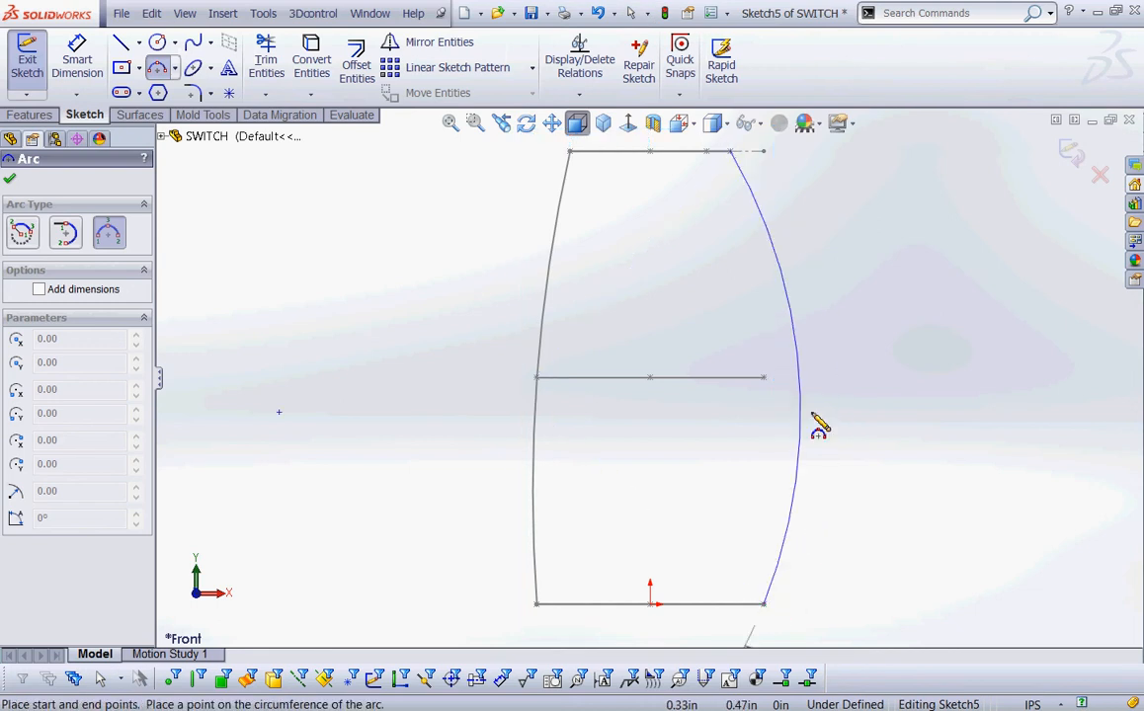
pyautogui.click(765, 378)
pyautogui.rightClick(837, 170)
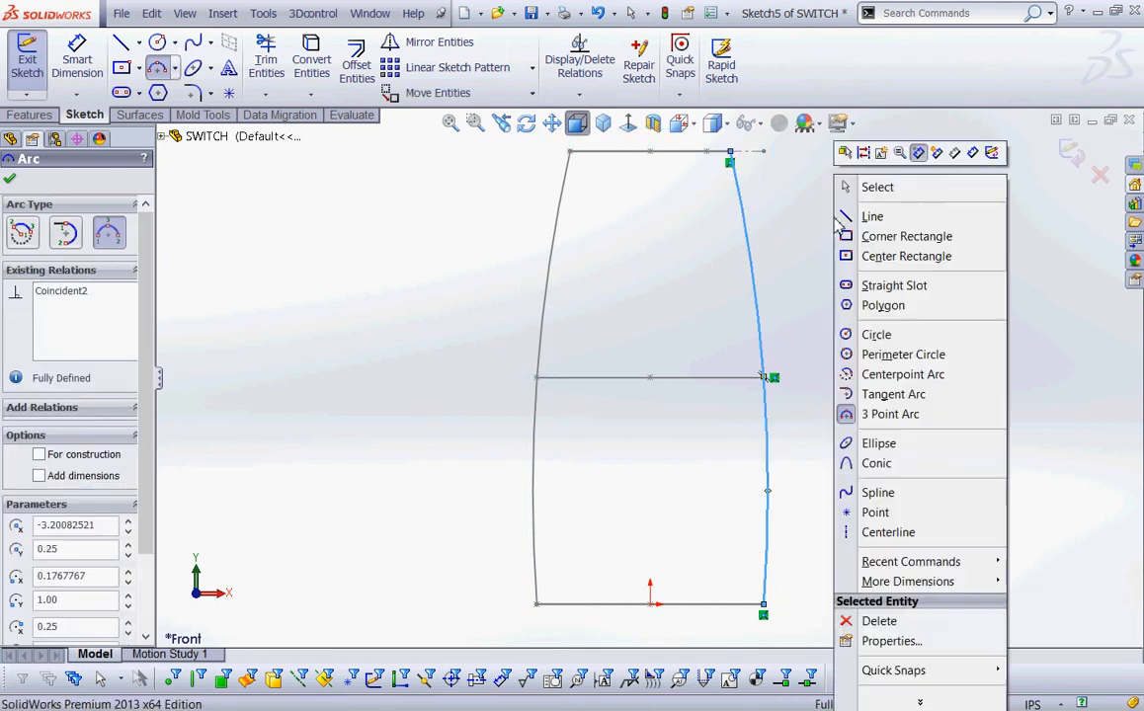
pyautogui.click(886, 194)
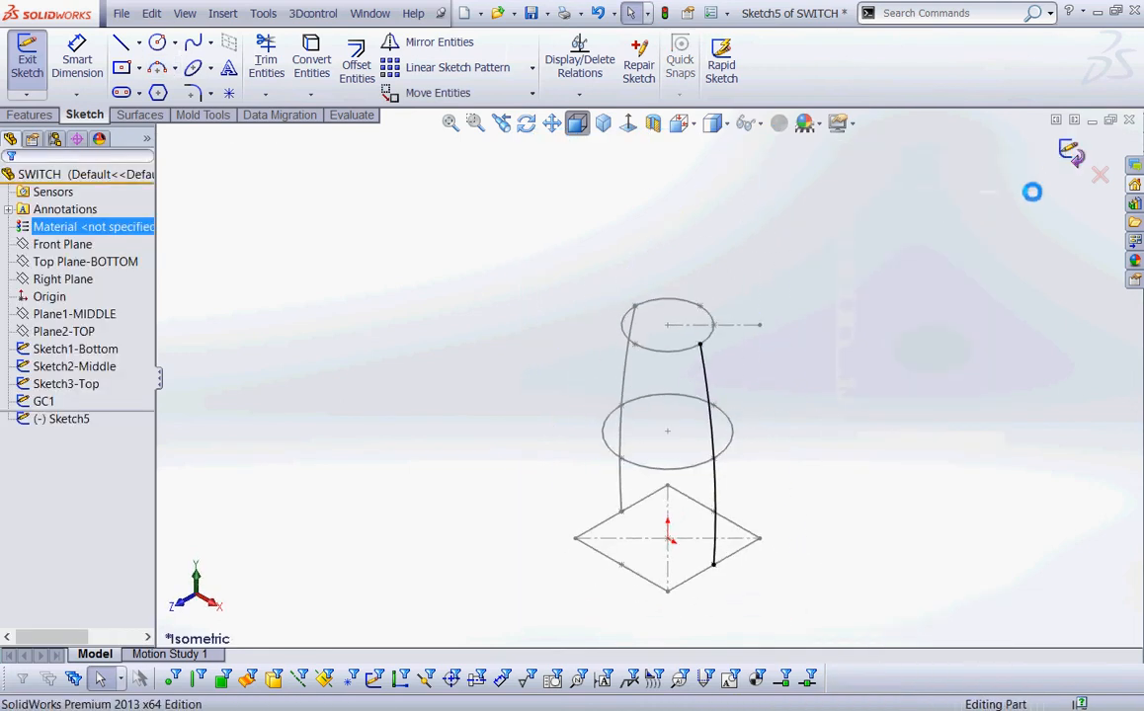
pyautogui.click(27, 59)
# - Rename the second guide curve sketch, Sketch5, as gc2
pyautogui.click(57, 423)
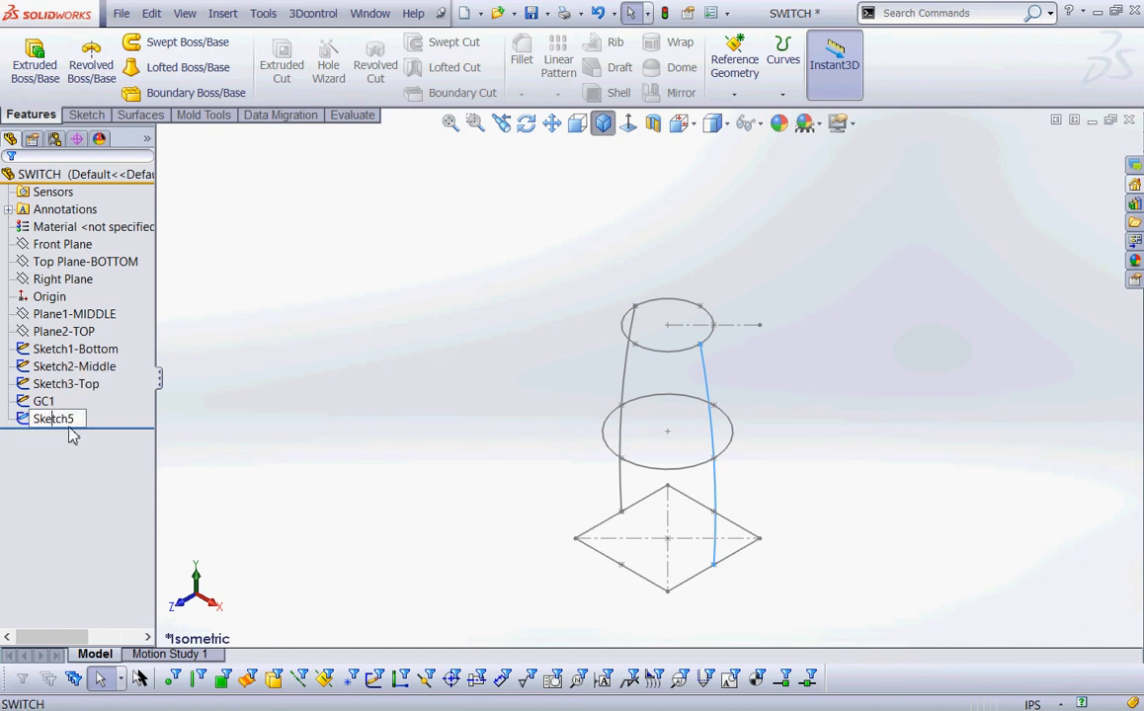
pyautogui.click(71, 420)
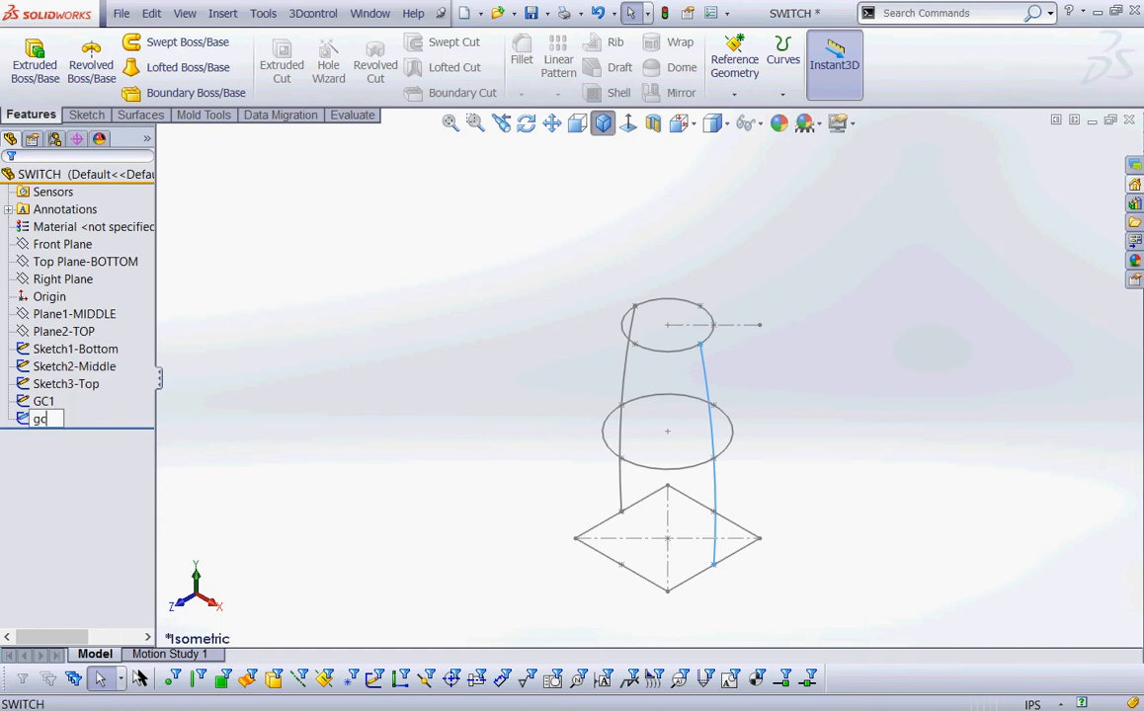
pyautogui.click(303, 356)
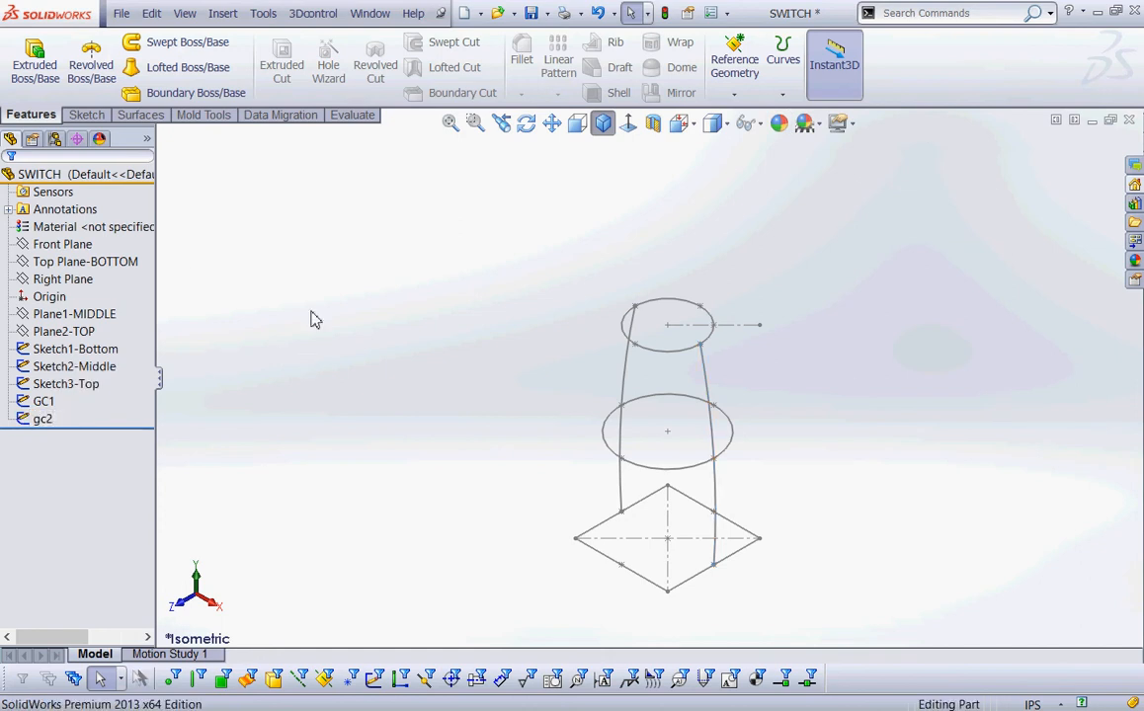
# - Sketch a spline on the Right Plane through the three profiles' points on the positive Z side, ending slightly below the bottom profile
pyautogui.click(62, 279)
pyautogui.click(81, 262)
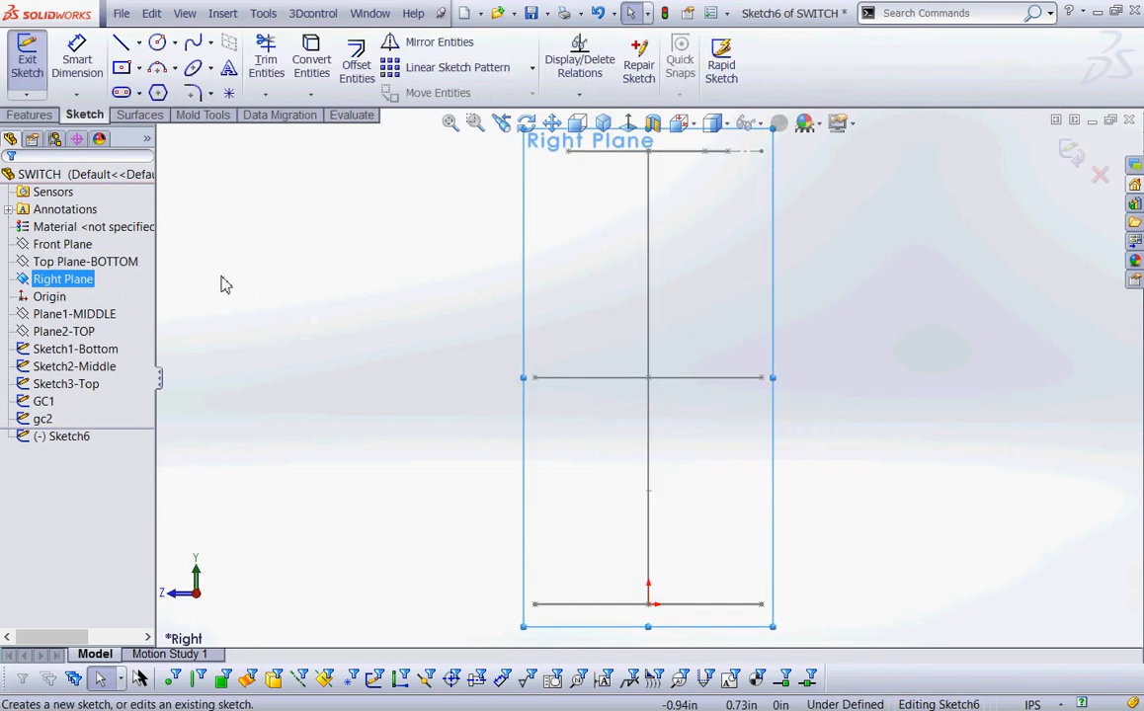
pyautogui.click(193, 42)
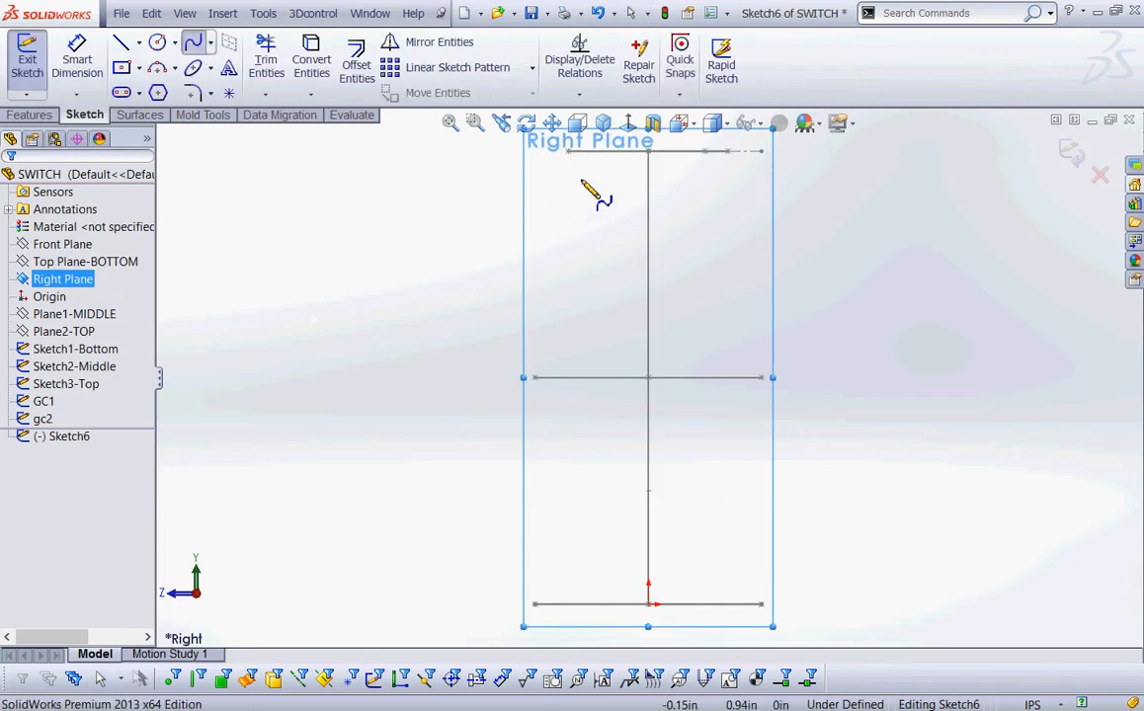
pyautogui.click(567, 150)
pyautogui.click(534, 378)
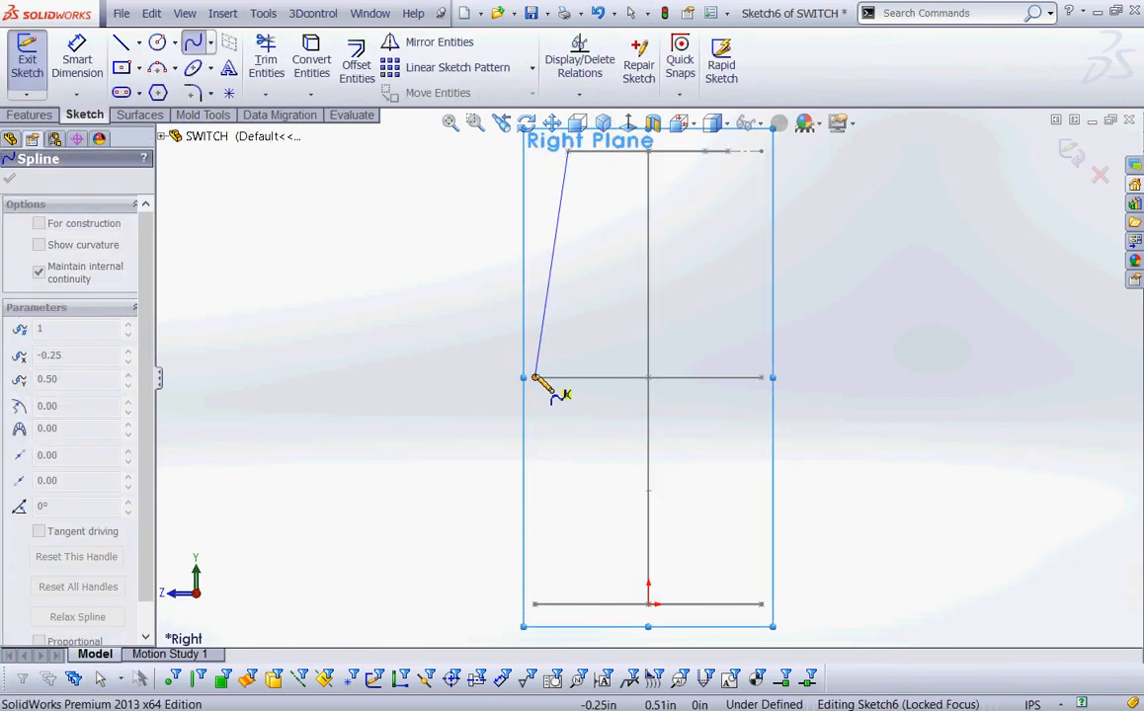
pyautogui.click(534, 605)
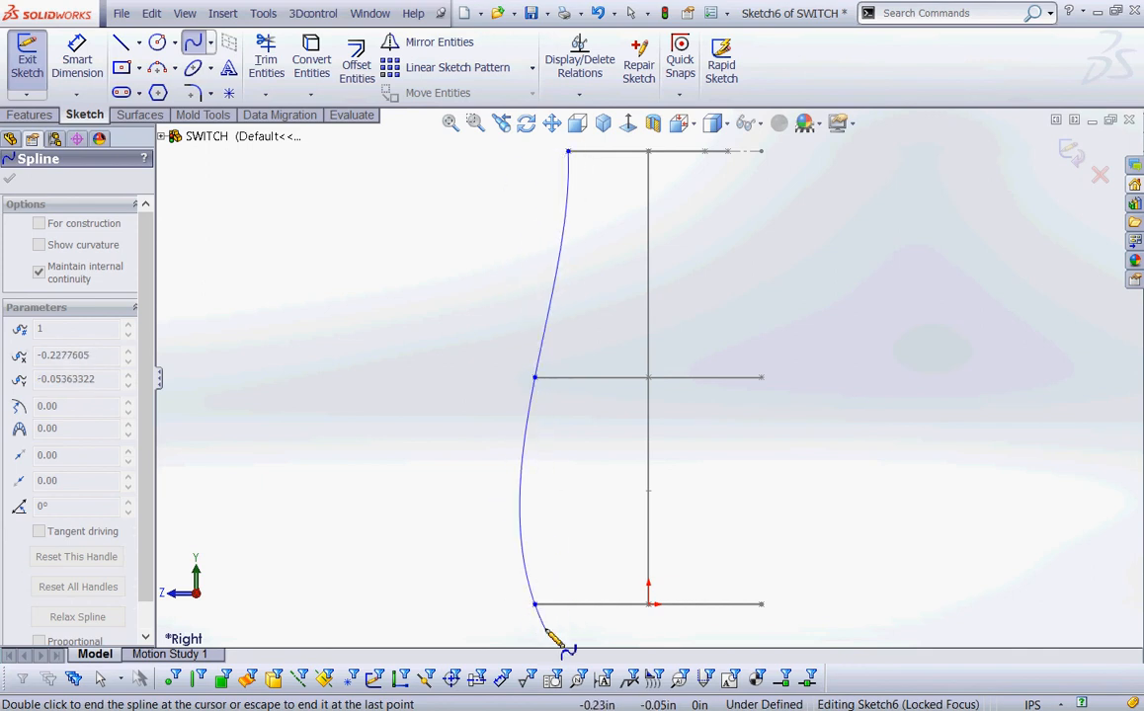
pyautogui.rightClick(553, 630)
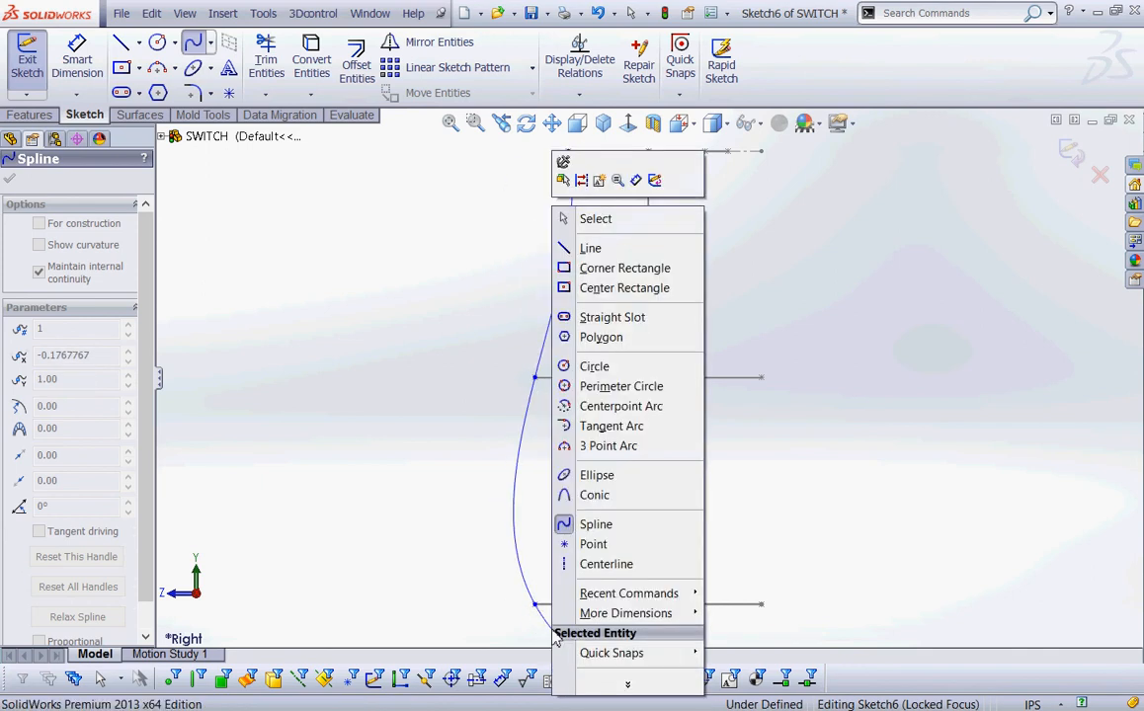
pyautogui.click(581, 219)
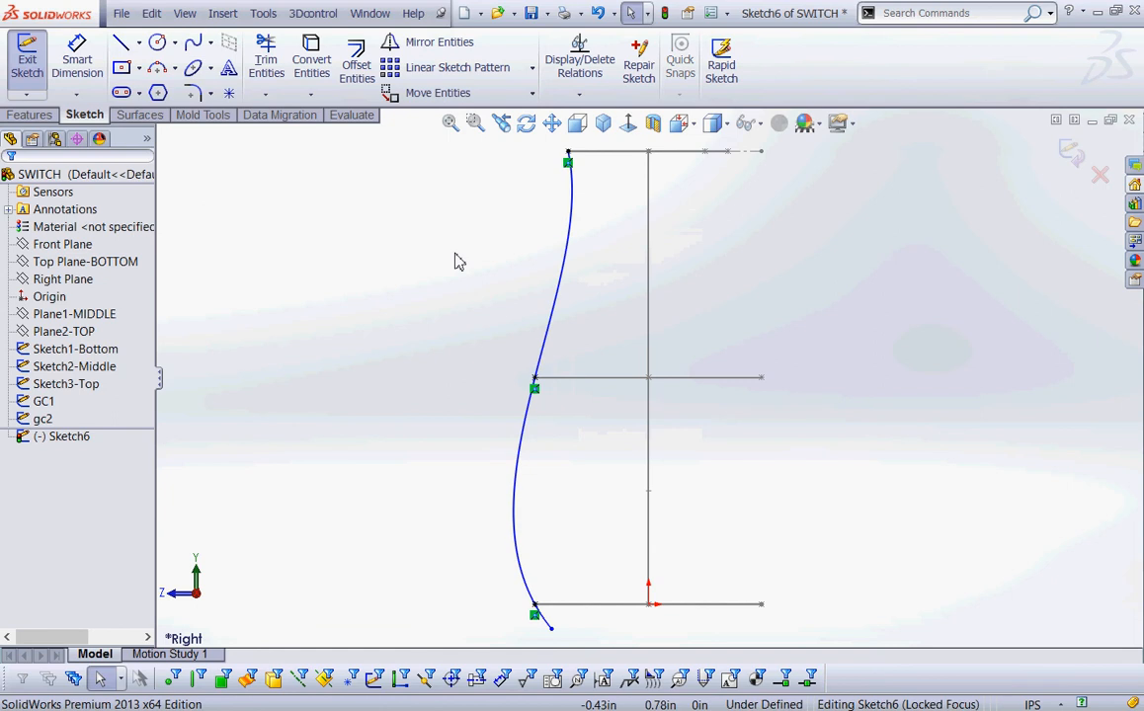
# - Try to add a coincident relation between the spline's loose lower end and its point on the bottom profile
pyautogui.scroll(-5, 583, 642)
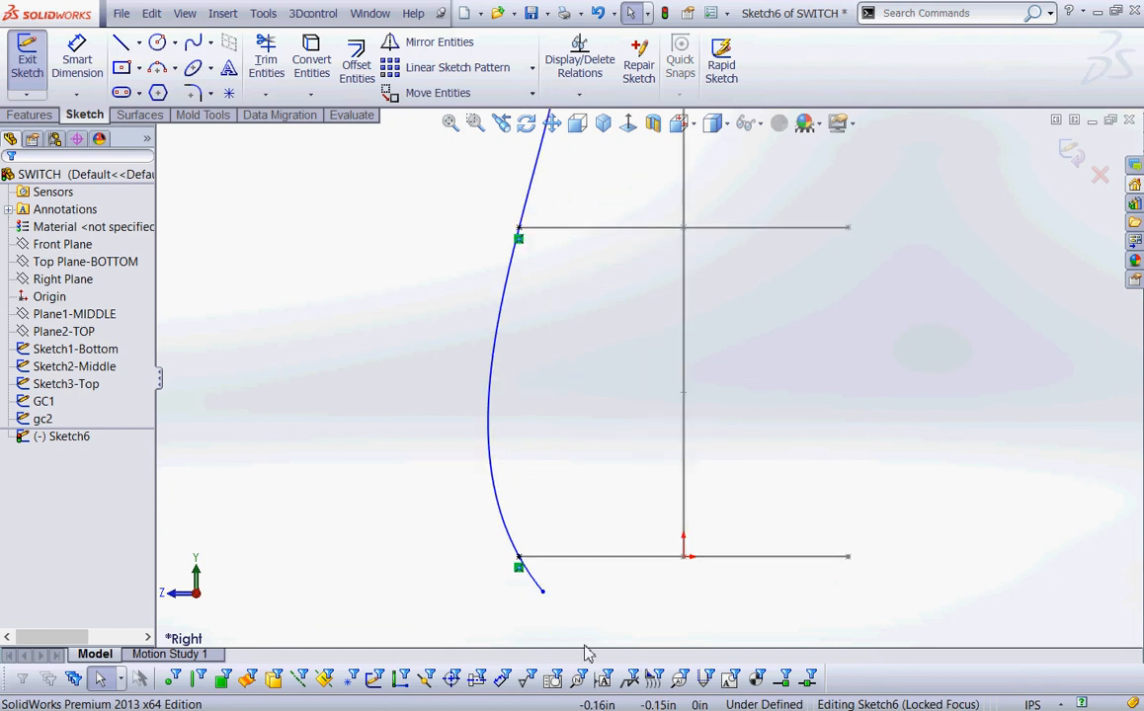
pyautogui.click(579, 94)
pyautogui.click(593, 126)
pyautogui.click(527, 492)
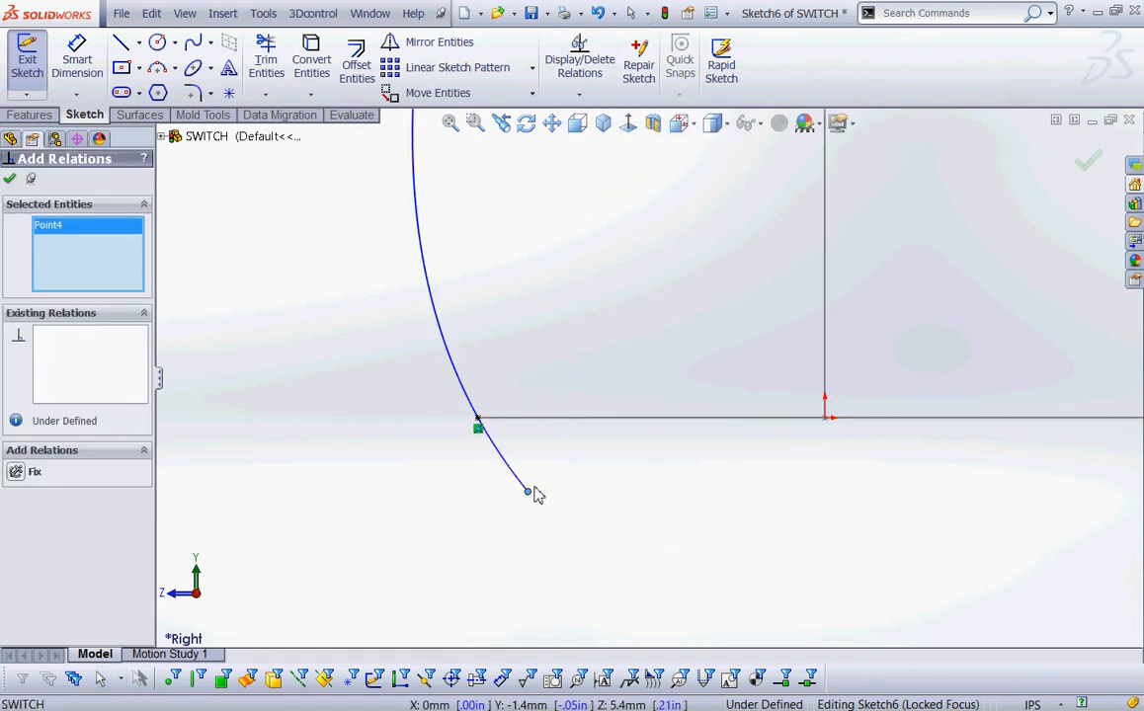
pyautogui.click(477, 421)
pyautogui.click(22, 509)
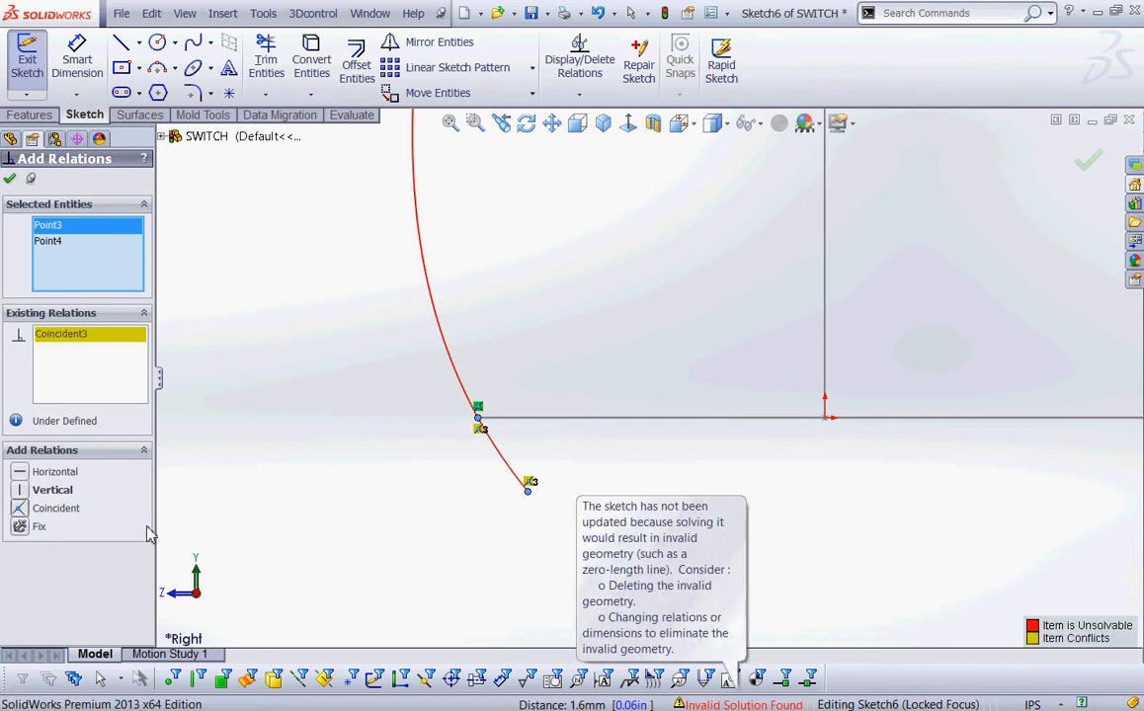
pyautogui.click(10, 179)
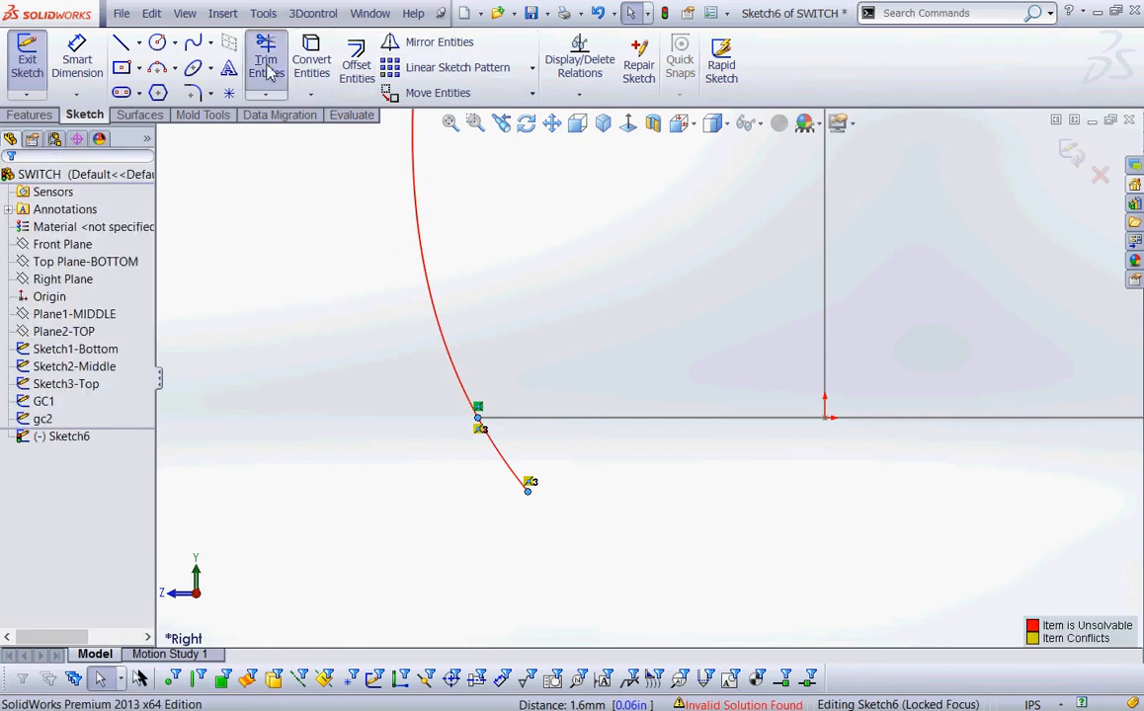
# - Try to power trim the spline's overhang below the bottom profile, and undo the trim
pyautogui.click(20, 293)
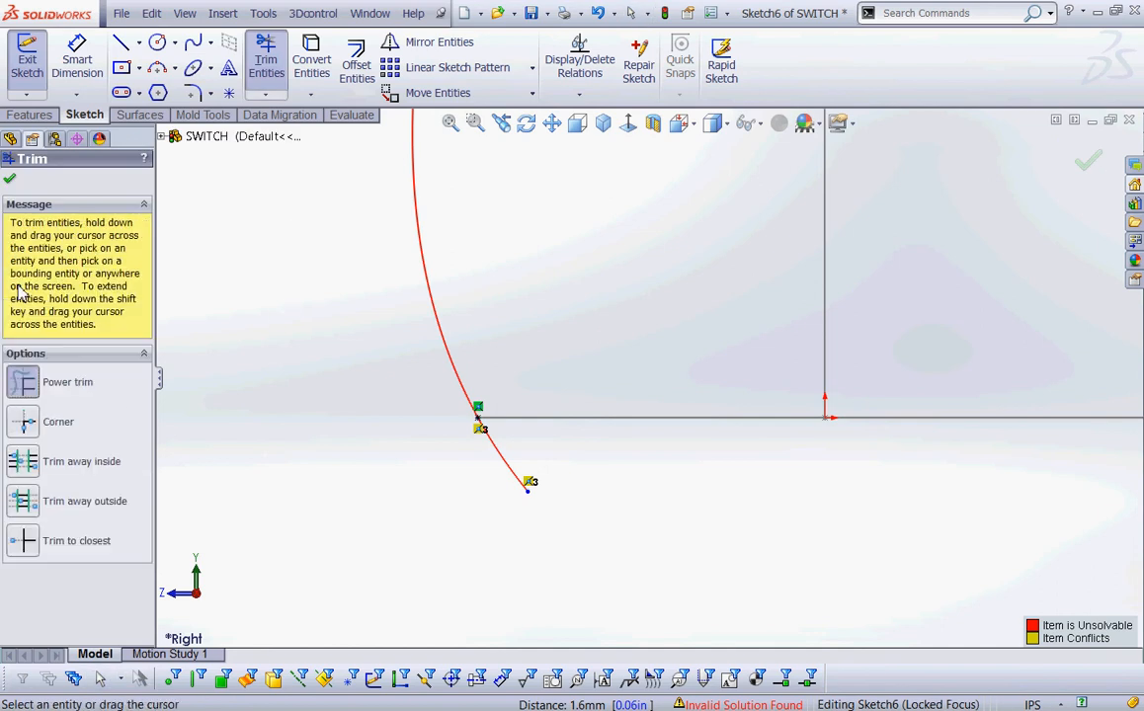
pyautogui.moveTo(583, 459)
pyautogui.mouseDown()
pyautogui.moveTo(467, 485)
pyautogui.moveTo(567, 462)
pyautogui.moveTo(482, 490)
pyautogui.mouseUp()
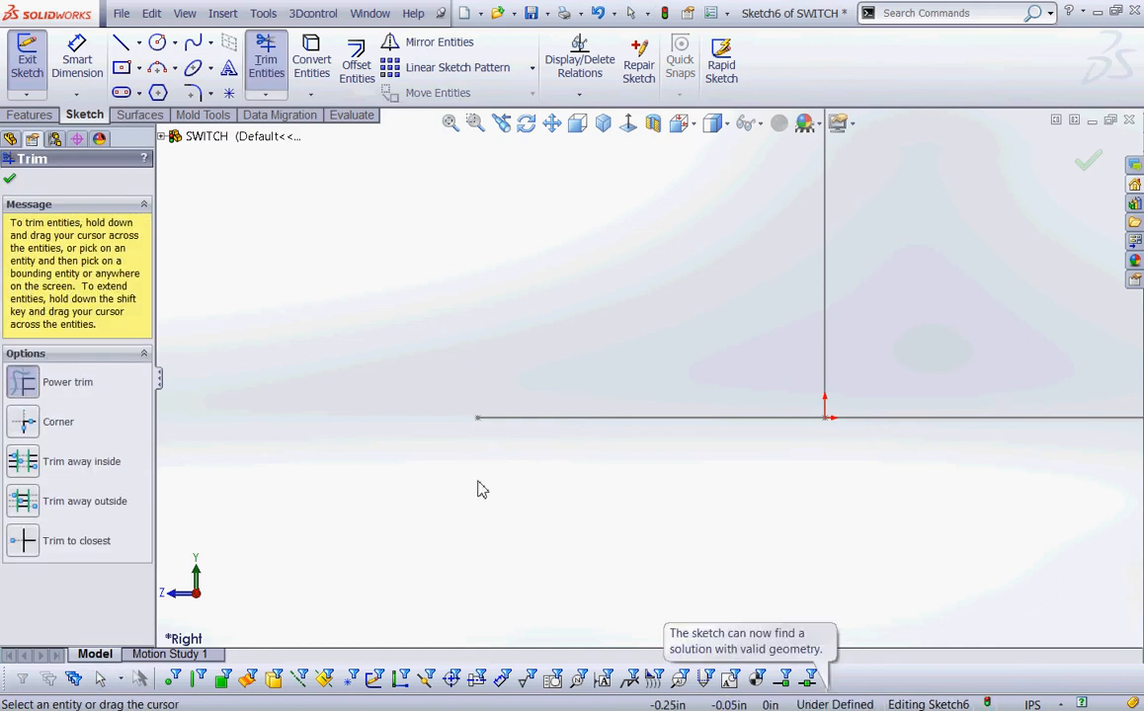
pyautogui.hotkey('ctrl', 'z')
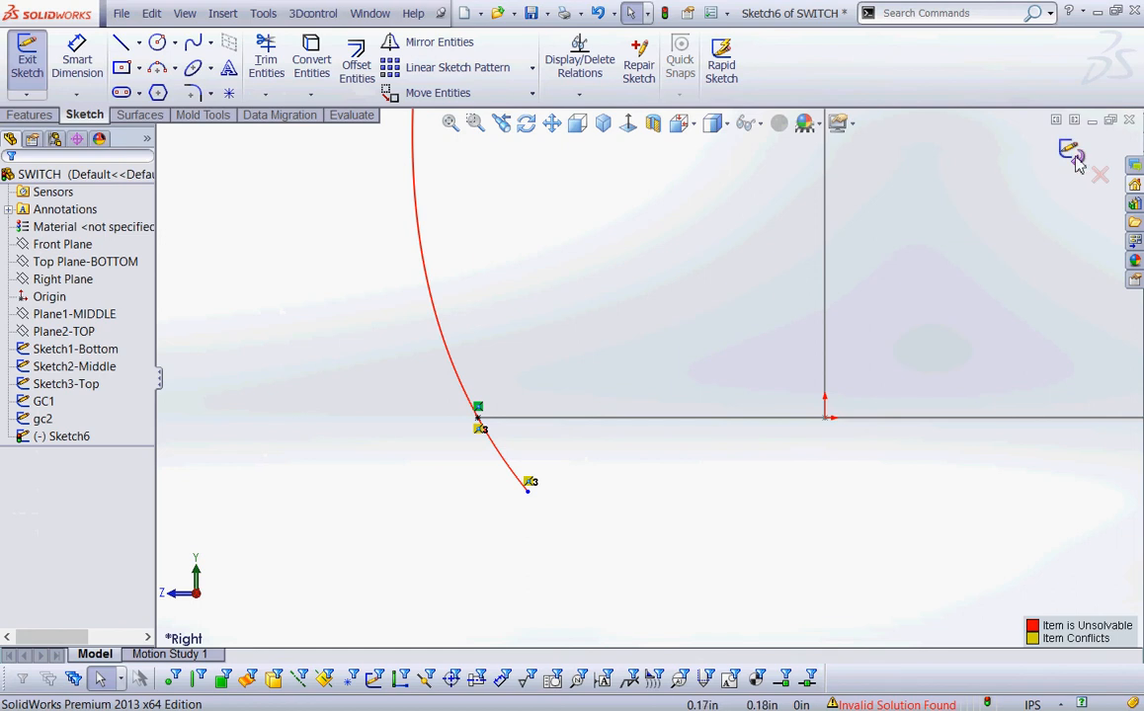
# - Select the conflicting point at the bottom profile and undo the coincident relation that over-defines the spline
pyautogui.rightClick(480, 432)
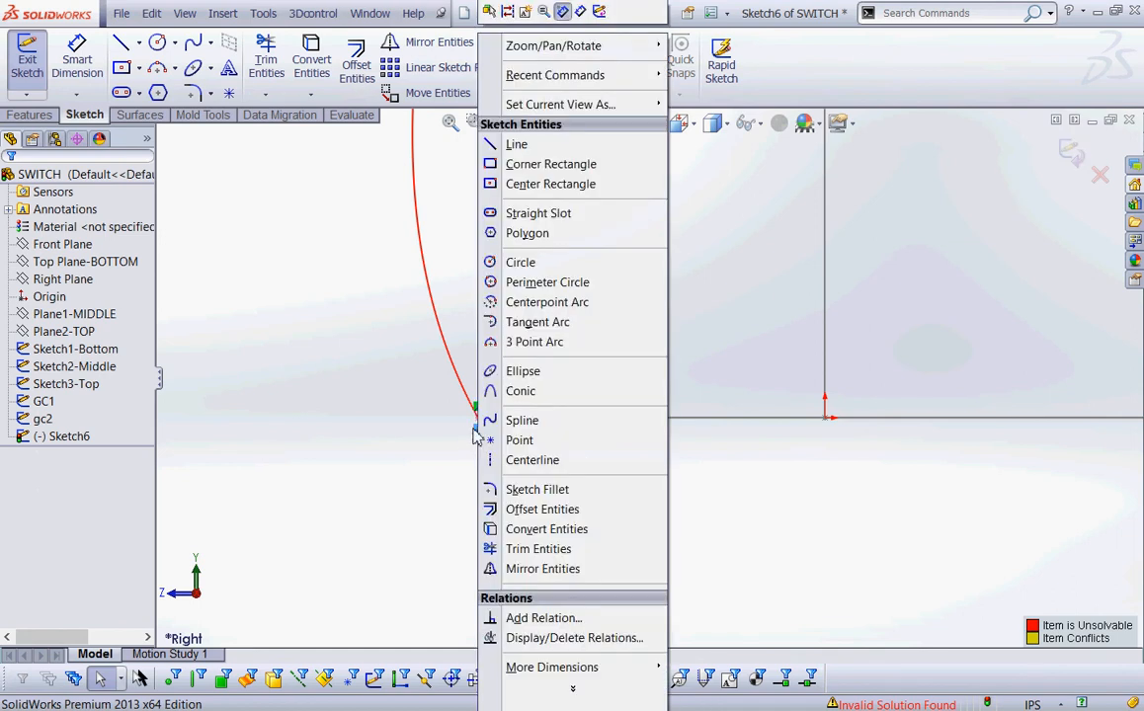
pyautogui.click(465, 439)
pyautogui.click(480, 432)
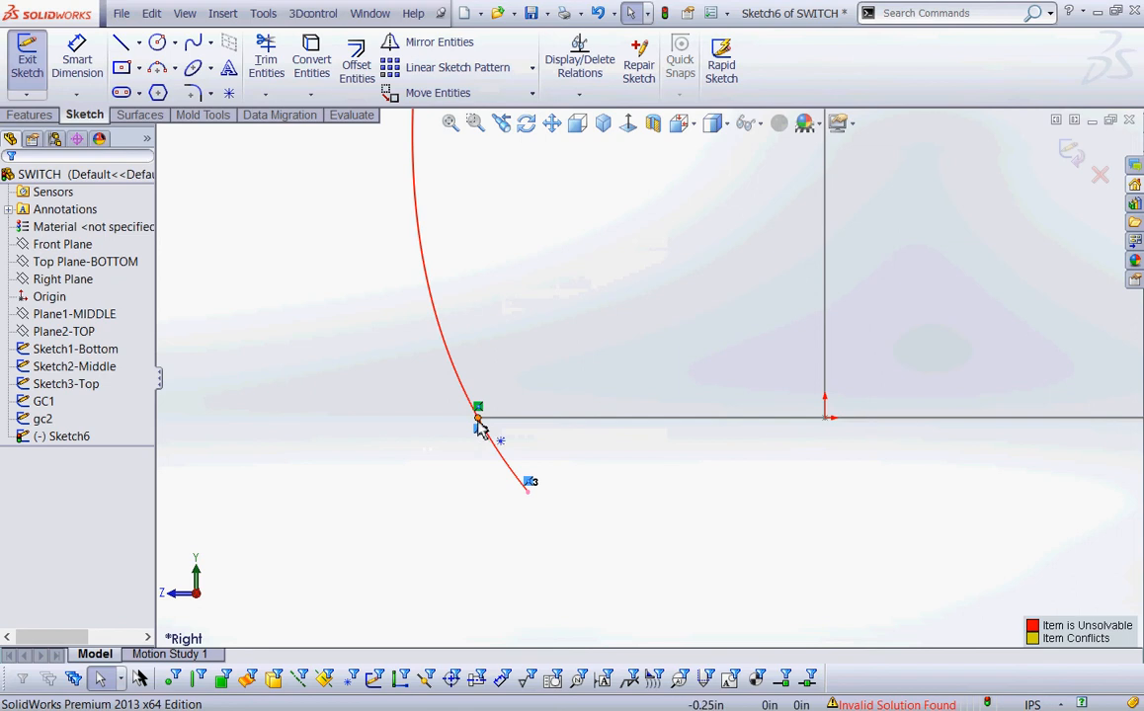
pyautogui.rightClick(481, 415)
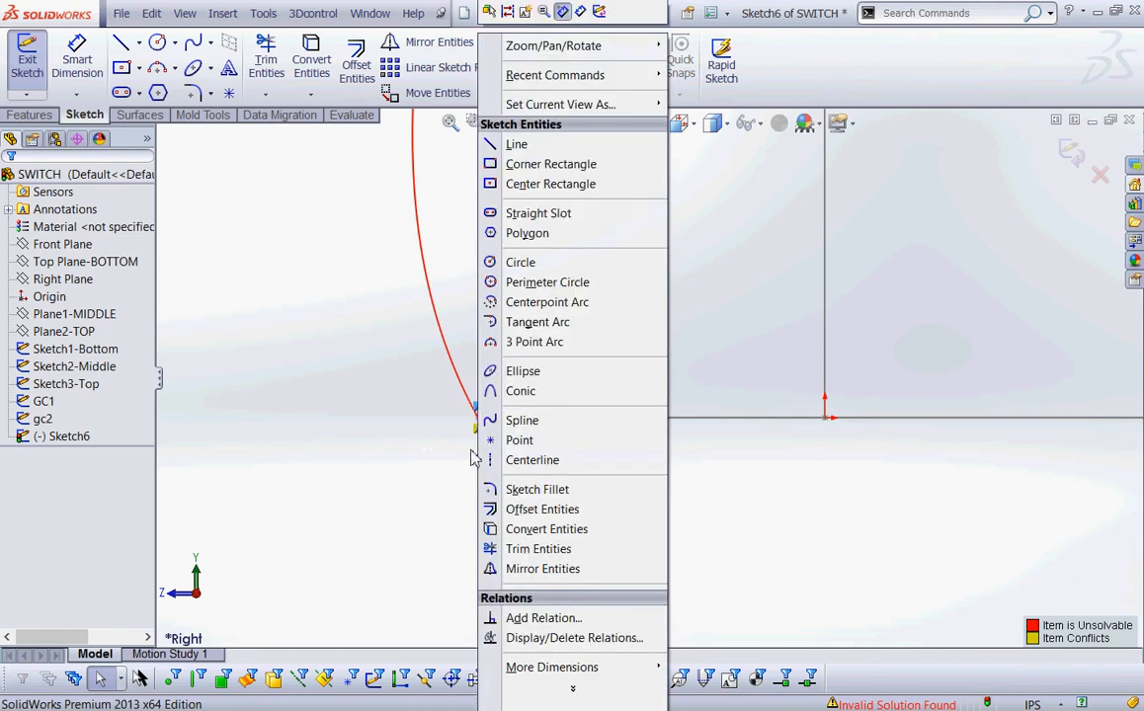
pyautogui.click(440, 425)
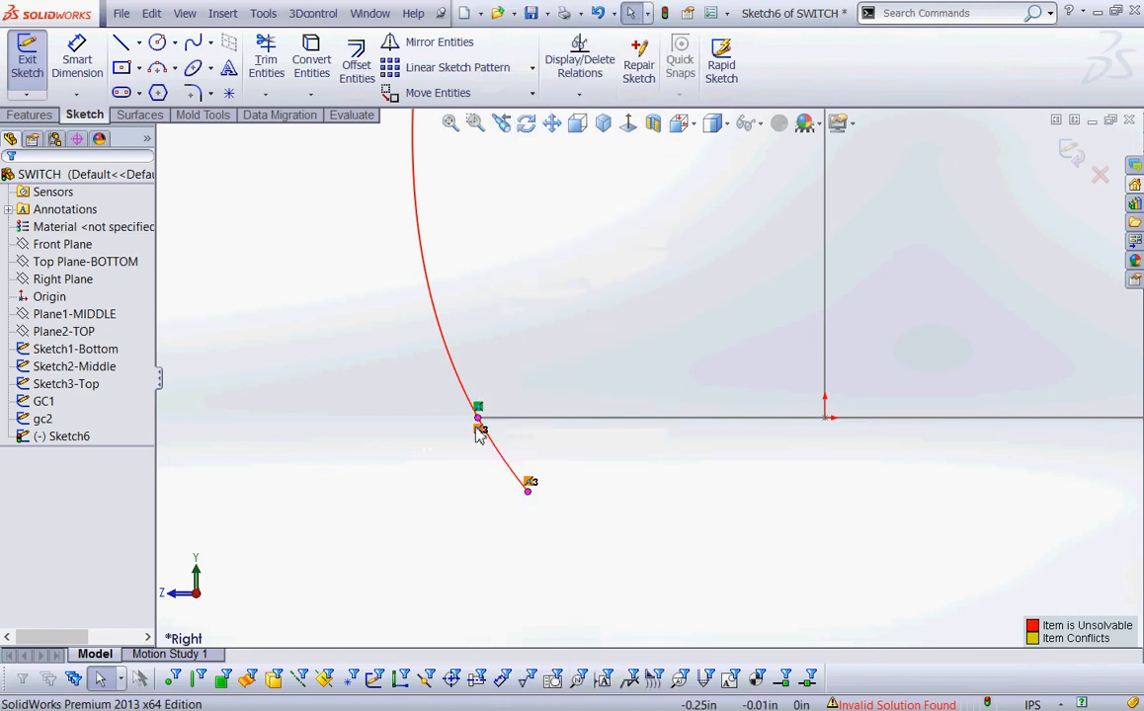
pyautogui.click(478, 423)
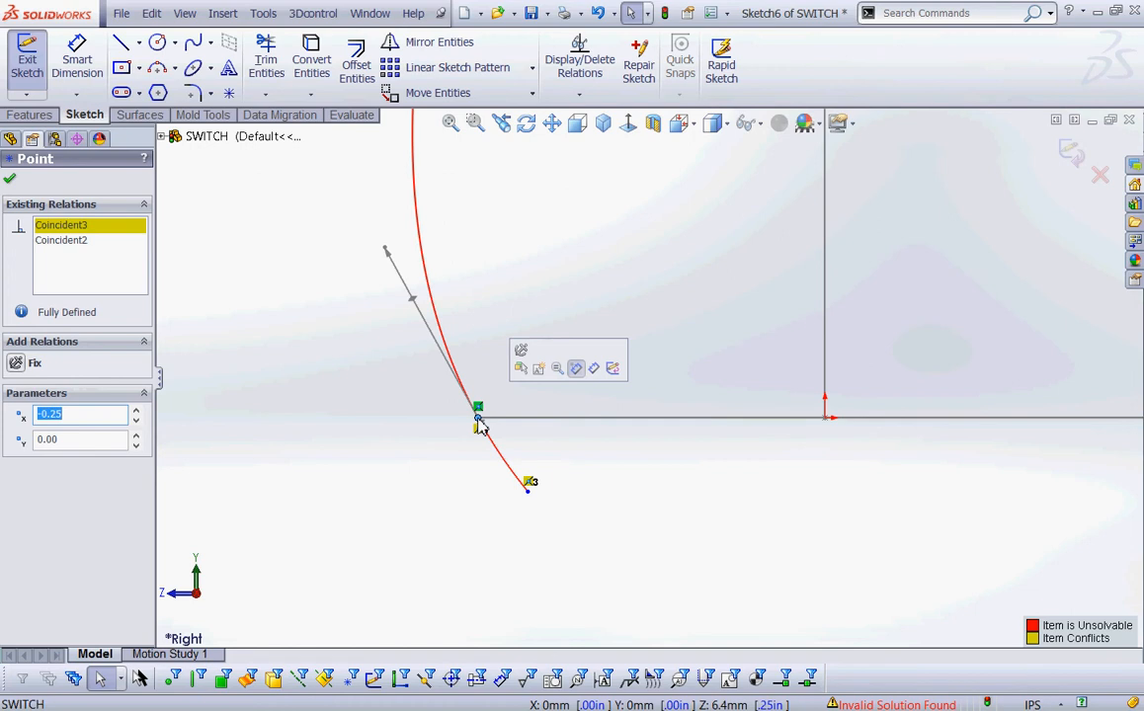
pyautogui.hotkey('ctrl', 'z')
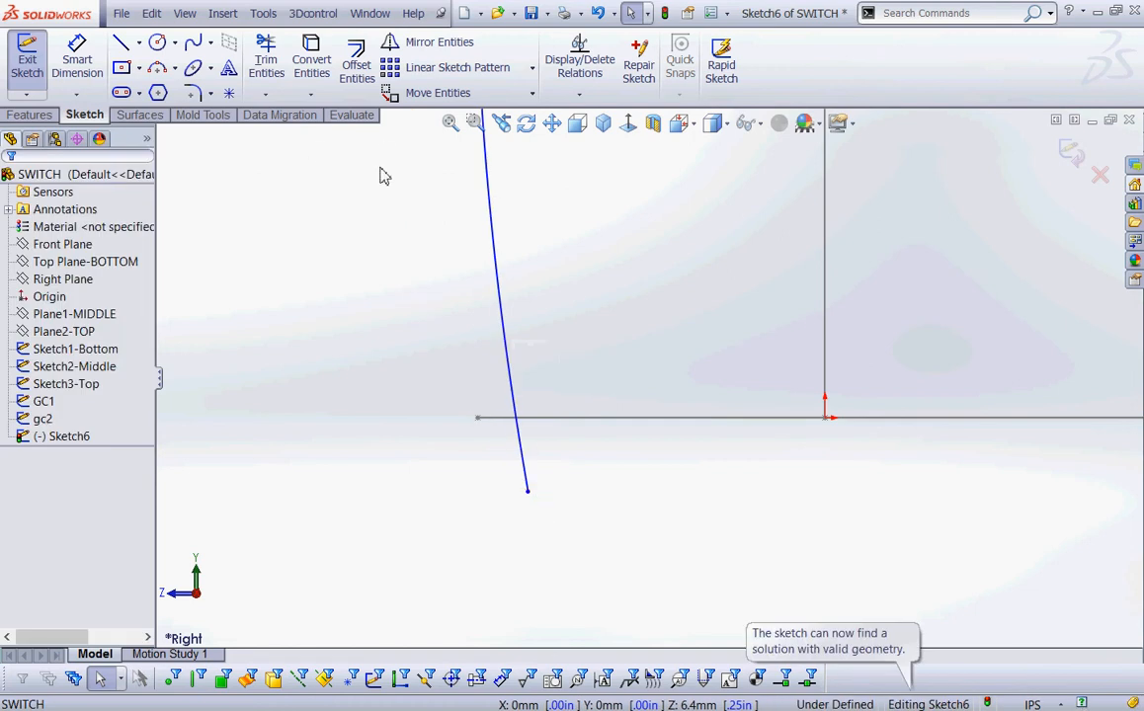
# - Make the spline's lower endpoint coincident with the bottom profile's point on the positive Z side, and exit the sketch
pyautogui.click(580, 94)
pyautogui.click(602, 201)
pyautogui.click(528, 491)
pyautogui.click(517, 450)
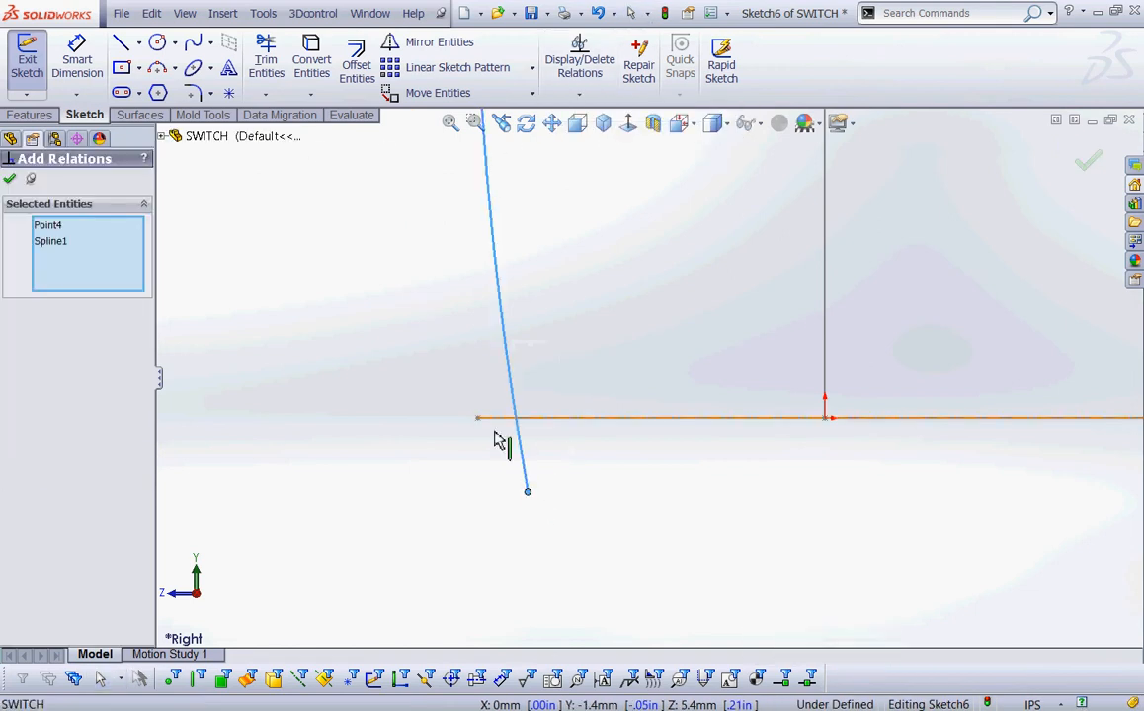
pyautogui.click(479, 420)
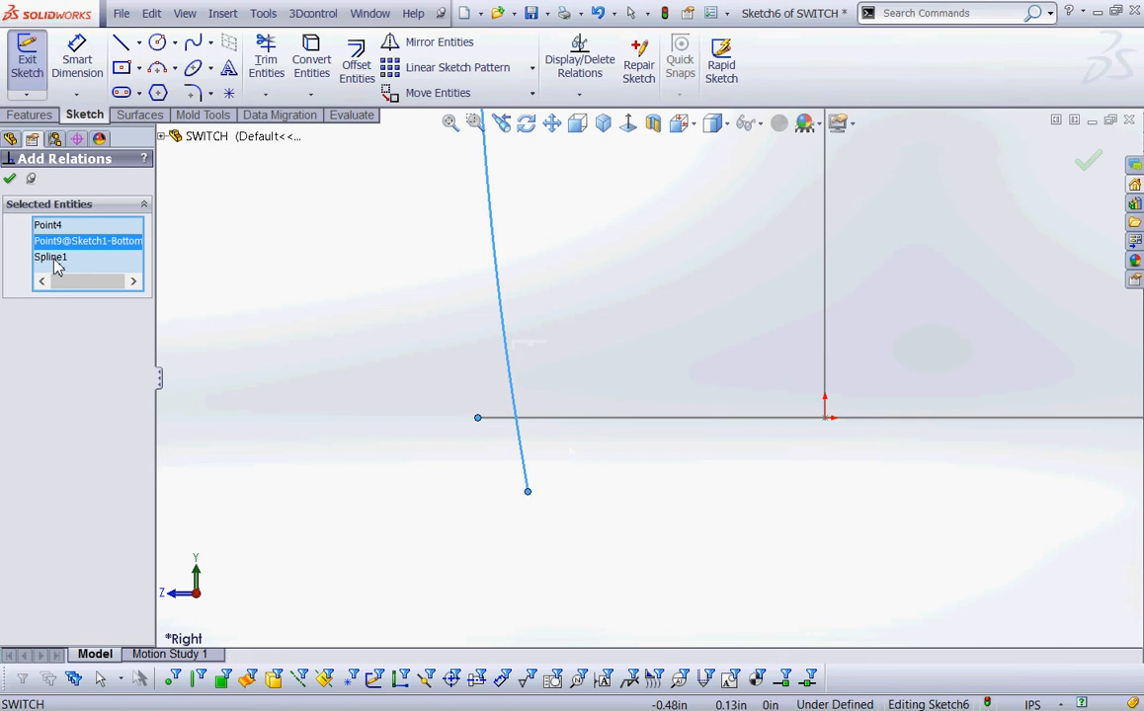
pyautogui.click(49, 226)
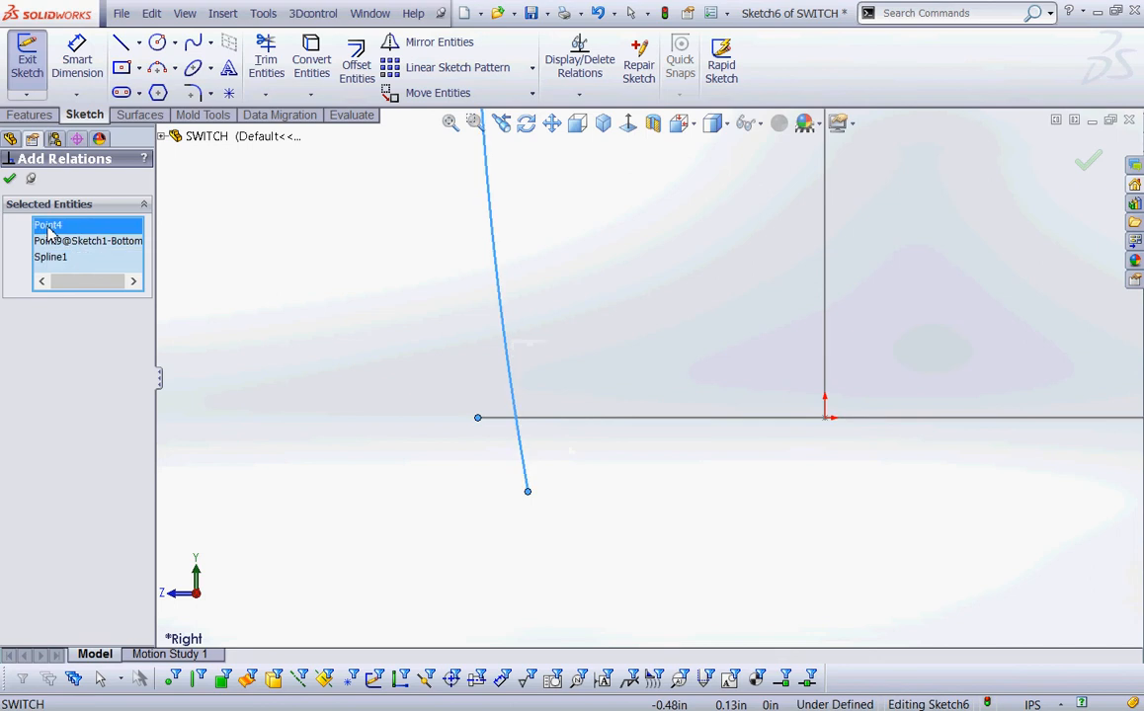
pyautogui.rightClick(49, 259)
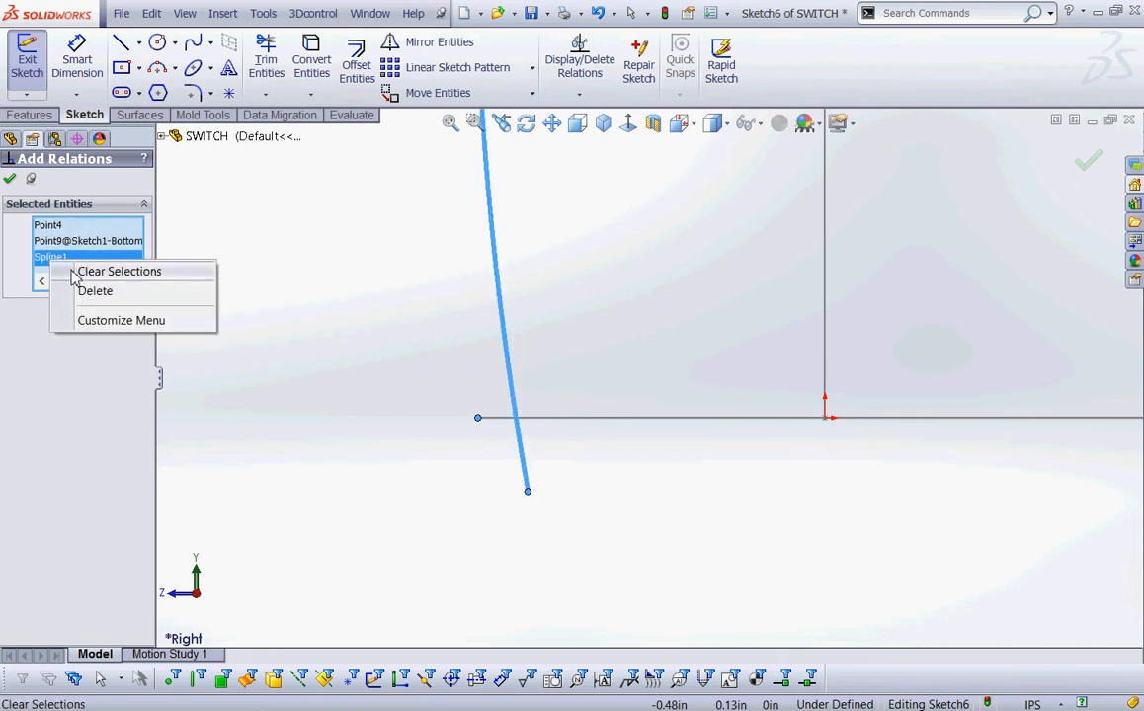
pyautogui.click(67, 272)
pyautogui.click(528, 492)
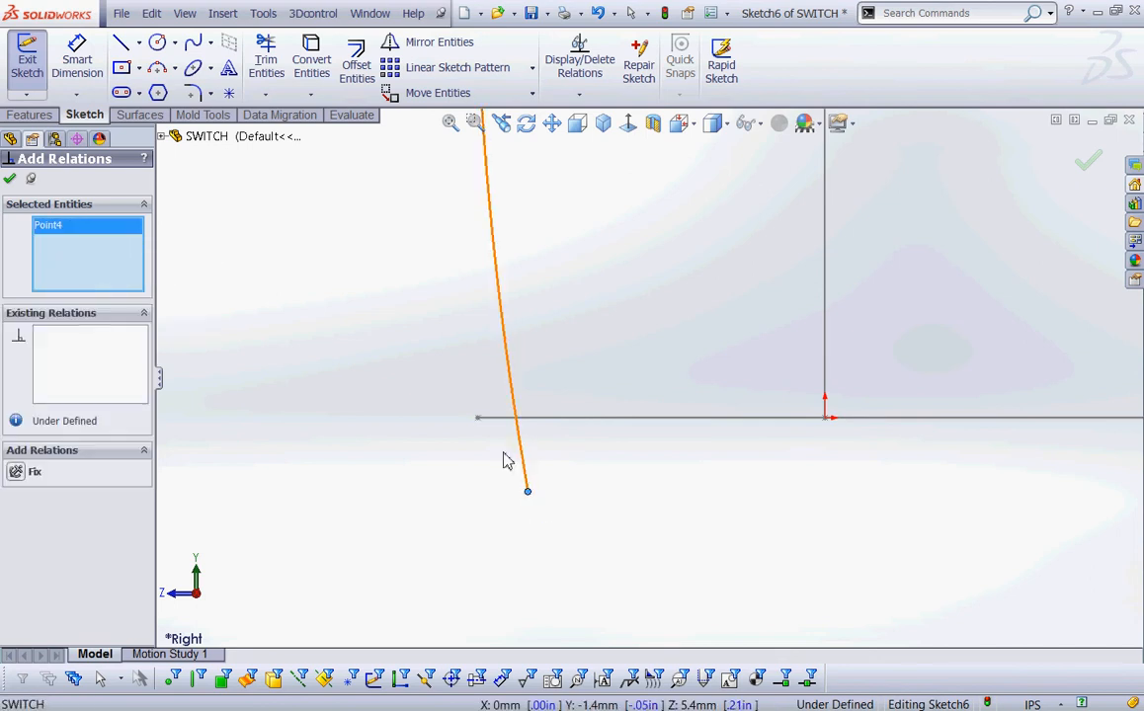
pyautogui.click(478, 418)
pyautogui.click(20, 508)
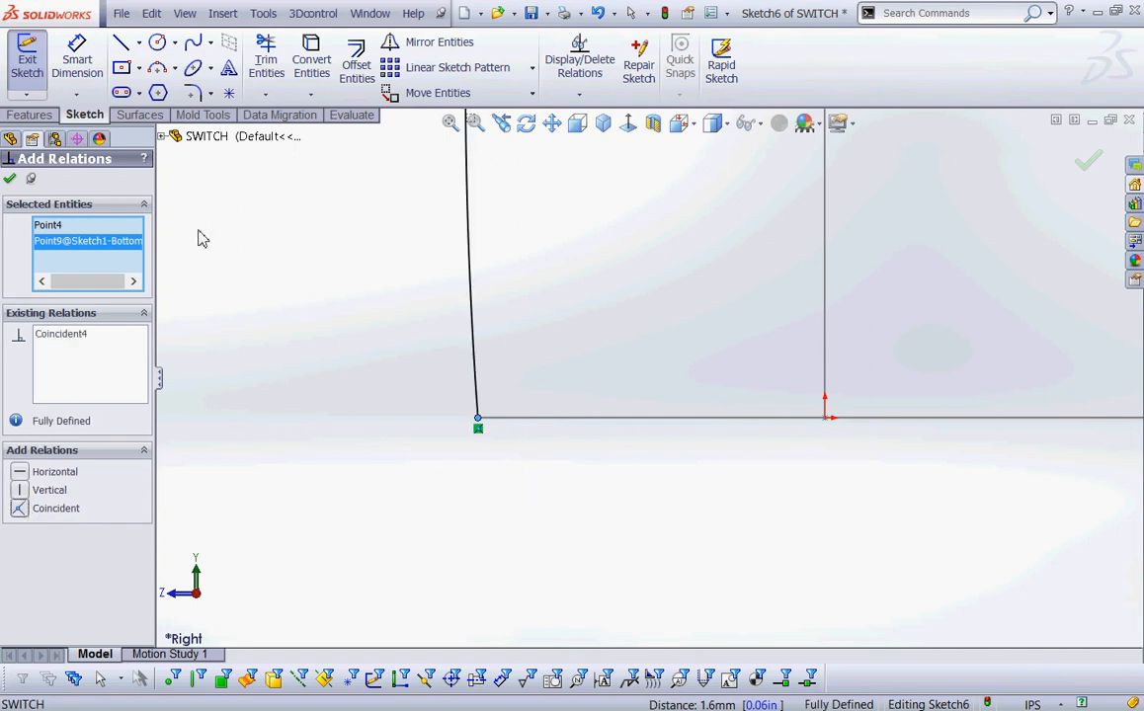
pyautogui.click(10, 179)
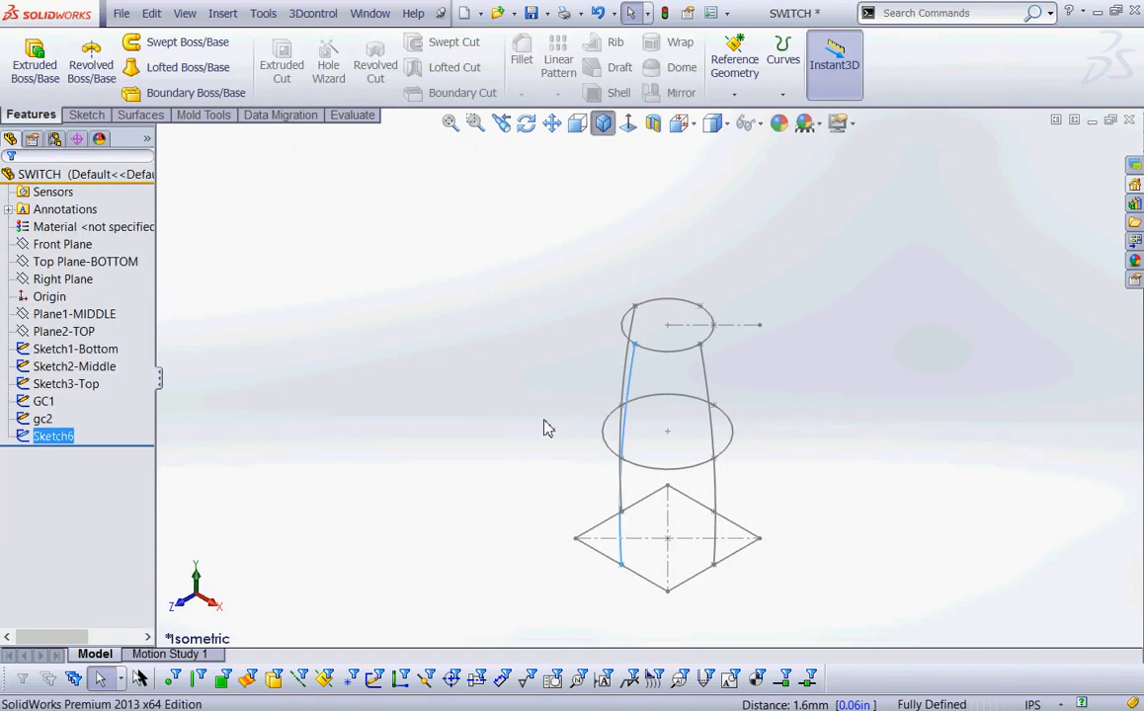
# - Rename the third guide curve sketch, Sketch6, as gc3
pyautogui.click(46, 437)
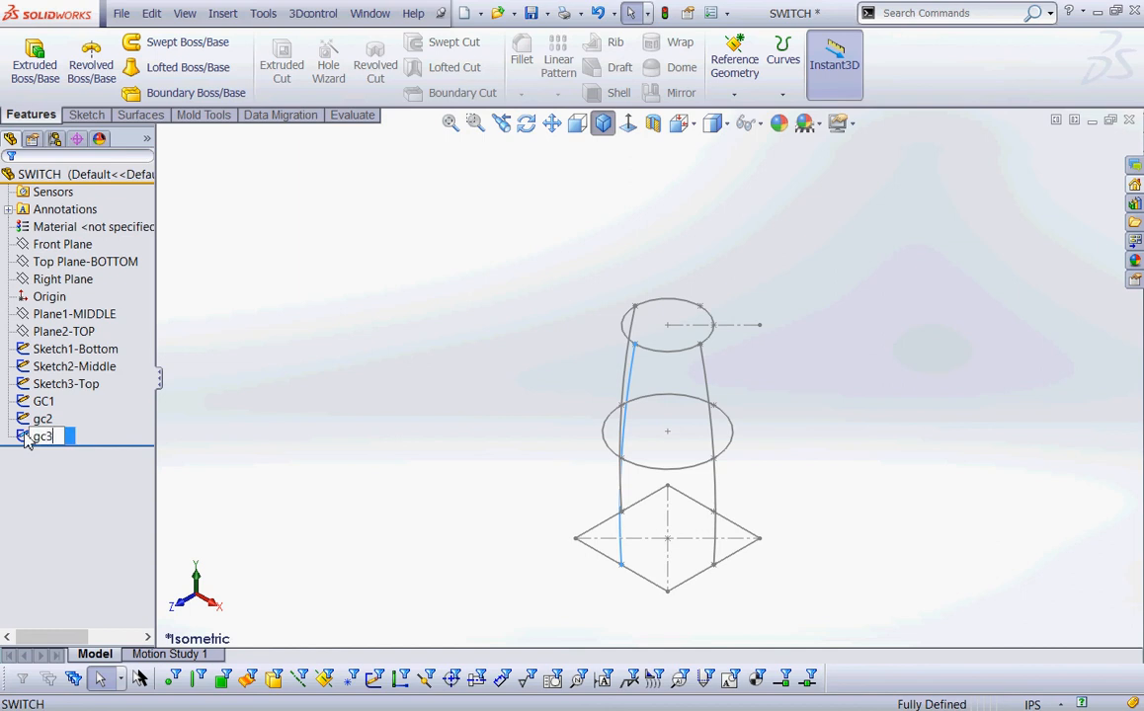
pyautogui.press('Return')
# - Sketch a spline on the Right Plane through the three profiles' points on the negative Z side, and exit the sketch
pyautogui.click(79, 280)
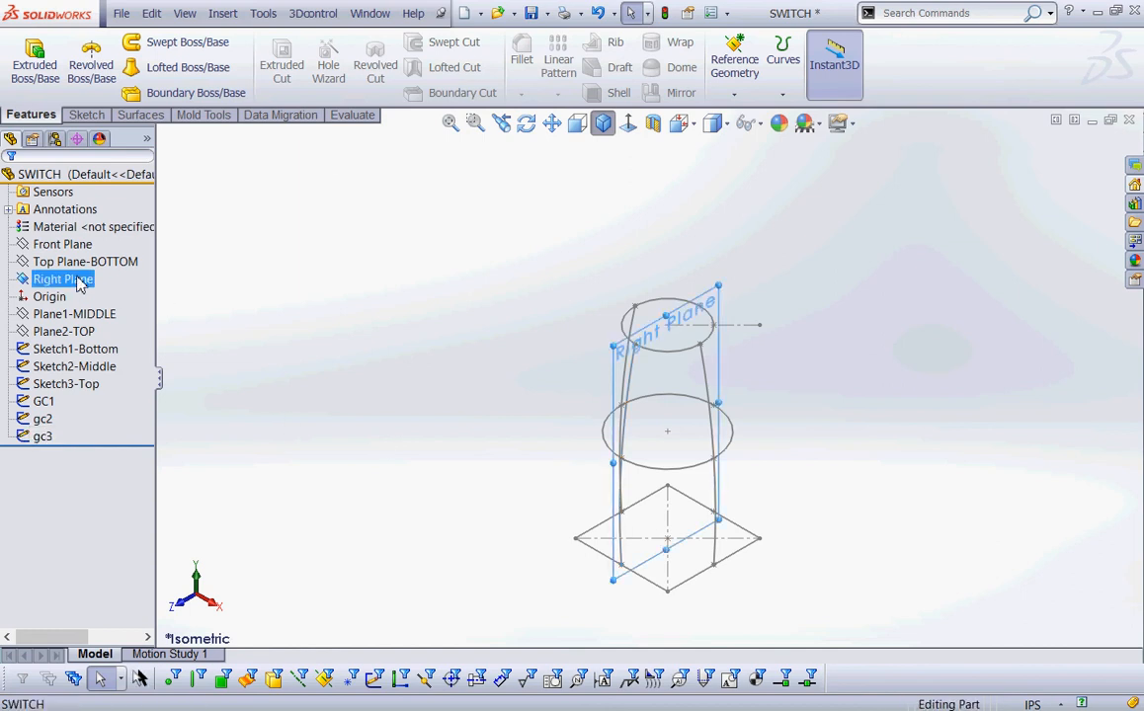
pyautogui.rightClick(79, 280)
pyautogui.click(85, 253)
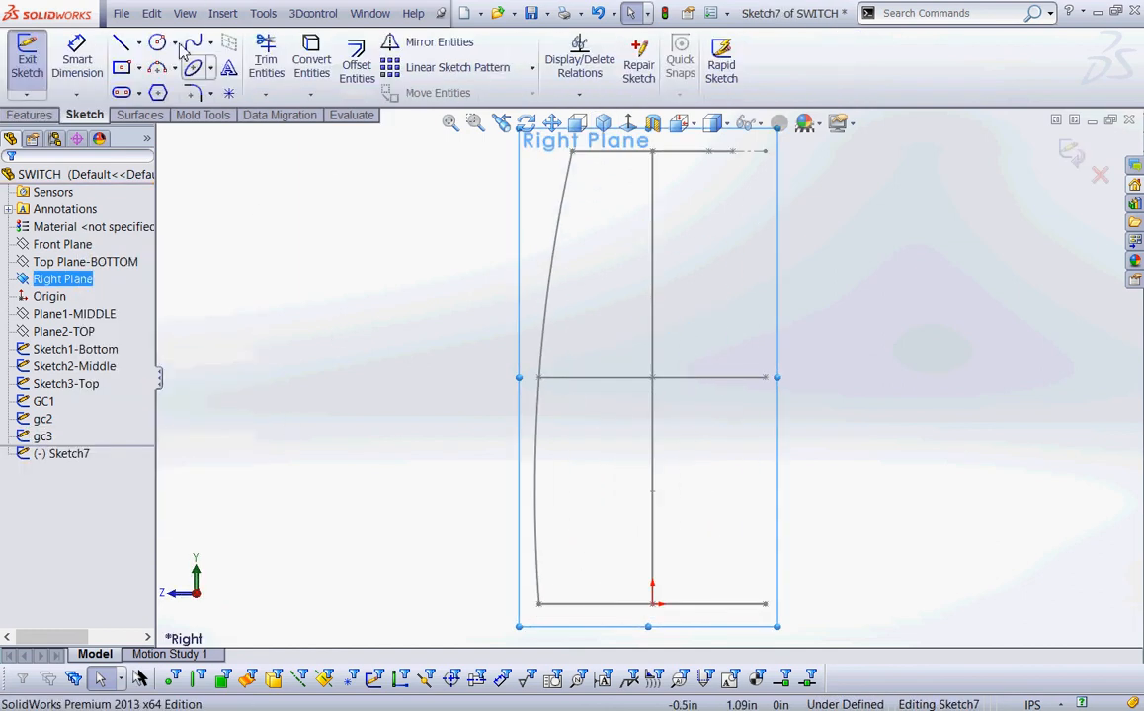
pyautogui.click(191, 43)
pyautogui.click(732, 151)
pyautogui.click(765, 377)
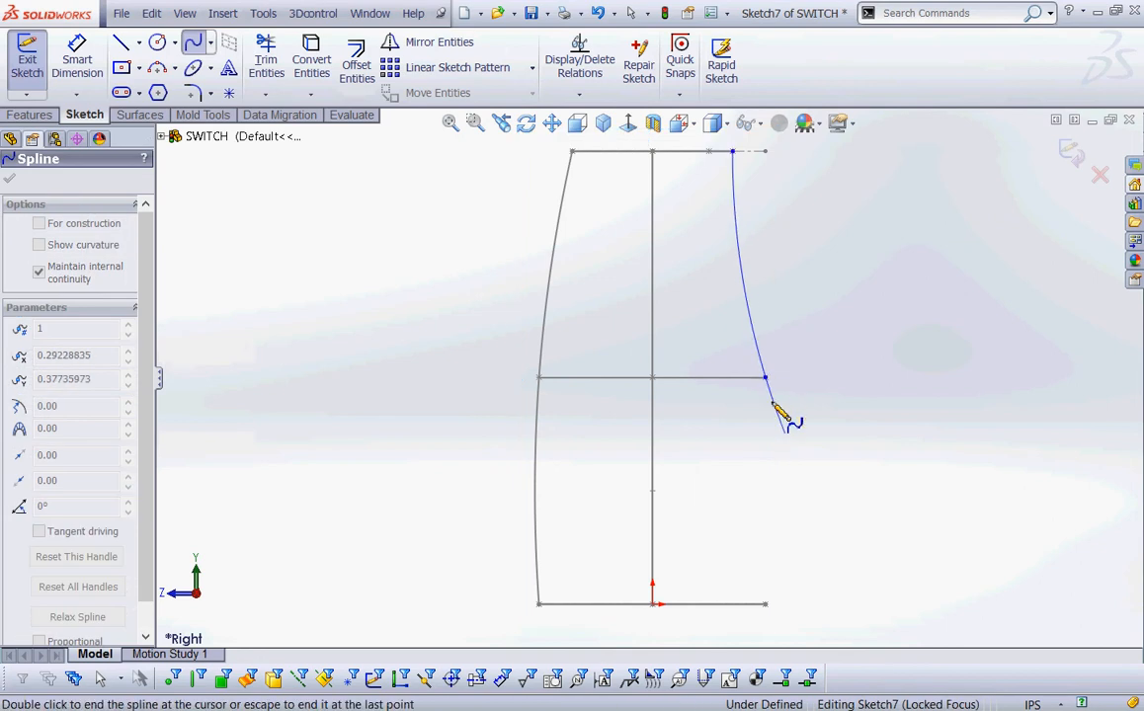
pyautogui.rightClick(770, 607)
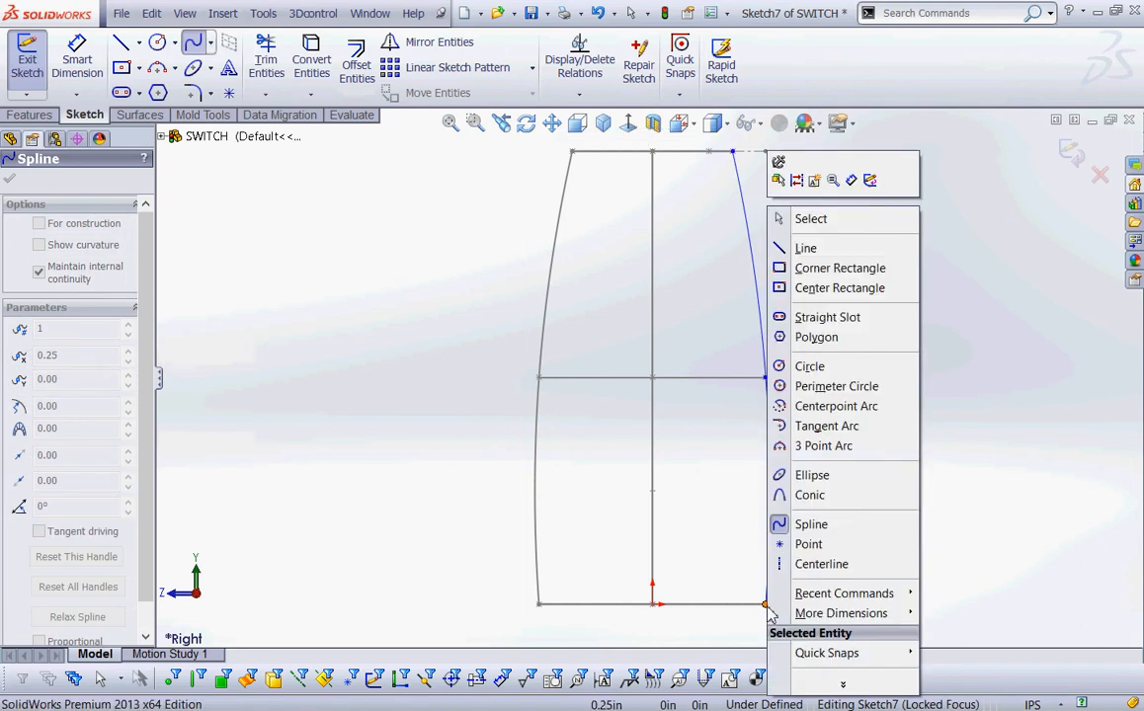
pyautogui.click(812, 219)
pyautogui.hotkey('ctrl', '7')
pyautogui.click(1071, 152)
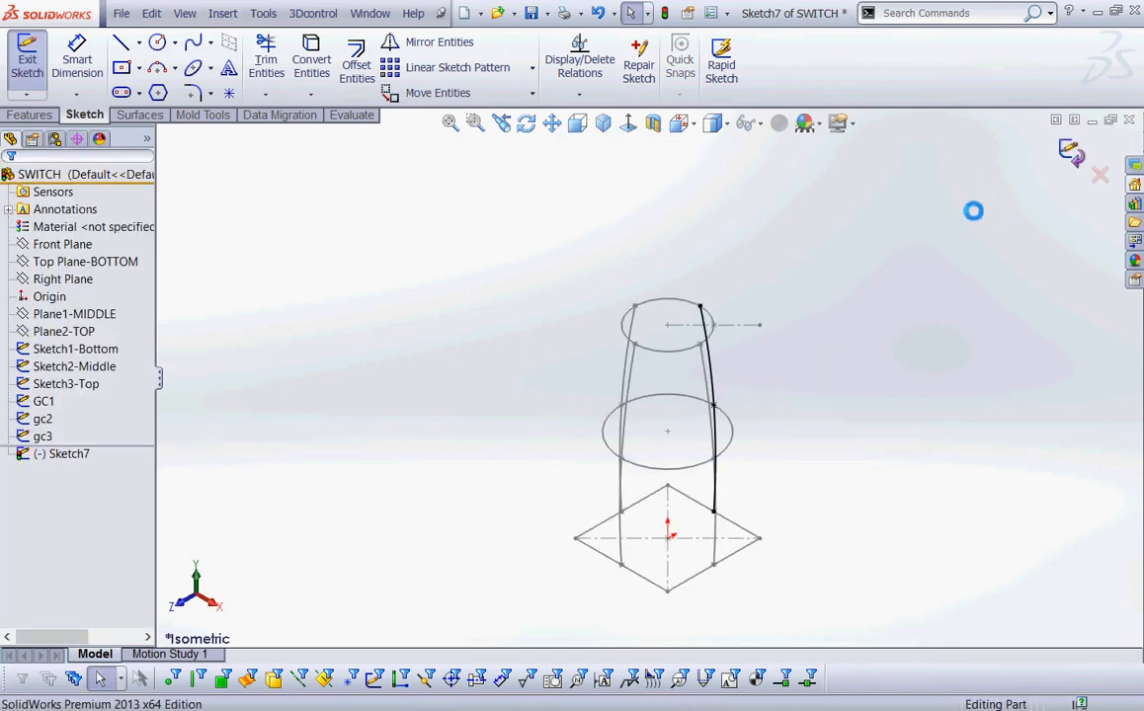
# - Rename the fourth guide curve sketch, Sketch7, as gc4
pyautogui.click(46, 452)
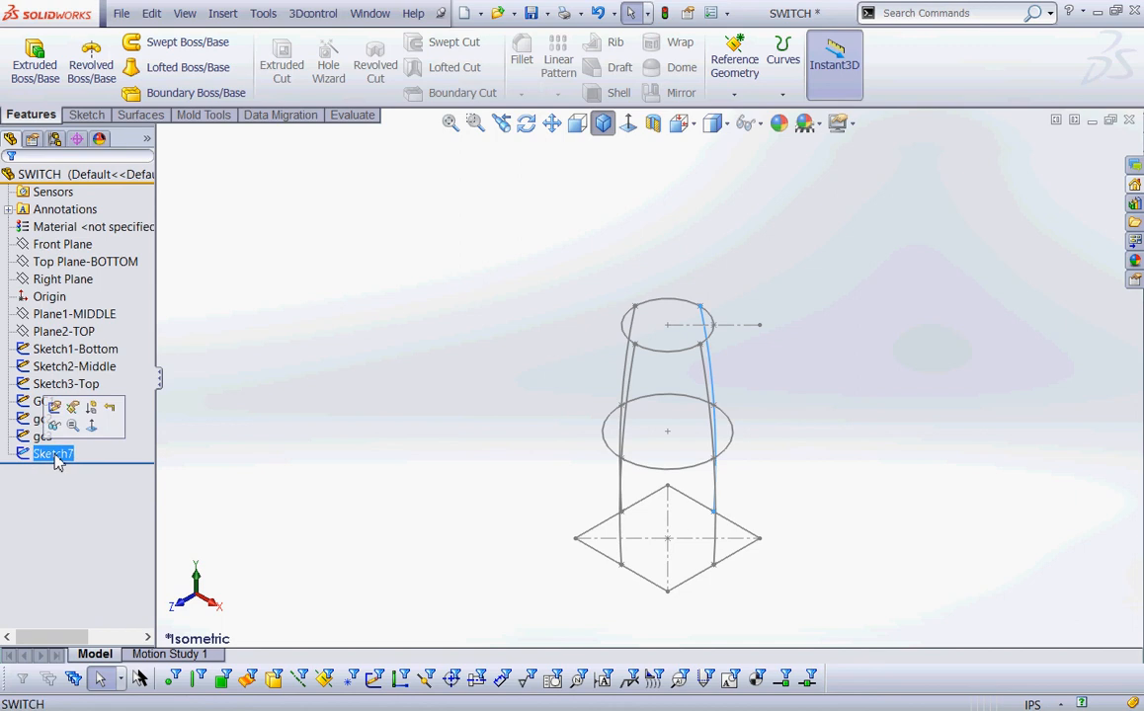
pyautogui.click(67, 454)
pyautogui.write('gc')
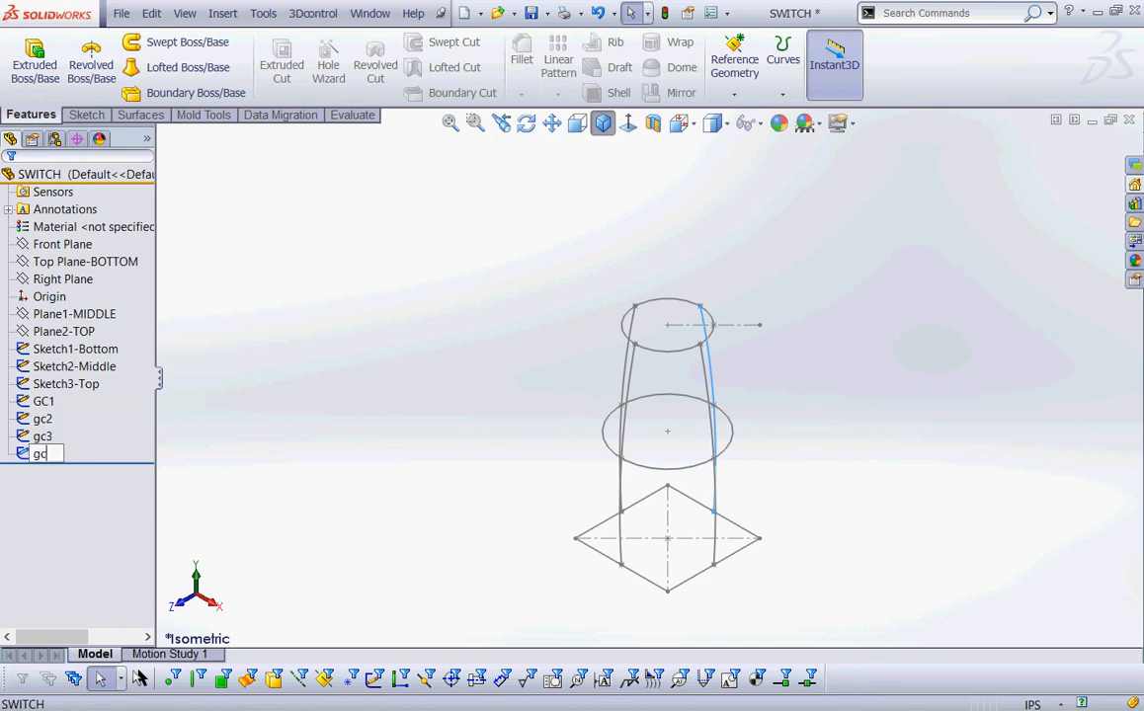
pyautogui.write('4')
pyautogui.press('Return')
# - Open guide curve sketch gc4 for editing and try to pull its spline outward below the middle profile
pyautogui.scroll(-3, 503, 477)
pyautogui.scroll(3, 529, 536)
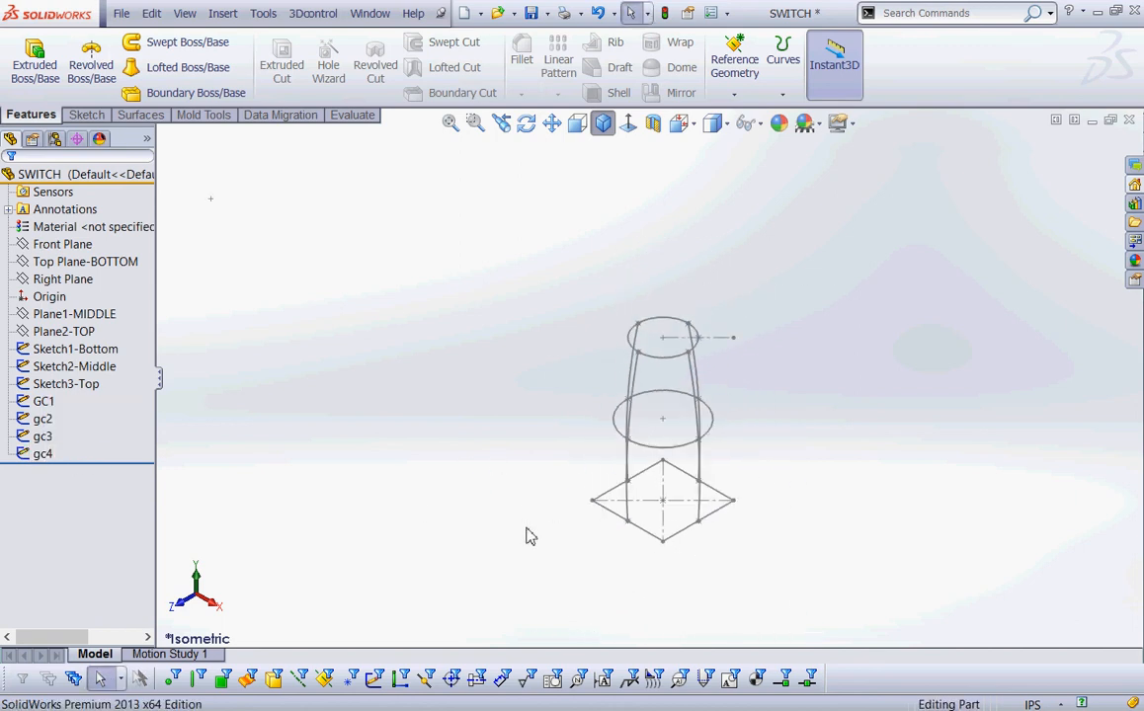
pyautogui.moveTo(528, 536); pyautogui.dragTo(499, 485, button='middle')
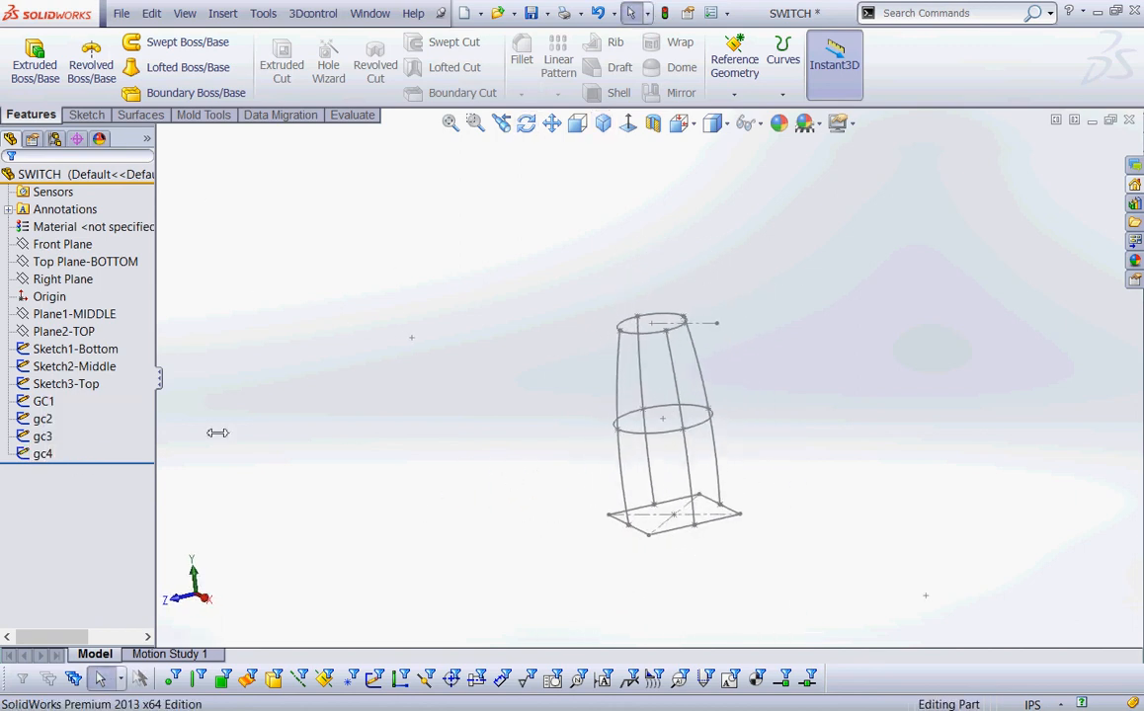
pyautogui.click(46, 455)
pyautogui.click(52, 410)
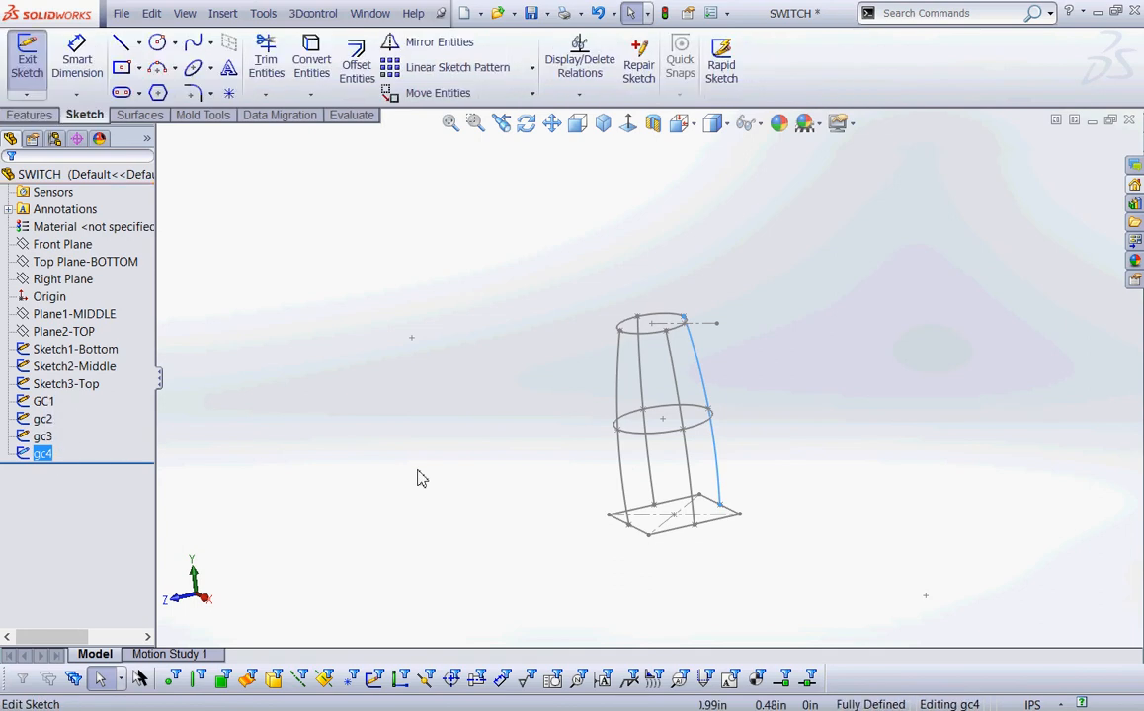
pyautogui.moveTo(719, 452); pyautogui.dragTo(731, 453)
pyautogui.click(743, 451)
# - Insert a spline point between gc4's middle and bottom profiles, pull it outward to about Z -0.30 in, Y 0.24 in, and exit the sketch
pyautogui.scroll(-6, 739, 459)
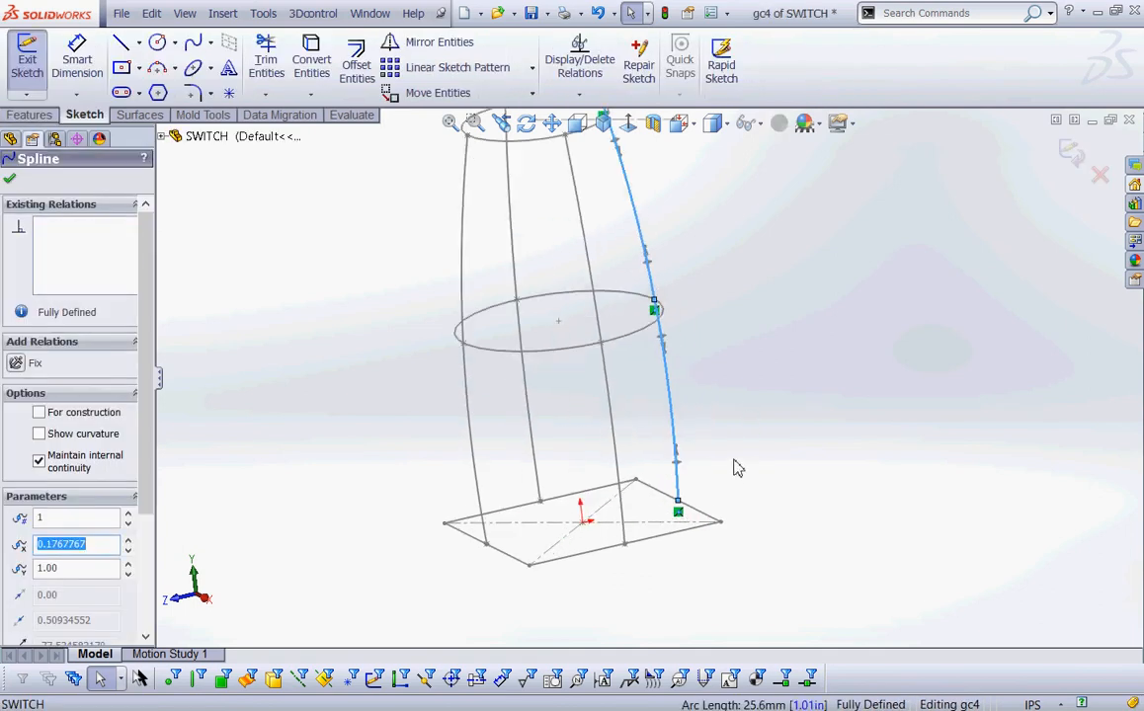
pyautogui.rightClick(638, 390)
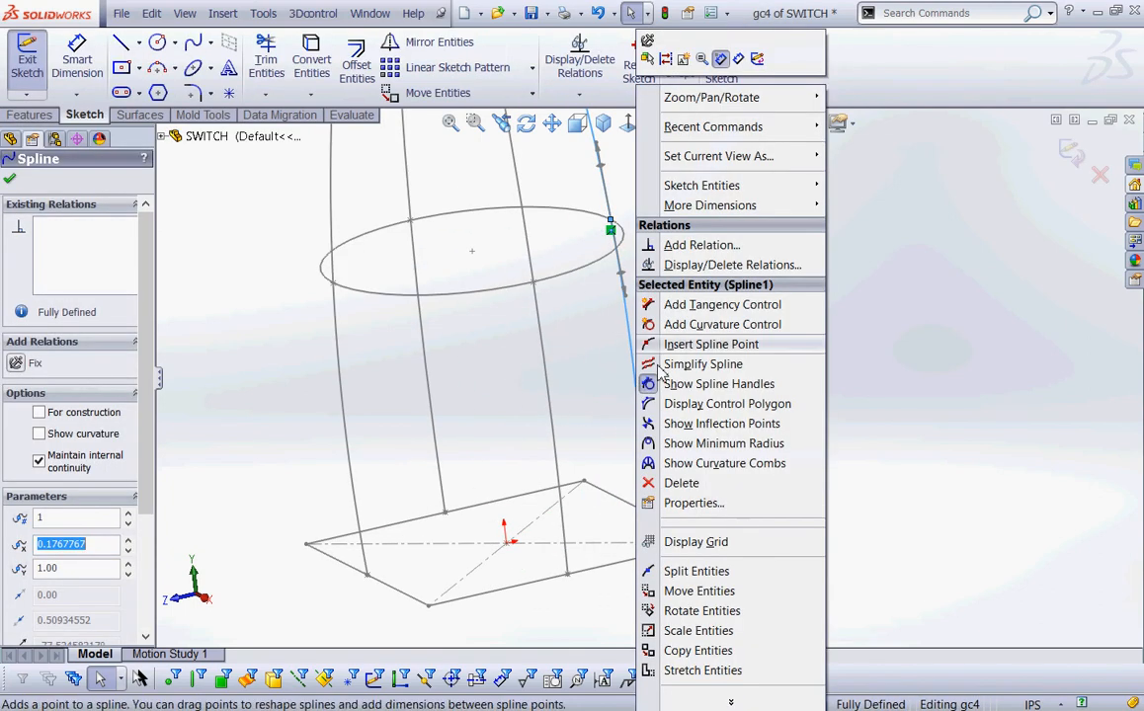
pyautogui.click(711, 345)
pyautogui.click(634, 373)
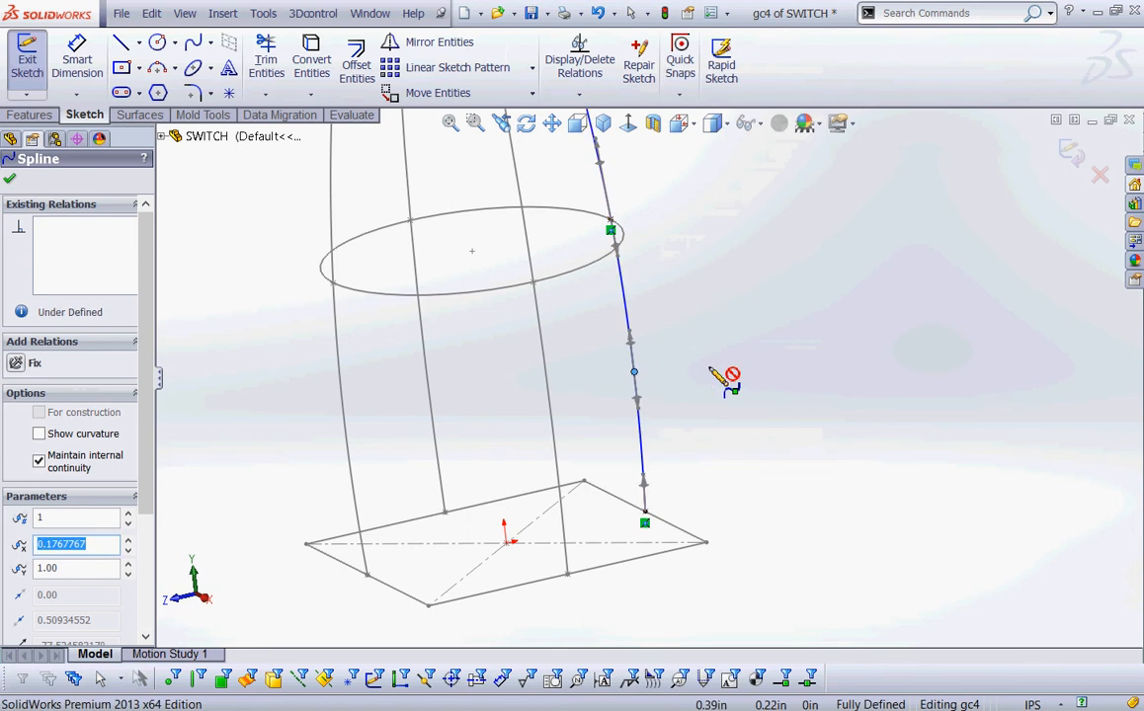
pyautogui.rightClick(711, 371)
pyautogui.click(736, 169)
pyautogui.moveTo(634, 372); pyautogui.dragTo(653, 370)
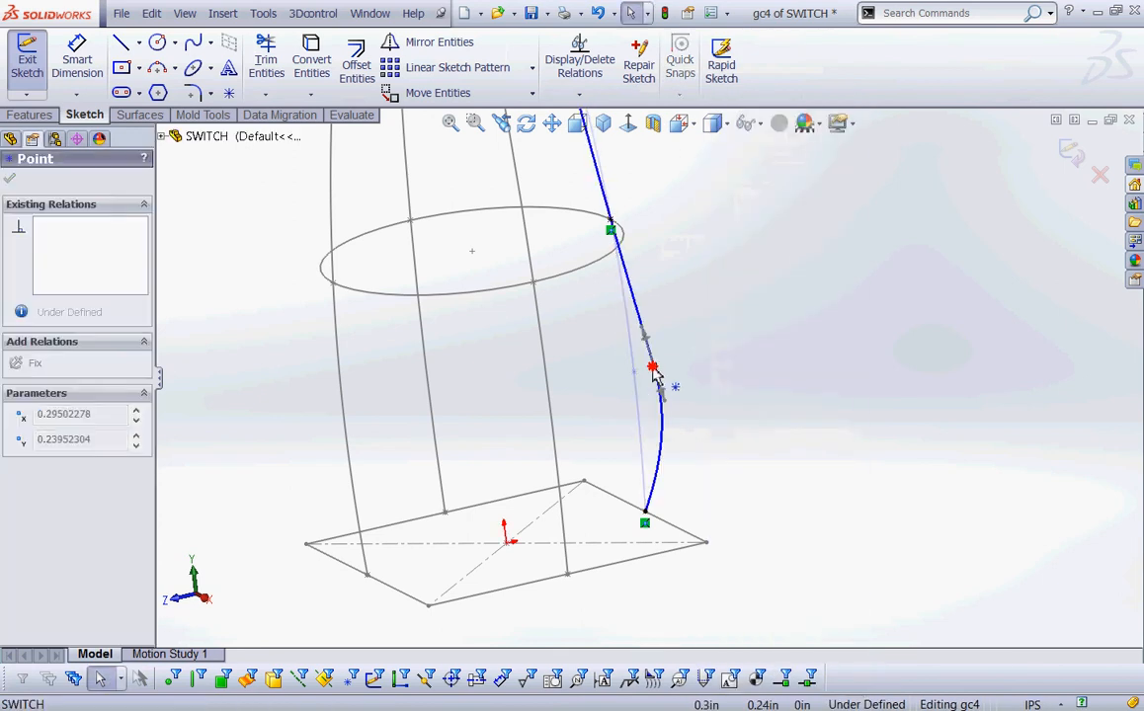
pyautogui.click(1072, 151)
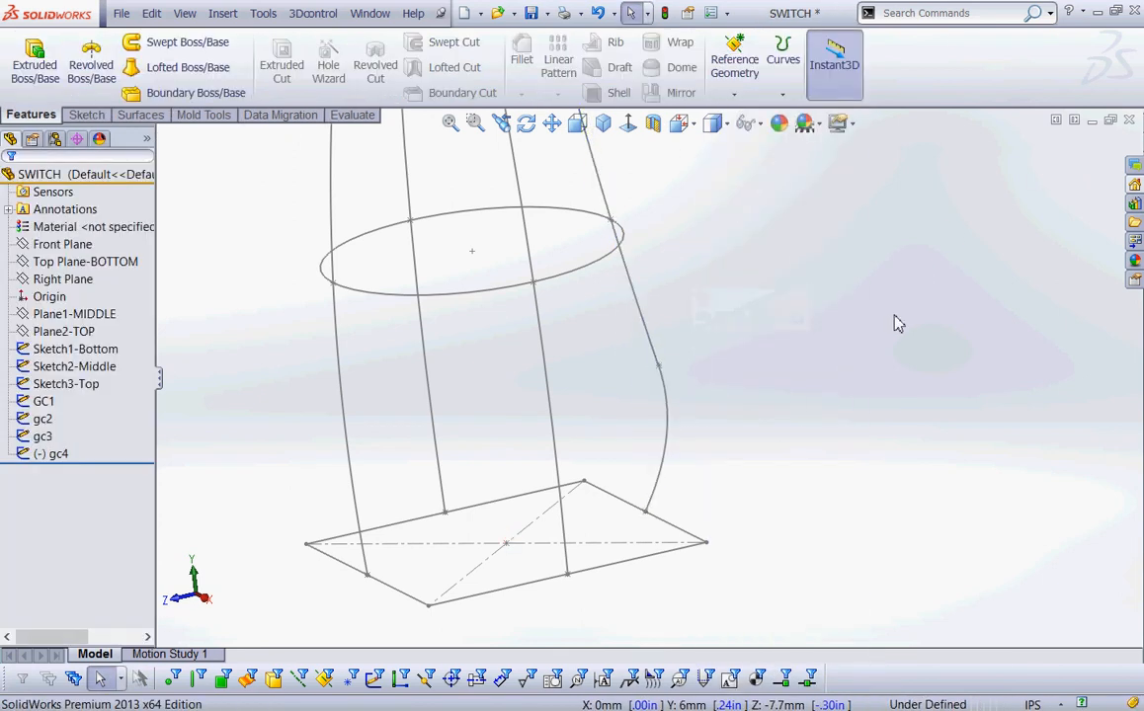
# - Open guide curve sketch gc3 for editing and insert a spline point between its middle and bottom profile points
pyautogui.scroll(4, 894, 322)
pyautogui.moveTo(724, 427)
pyautogui.mouseDown(button='middle')
pyautogui.moveTo(681, 447)
pyautogui.moveTo(708, 389)
pyautogui.moveTo(672, 420)
pyautogui.moveTo(689, 437)
pyautogui.moveTo(672, 431)
pyautogui.mouseUp(button='middle')
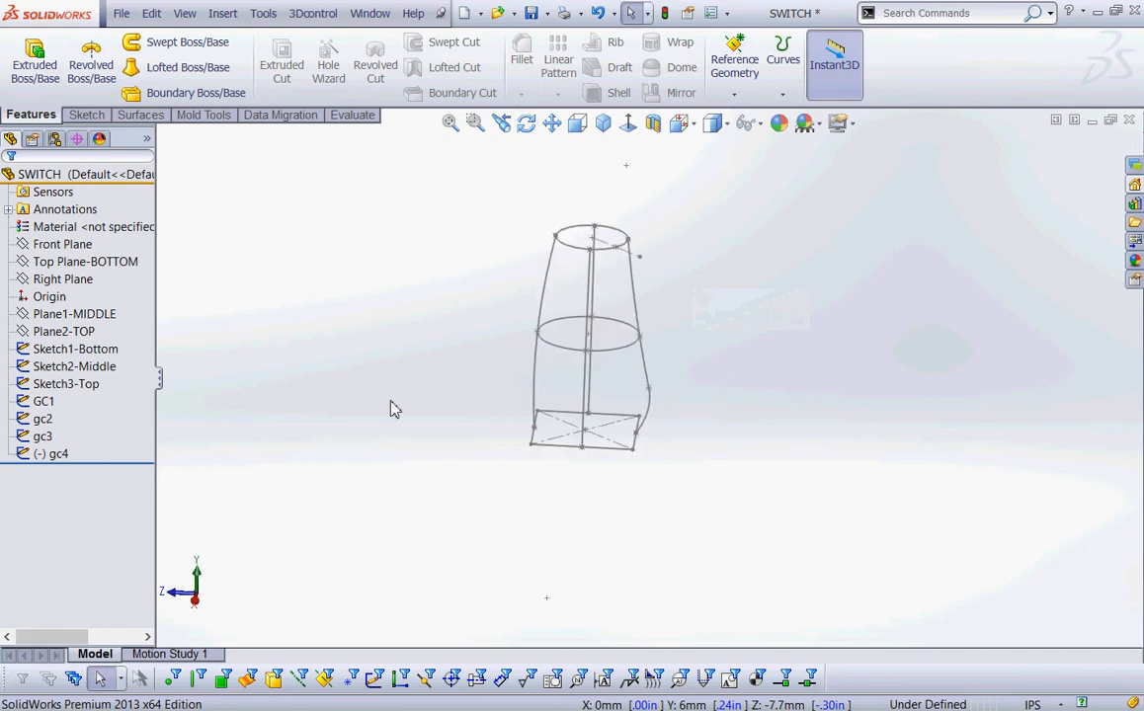
pyautogui.rightClick(40, 444)
pyautogui.click(47, 345)
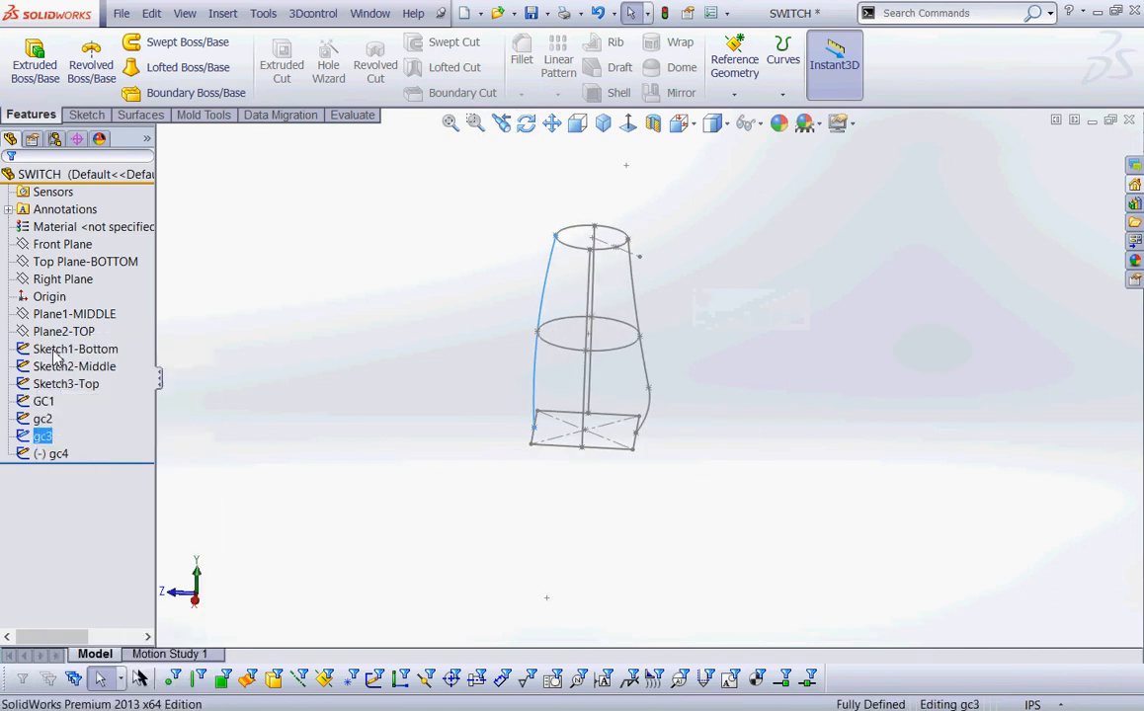
pyautogui.rightClick(536, 394)
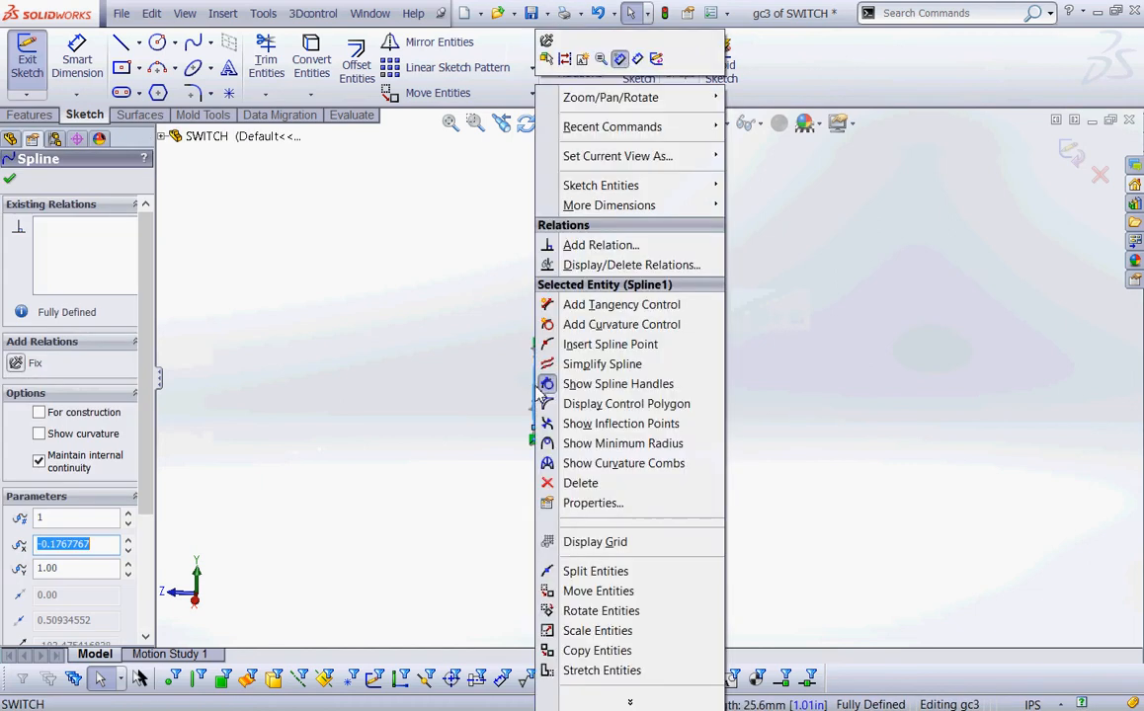
pyautogui.click(605, 325)
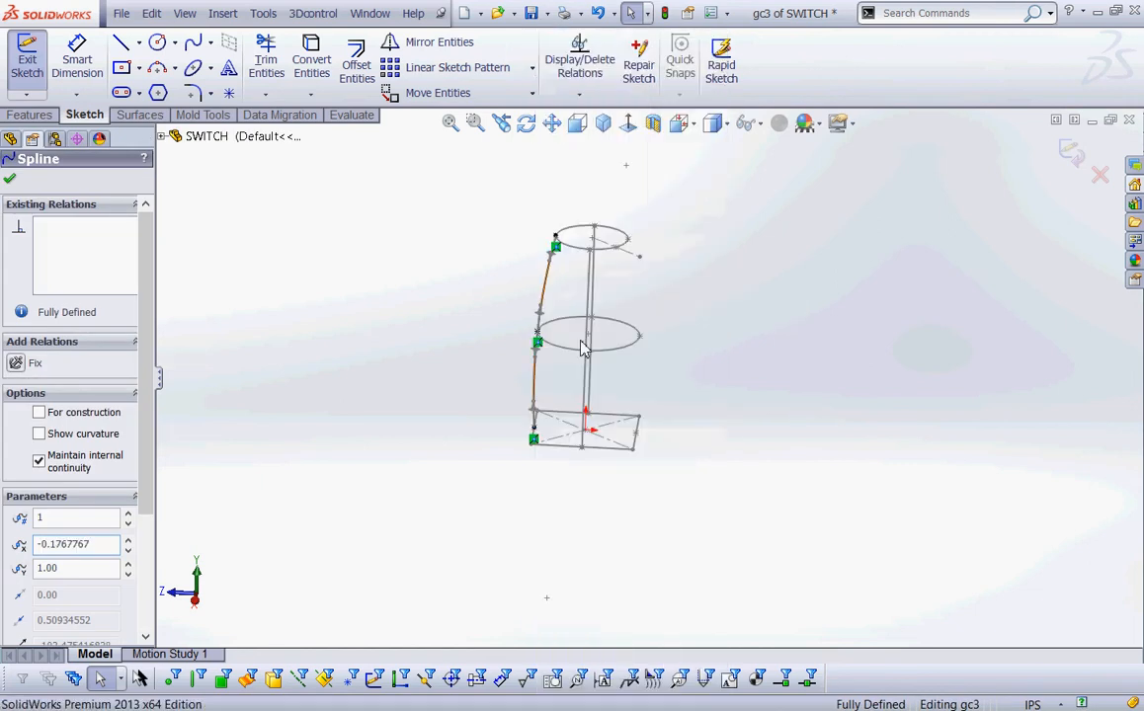
pyautogui.click(535, 382)
pyautogui.rightClick(435, 379)
pyautogui.click(455, 169)
pyautogui.scroll(-3, 539, 446)
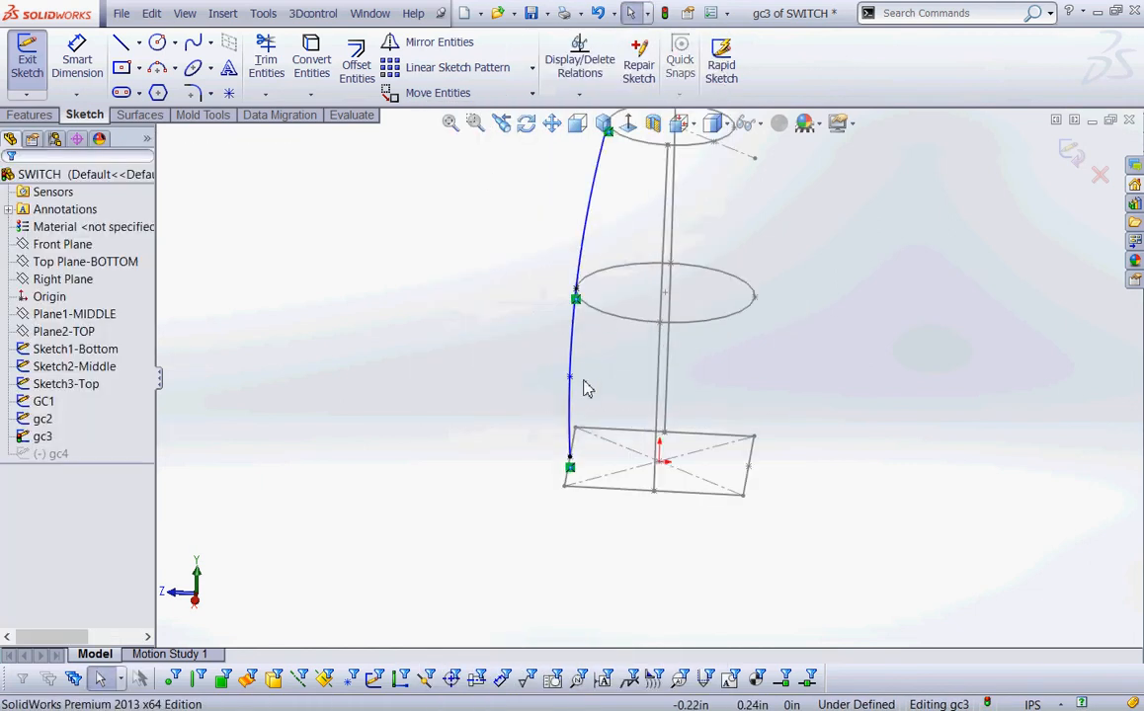
# - Pull gc3's new spline point outward to about Z 0.34 in, Y 0.24 in, and exit the sketch
pyautogui.click(546, 383)
pyautogui.moveTo(546, 384); pyautogui.dragTo(538, 388)
pyautogui.click(1072, 150)
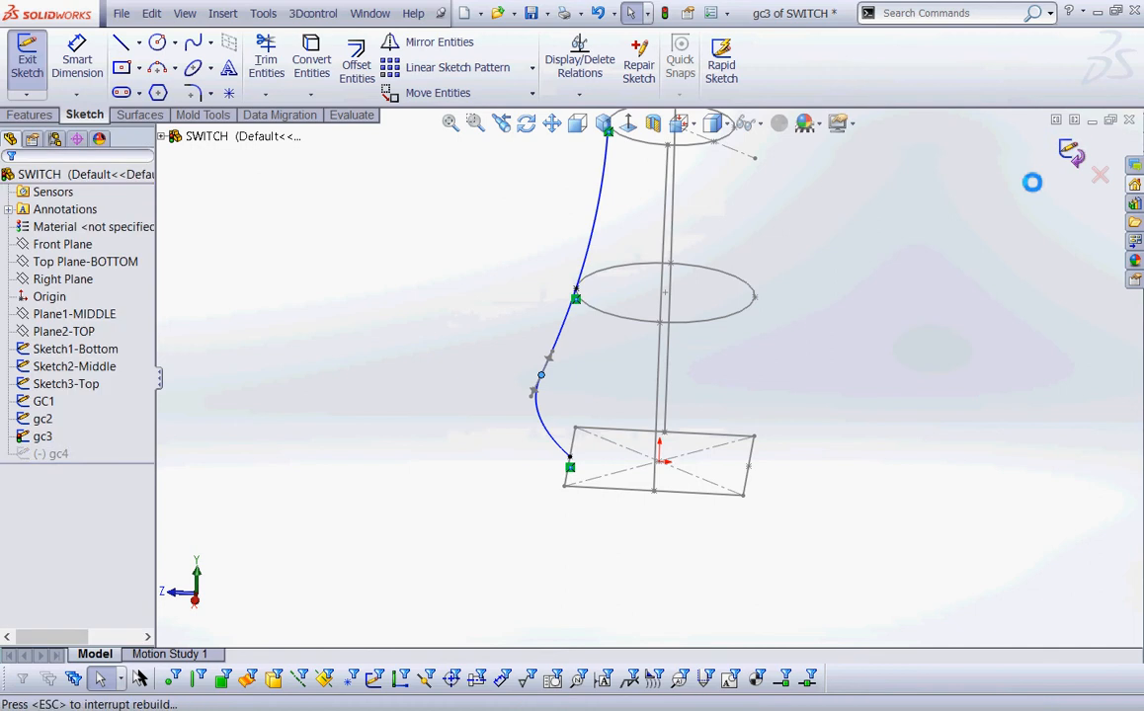
# - Start a Lofted Boss/Base with Sketch1-Bottom, Sketch2-Middle and Sketch3-Top as the profiles, in that order
pyautogui.moveTo(932, 306)
pyautogui.mouseDown(button='middle')
pyautogui.moveTo(817, 368)
pyautogui.moveTo(847, 400)
pyautogui.moveTo(835, 377)
pyautogui.moveTo(847, 363)
pyautogui.mouseUp(button='middle')
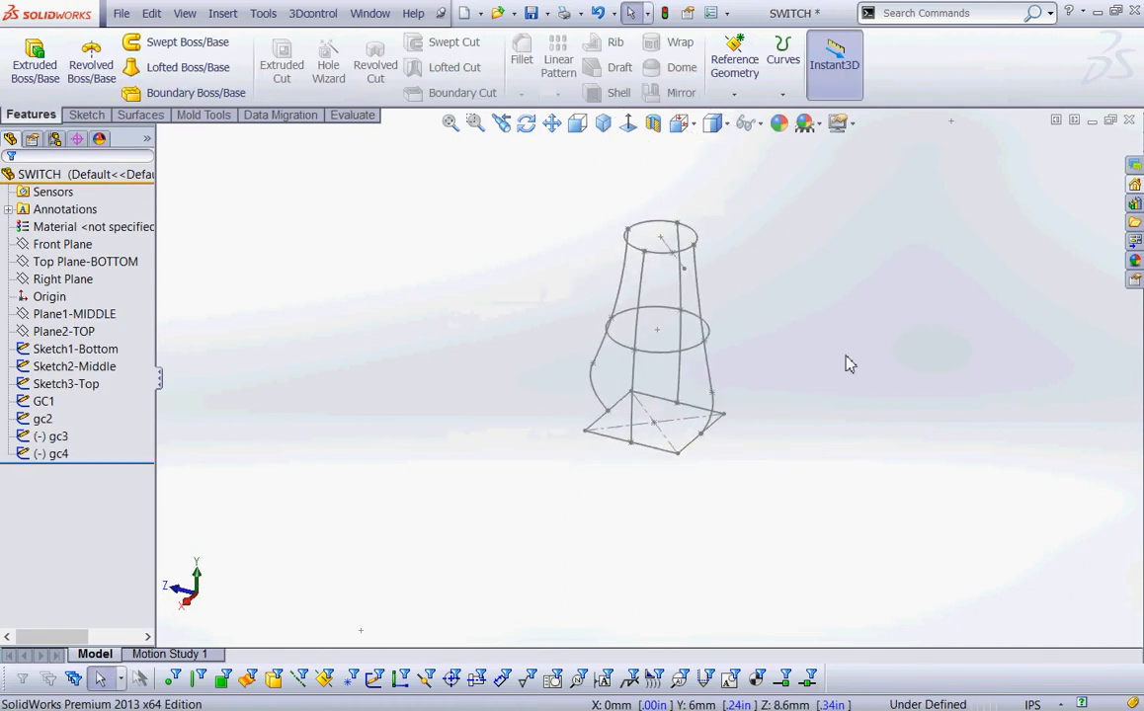
pyautogui.click(188, 67)
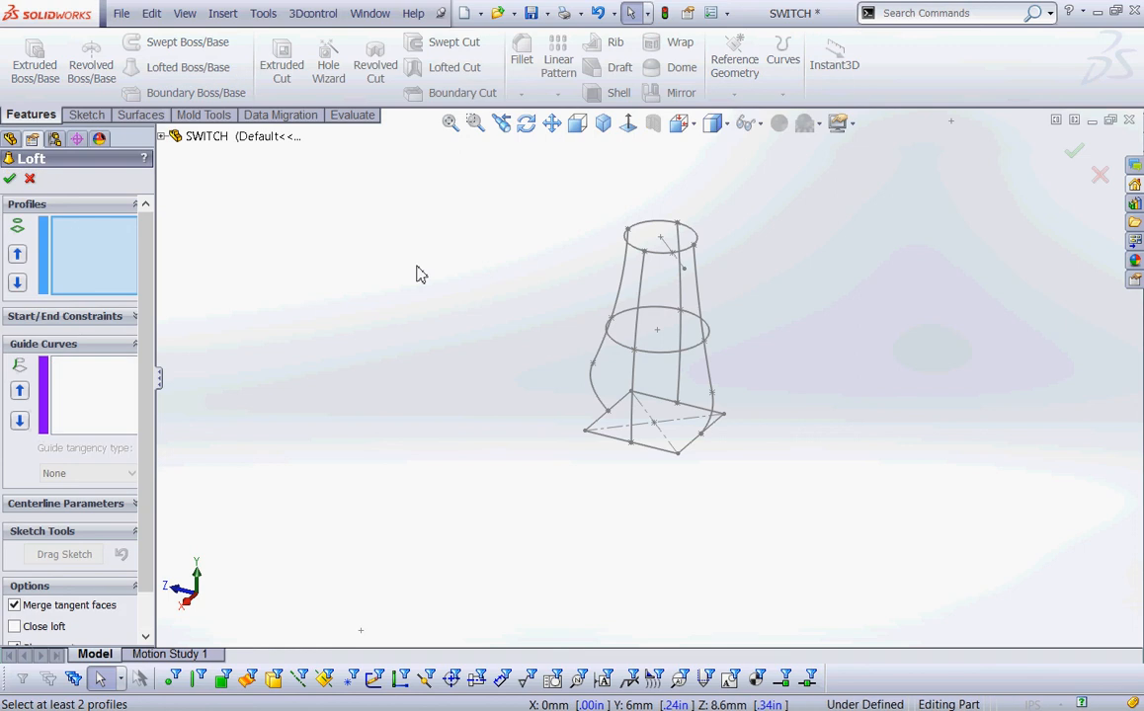
pyautogui.click(613, 447)
pyautogui.click(613, 340)
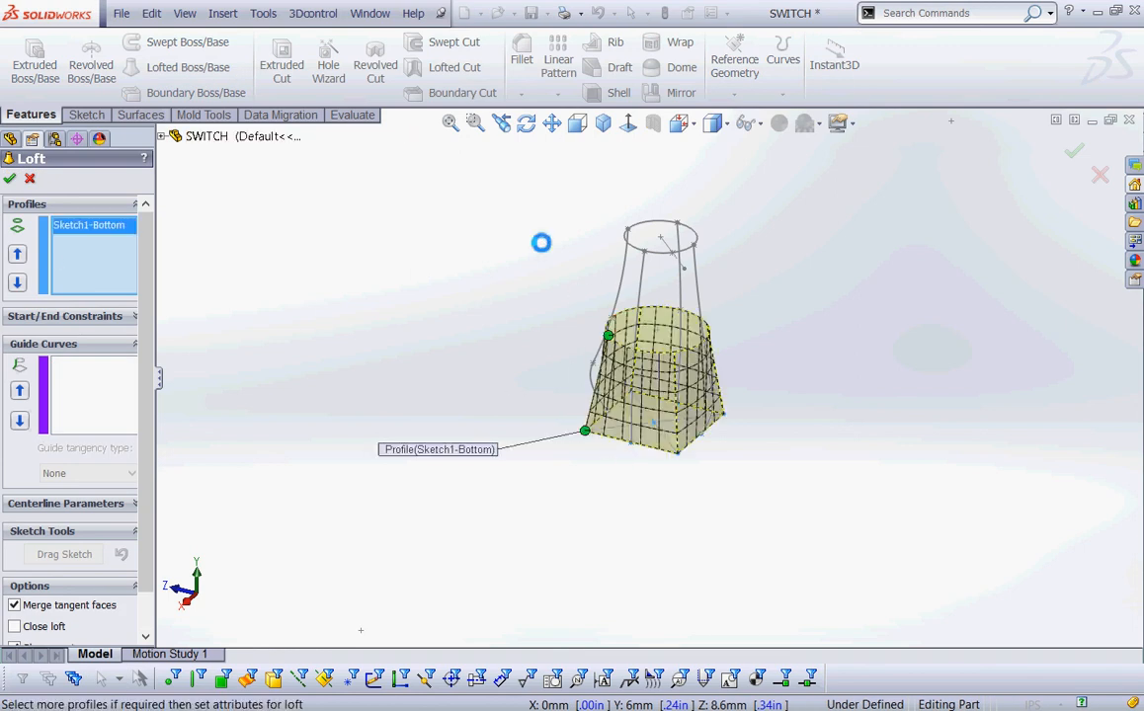
pyautogui.click(632, 242)
# - Finish the loft with GC1, gc2, gc3 and gc4 as guide curves, and save the part
pyautogui.click(89, 390)
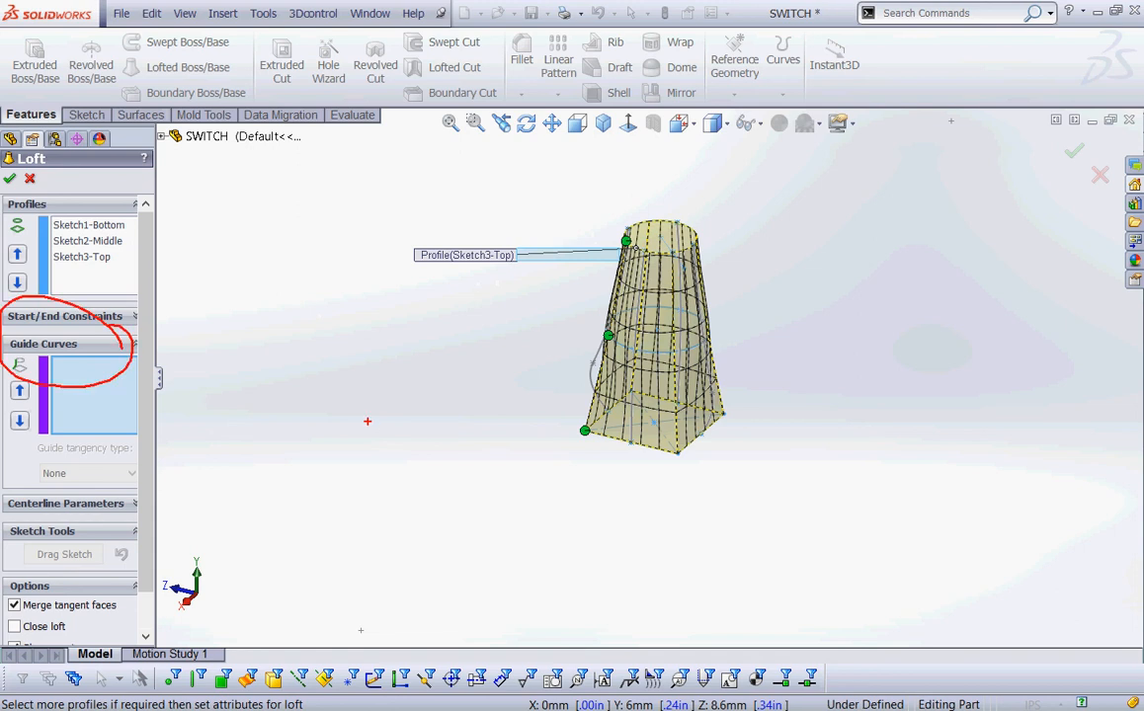
pyautogui.click(161, 135)
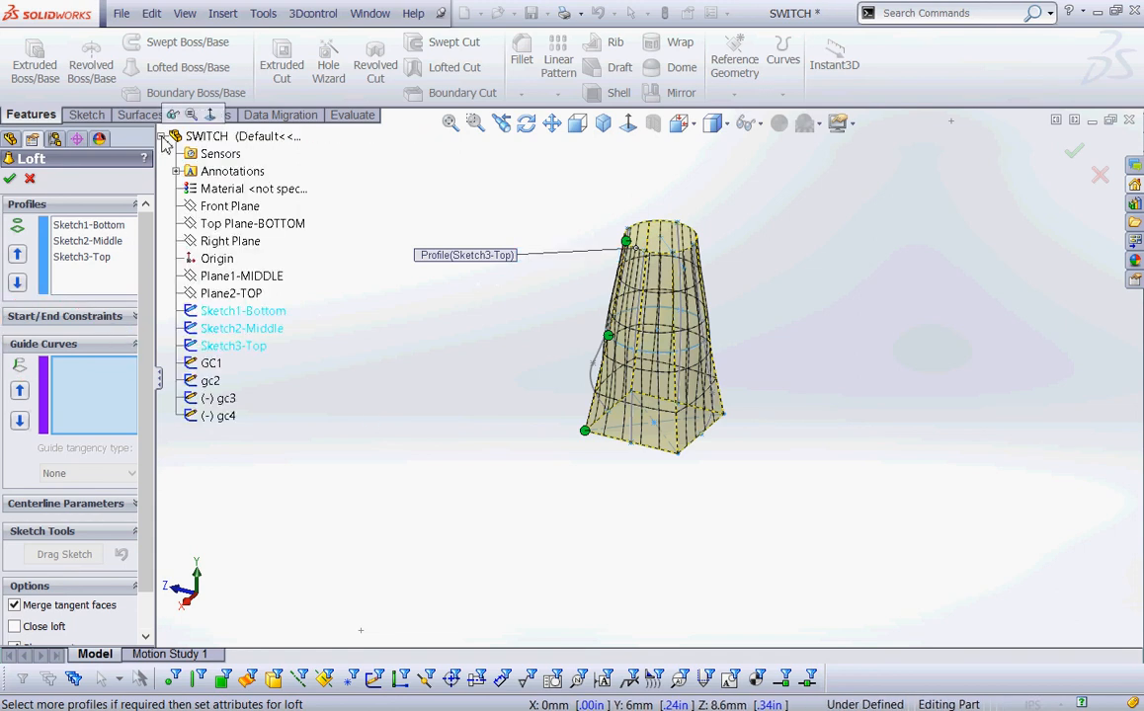
pyautogui.click(209, 363)
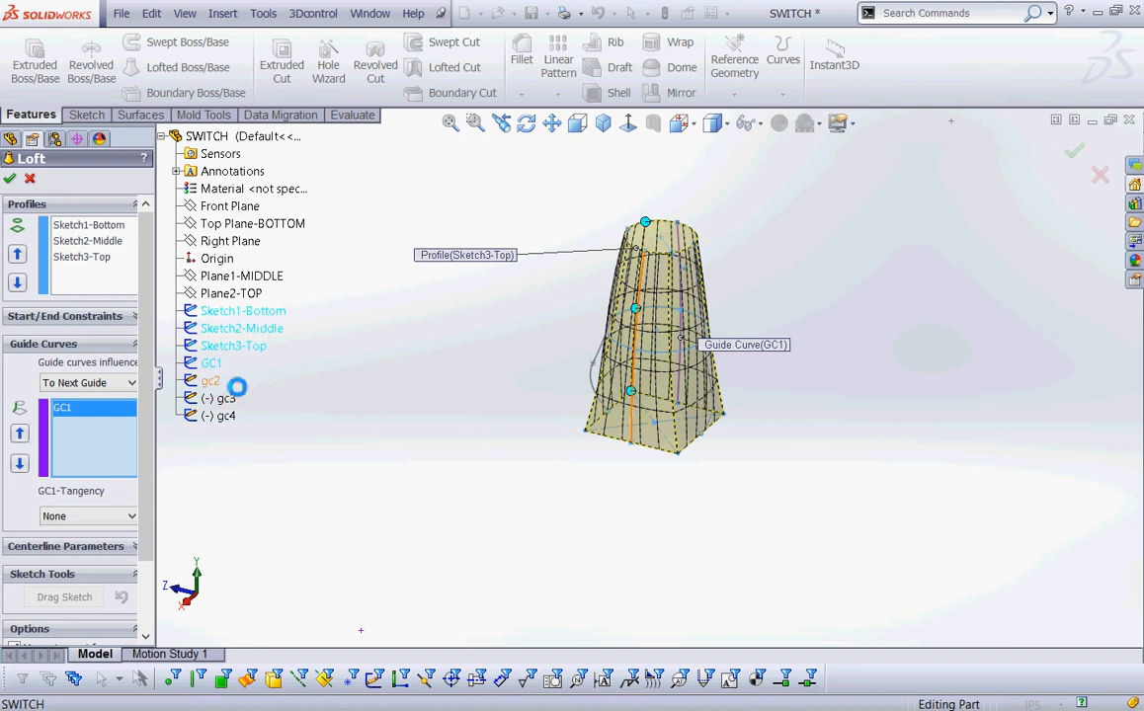
pyautogui.click(234, 387)
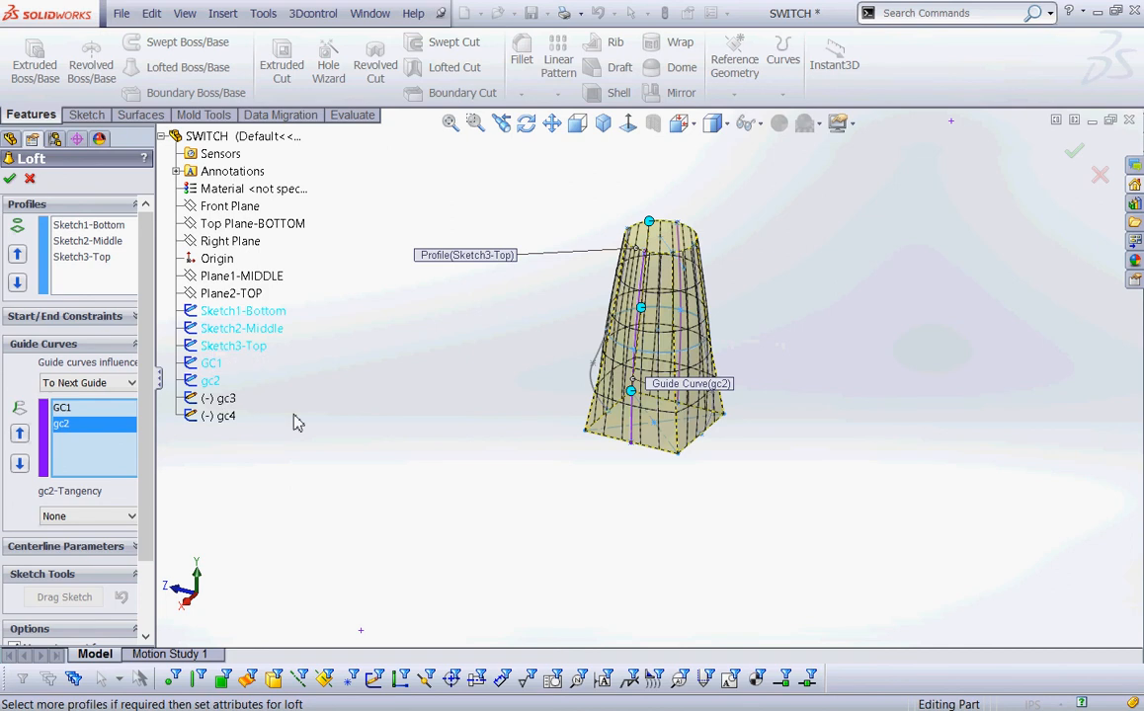
pyautogui.click(222, 398)
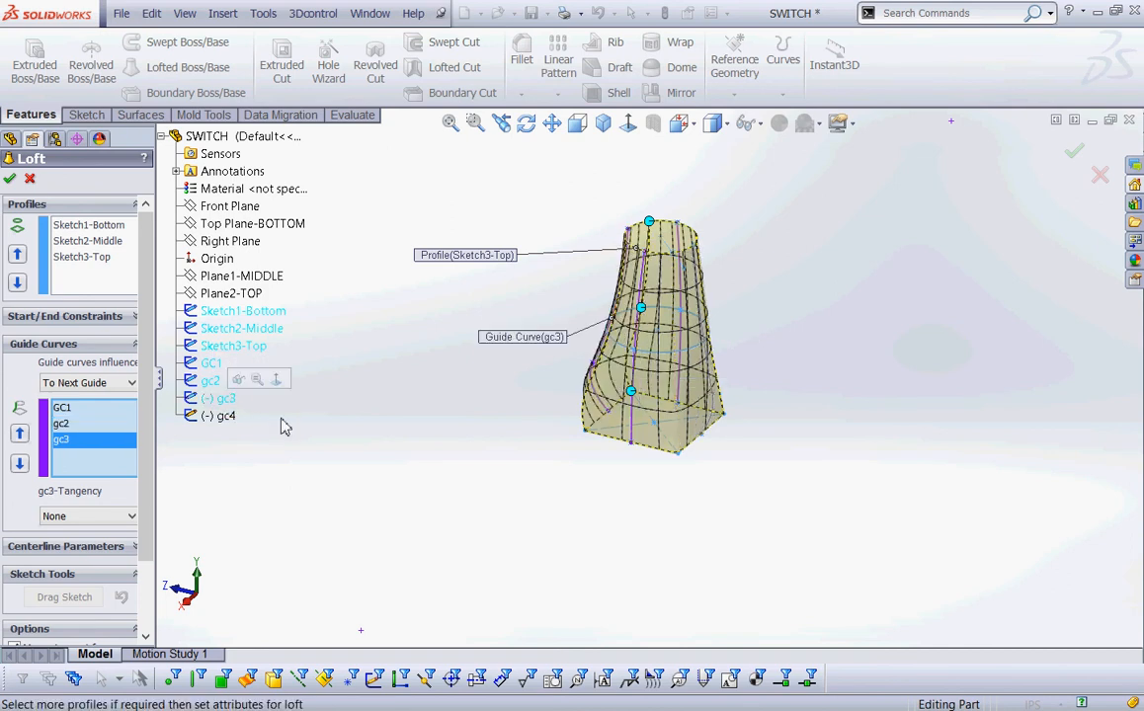
pyautogui.click(221, 416)
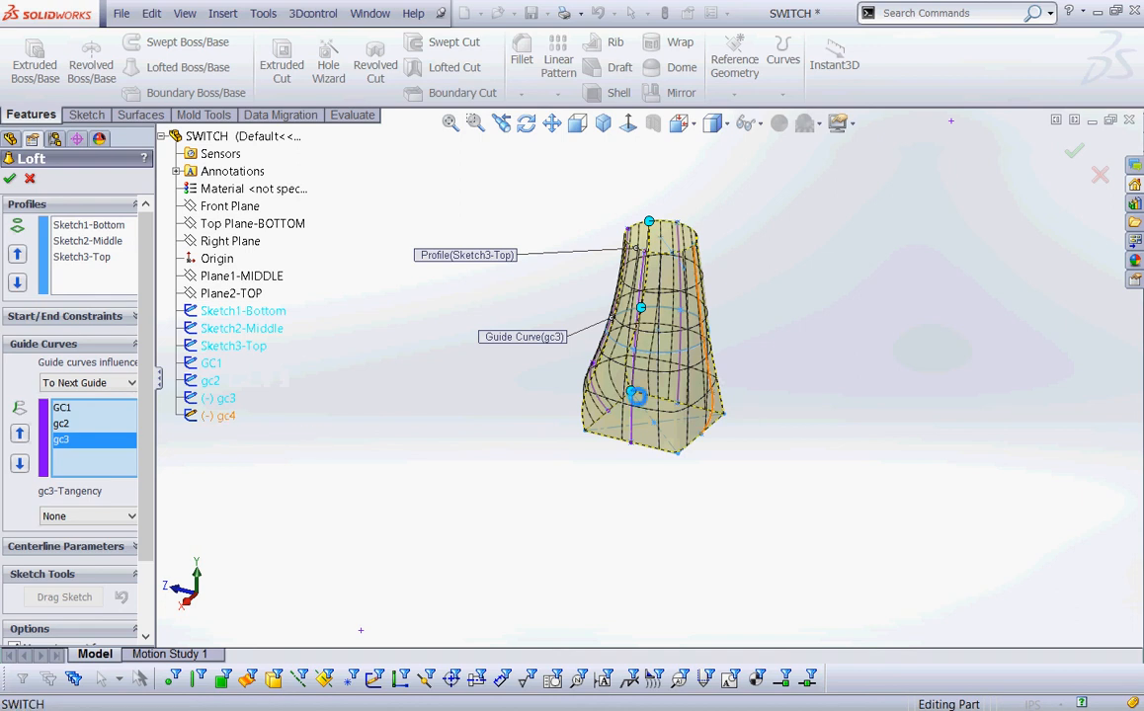
pyautogui.moveTo(477, 423); pyautogui.dragTo(450, 463, button='middle')
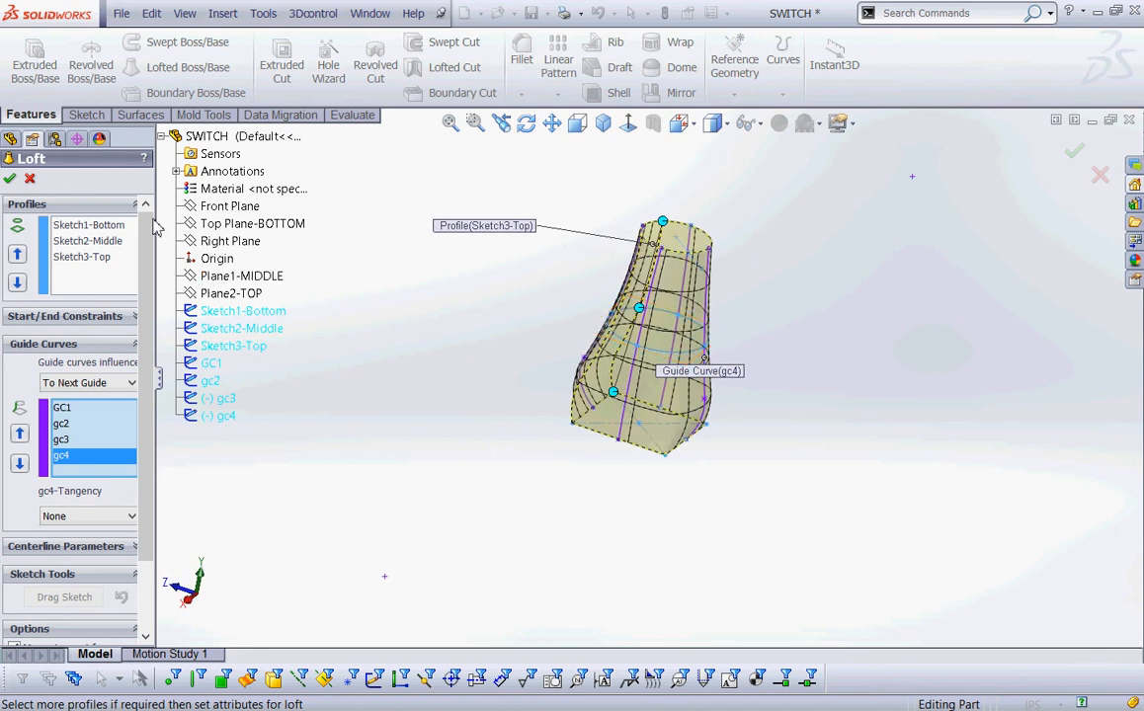
pyautogui.click(9, 179)
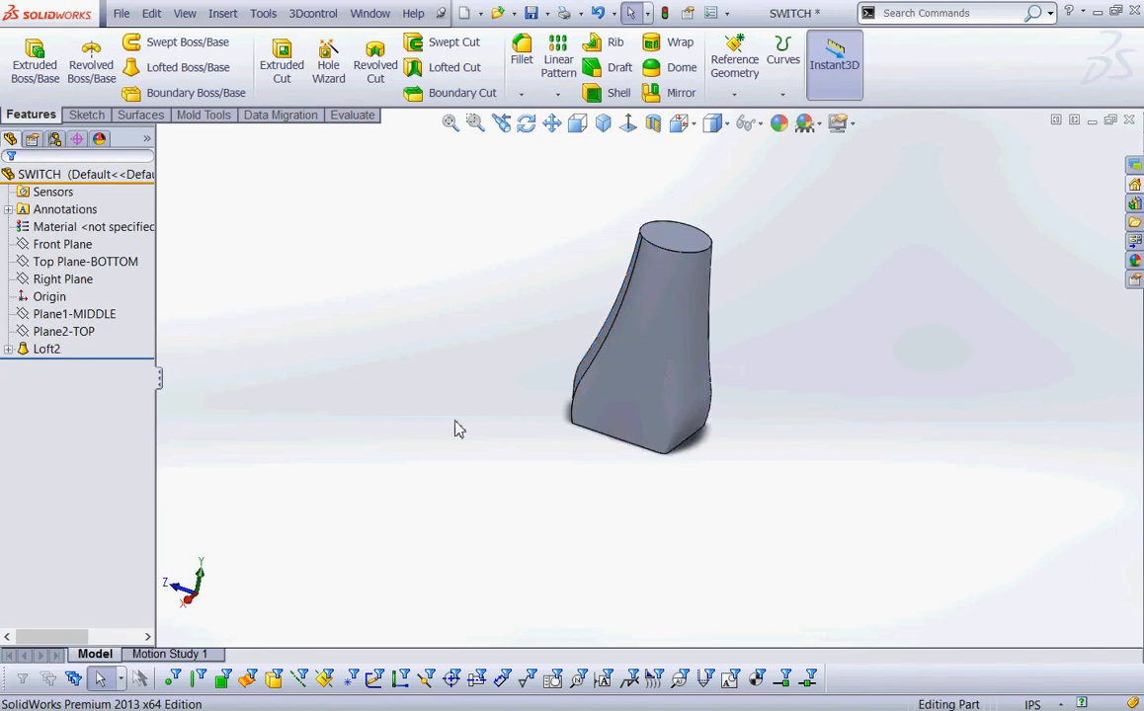
pyautogui.moveTo(454, 429); pyautogui.dragTo(430, 507, button='middle')
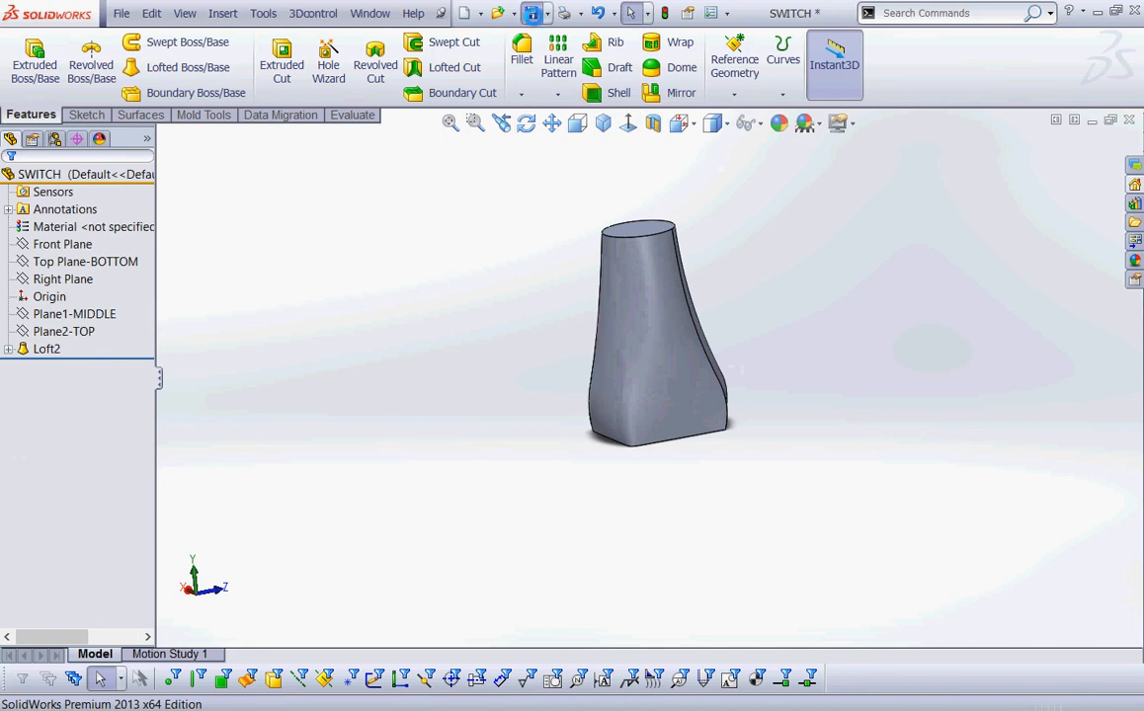
pyautogui.click(532, 13)
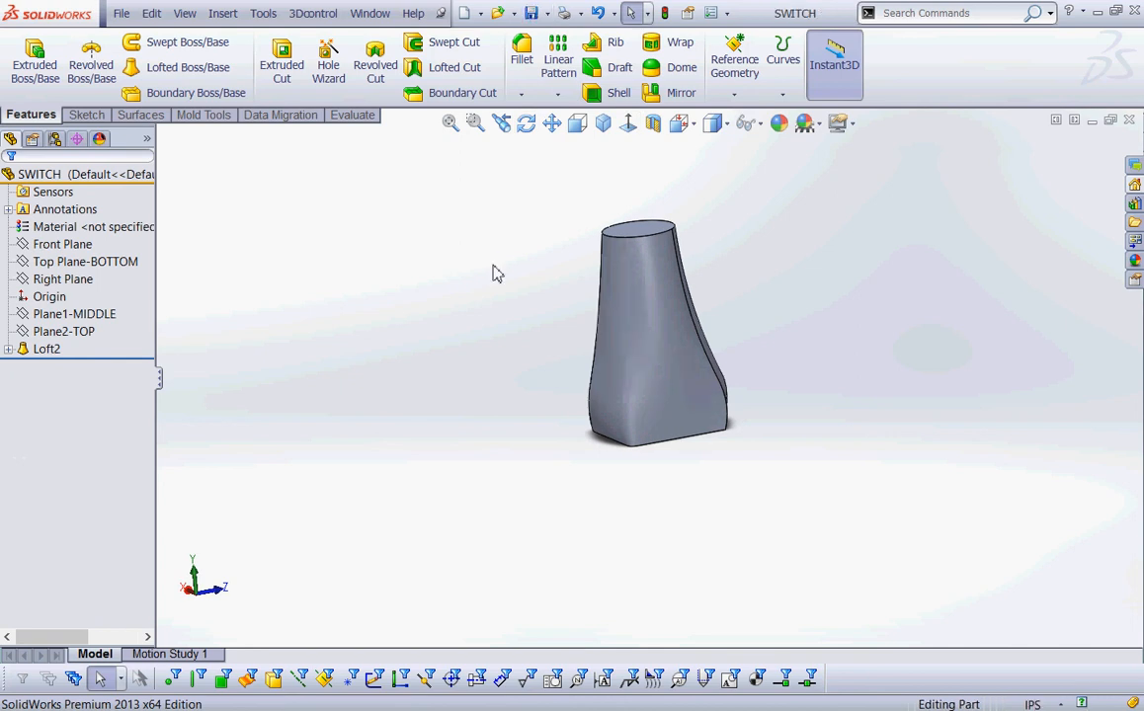
# - Start a Dome on the loft's top face with a distance of 0.50 in
pyautogui.moveTo(497, 274); pyautogui.dragTo(722, 248, button='middle')
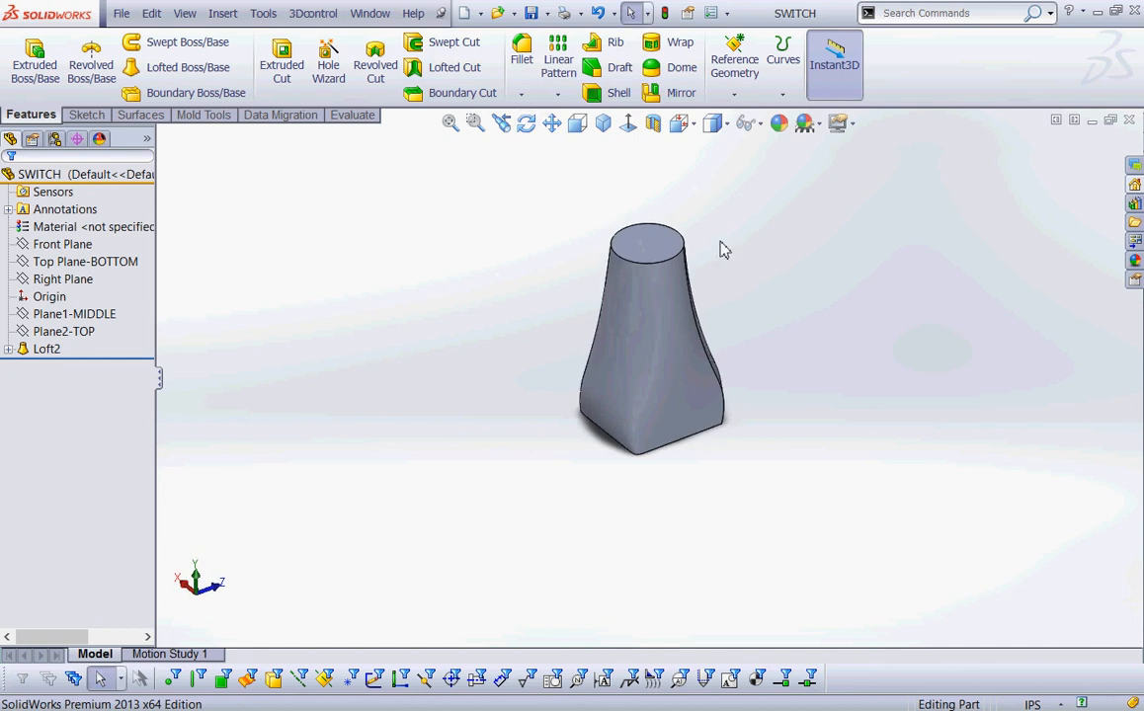
pyautogui.click(649, 243)
pyautogui.click(679, 67)
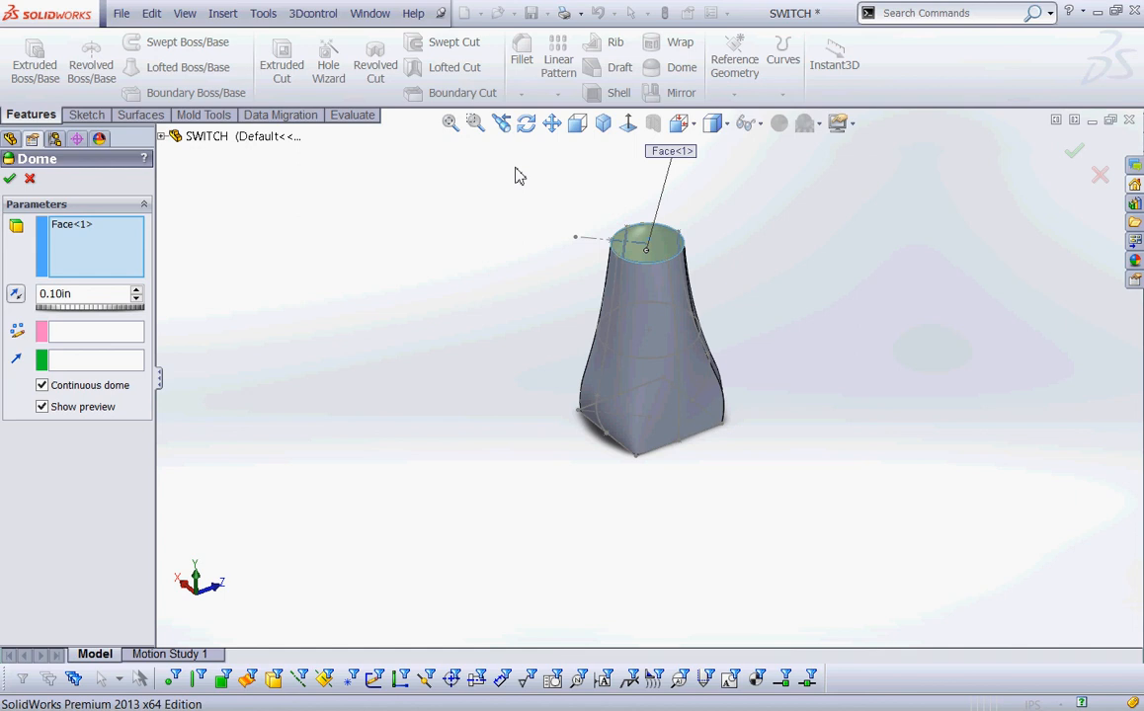
pyautogui.click(56, 293)
pyautogui.write('0.5')
pyautogui.press('Return')
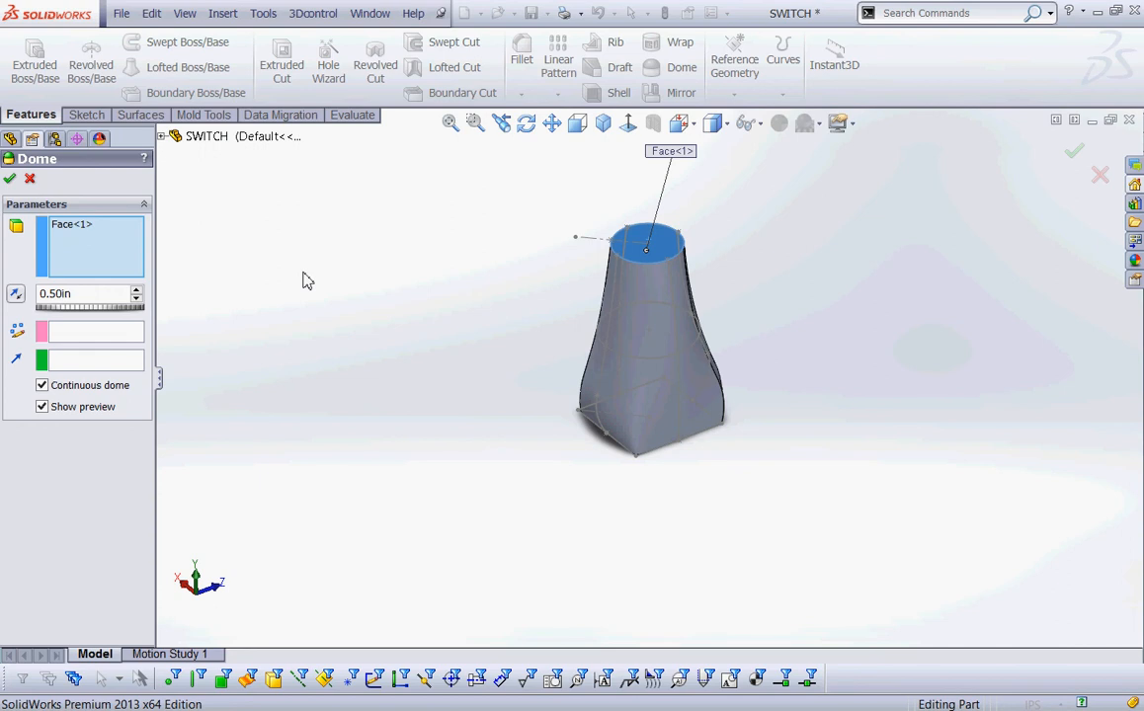
# - Try dome distances of 0.20 in and 0.30 in, and turn off the Continuous dome option
pyautogui.doubleClick(79, 294)
pyautogui.write('0.2')
pyautogui.press('Return')
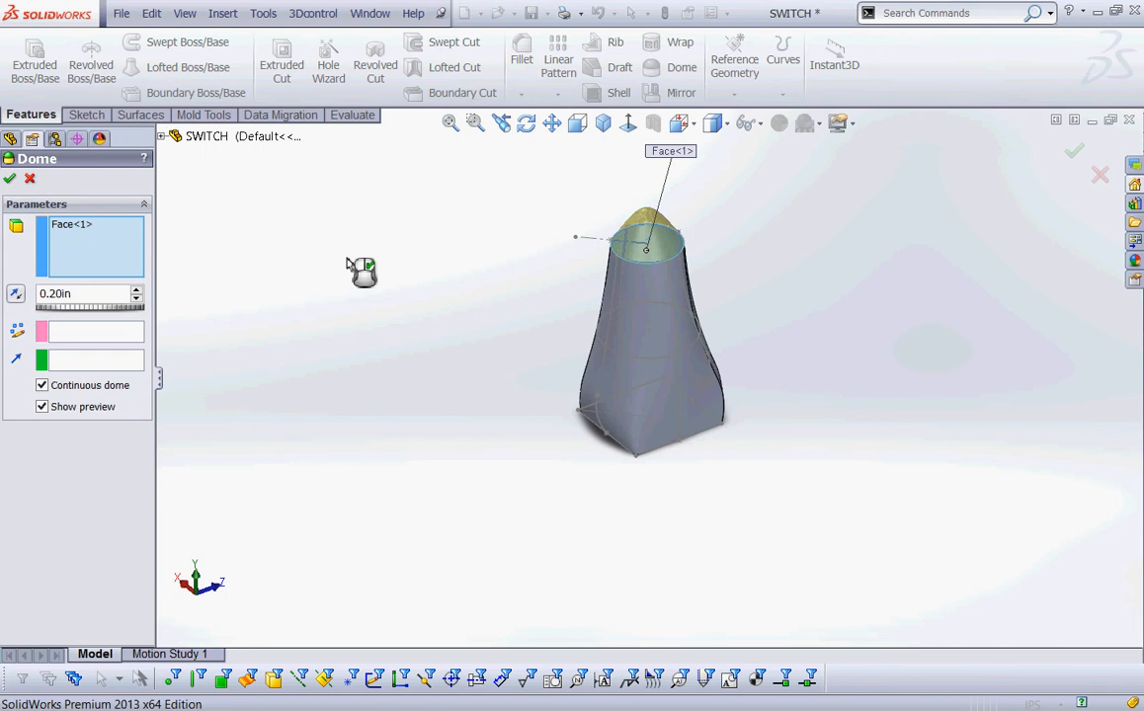
pyautogui.click(136, 289)
pyautogui.click(42, 385)
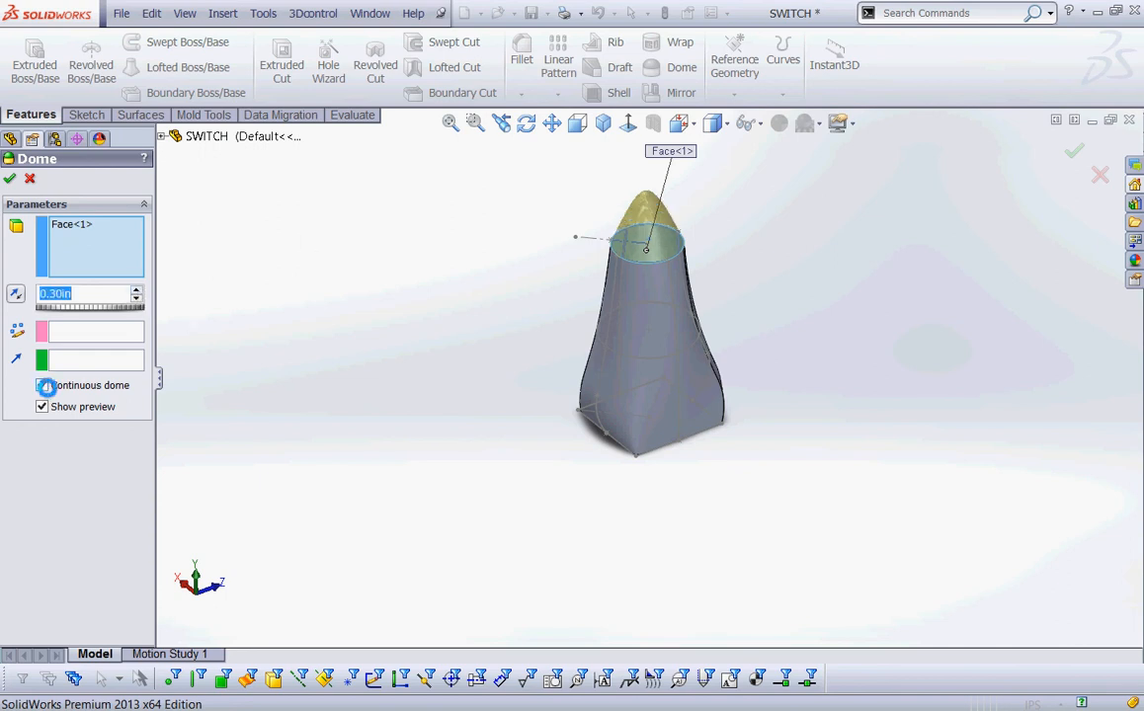
# - Set the dome distance to 0.20 in and create the dome
pyautogui.moveTo(105, 294); pyautogui.dragTo(21, 301)
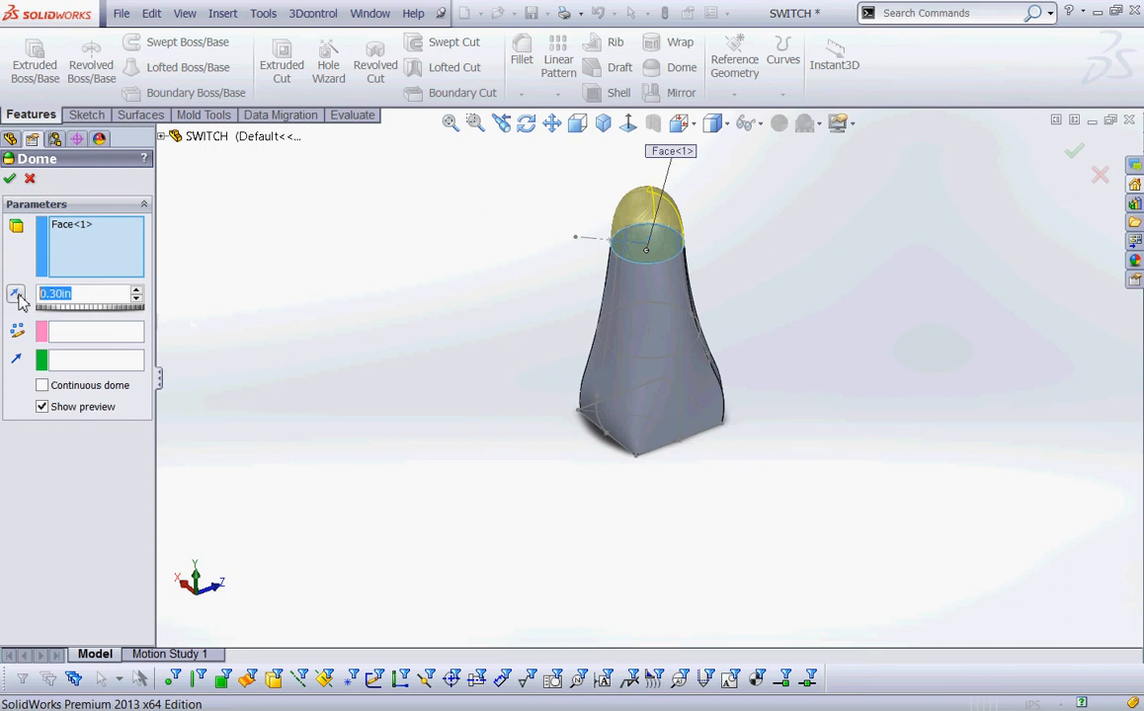
pyautogui.write('0.2')
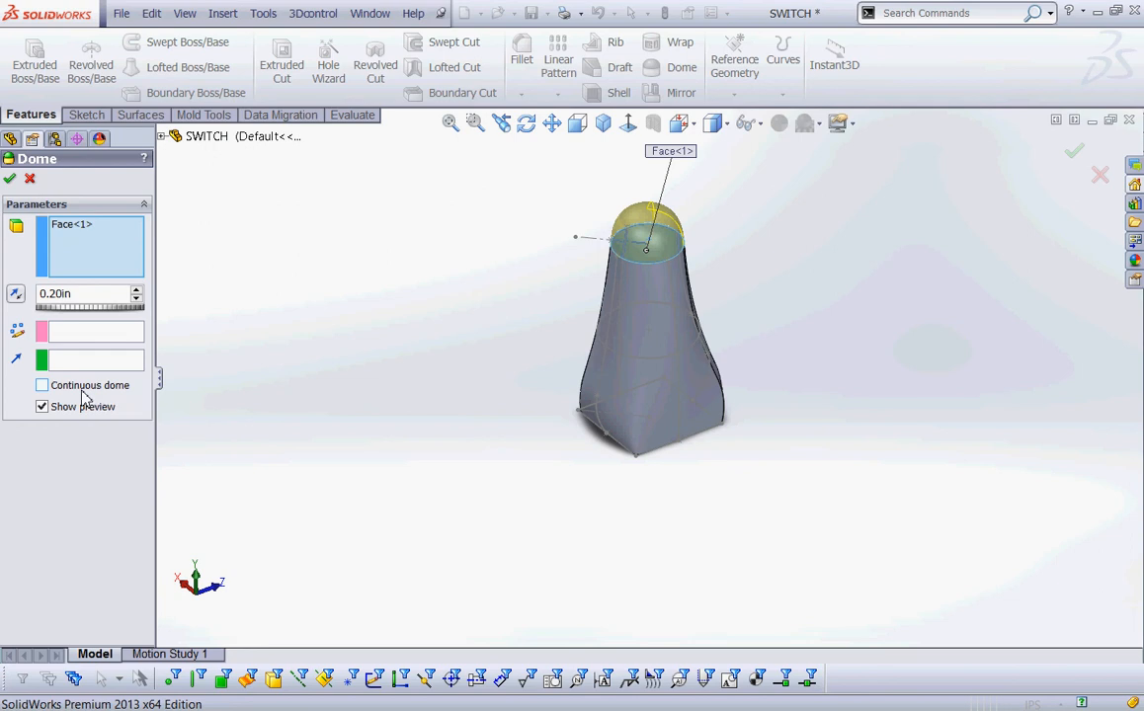
pyautogui.click(9, 178)
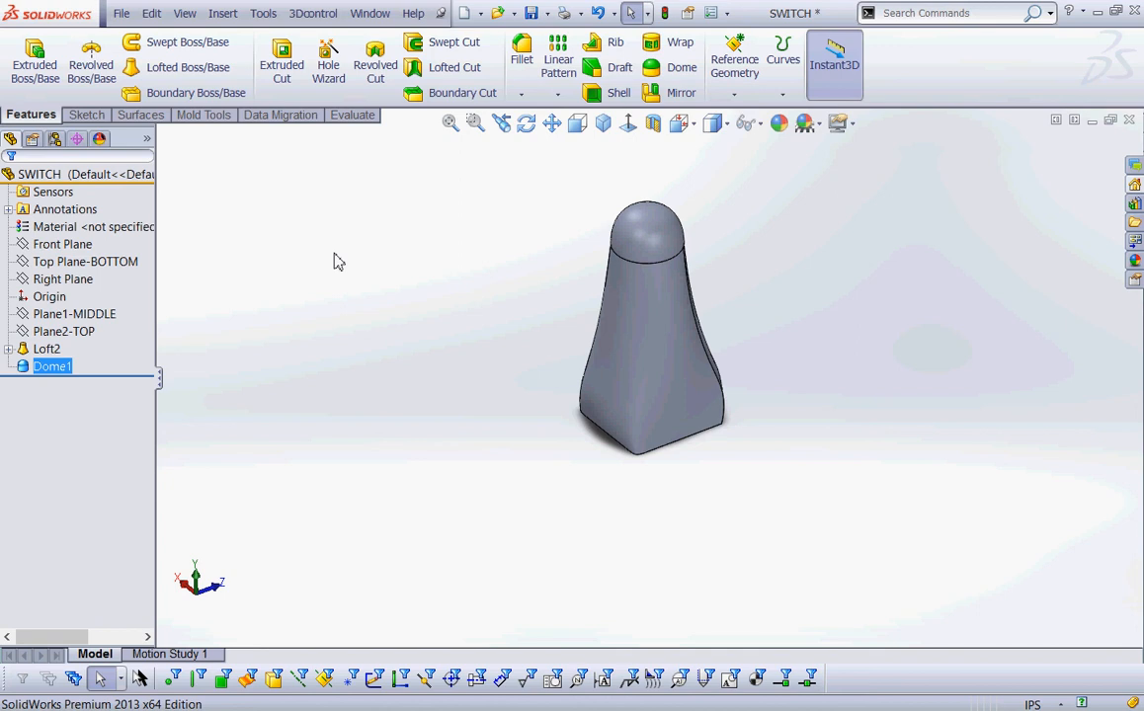
pyautogui.scroll(3, 506, 327)
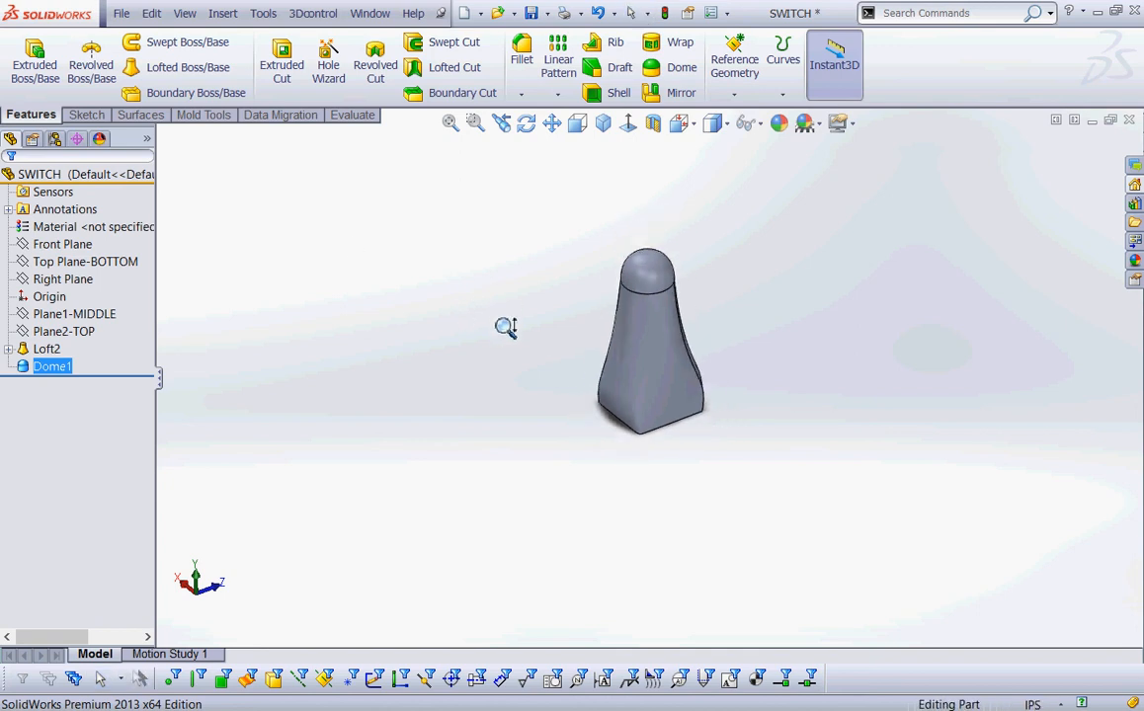
pyautogui.moveTo(505, 327); pyautogui.dragTo(450, 324, button='middle')
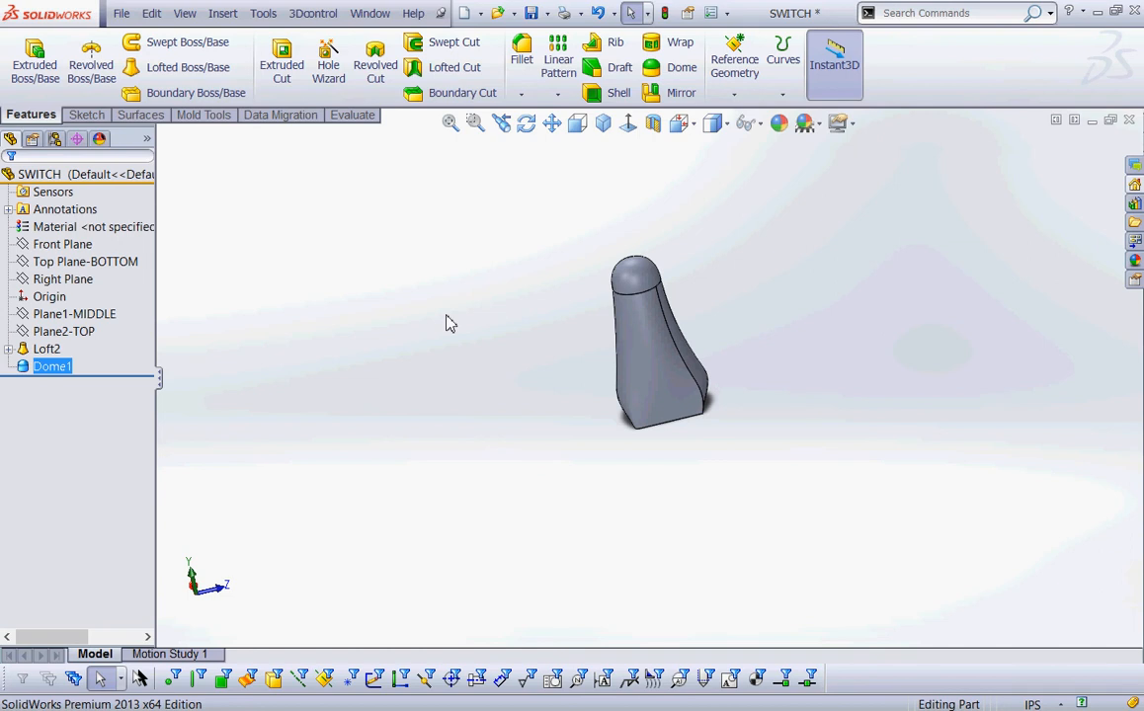
pyautogui.click(450, 324)
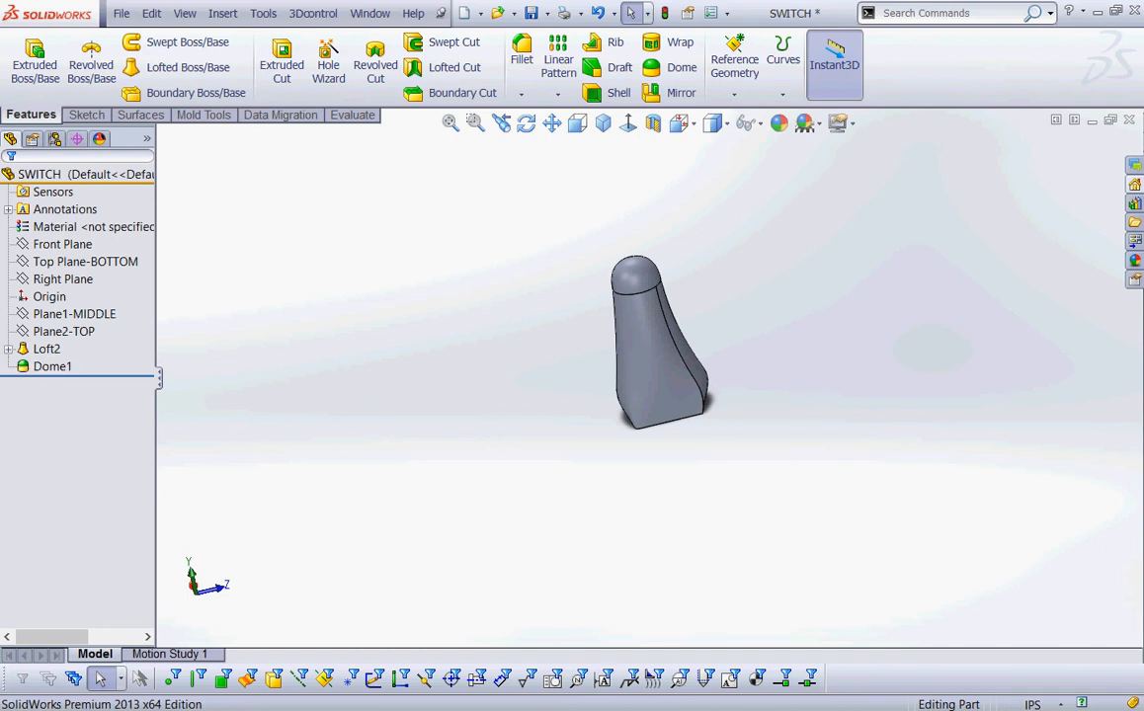
pyautogui.click(605, 696)
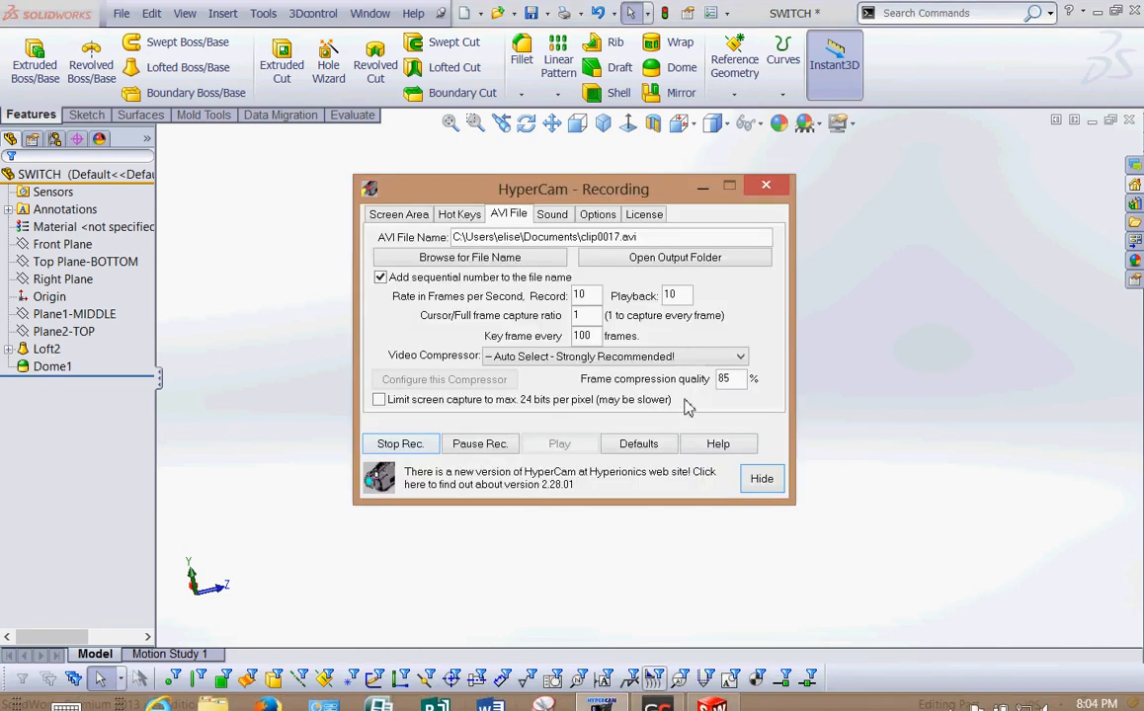